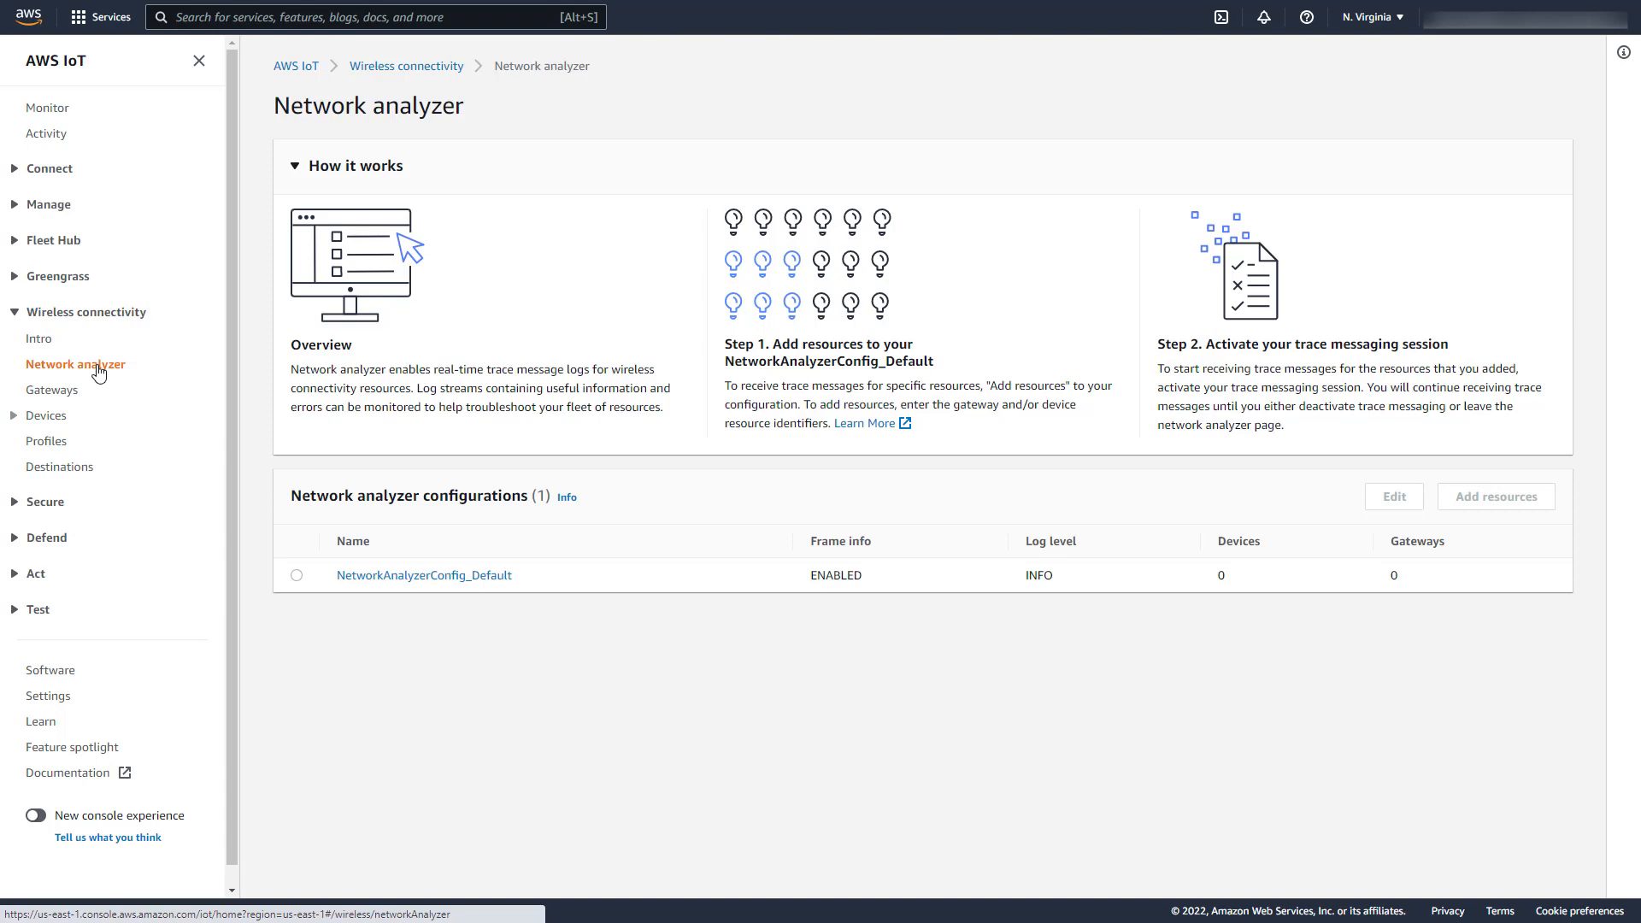
# Open the NetworkAnalyzerConfig_Default configuration and start adding resources from its empty resources list
pyautogui.click(402, 576)
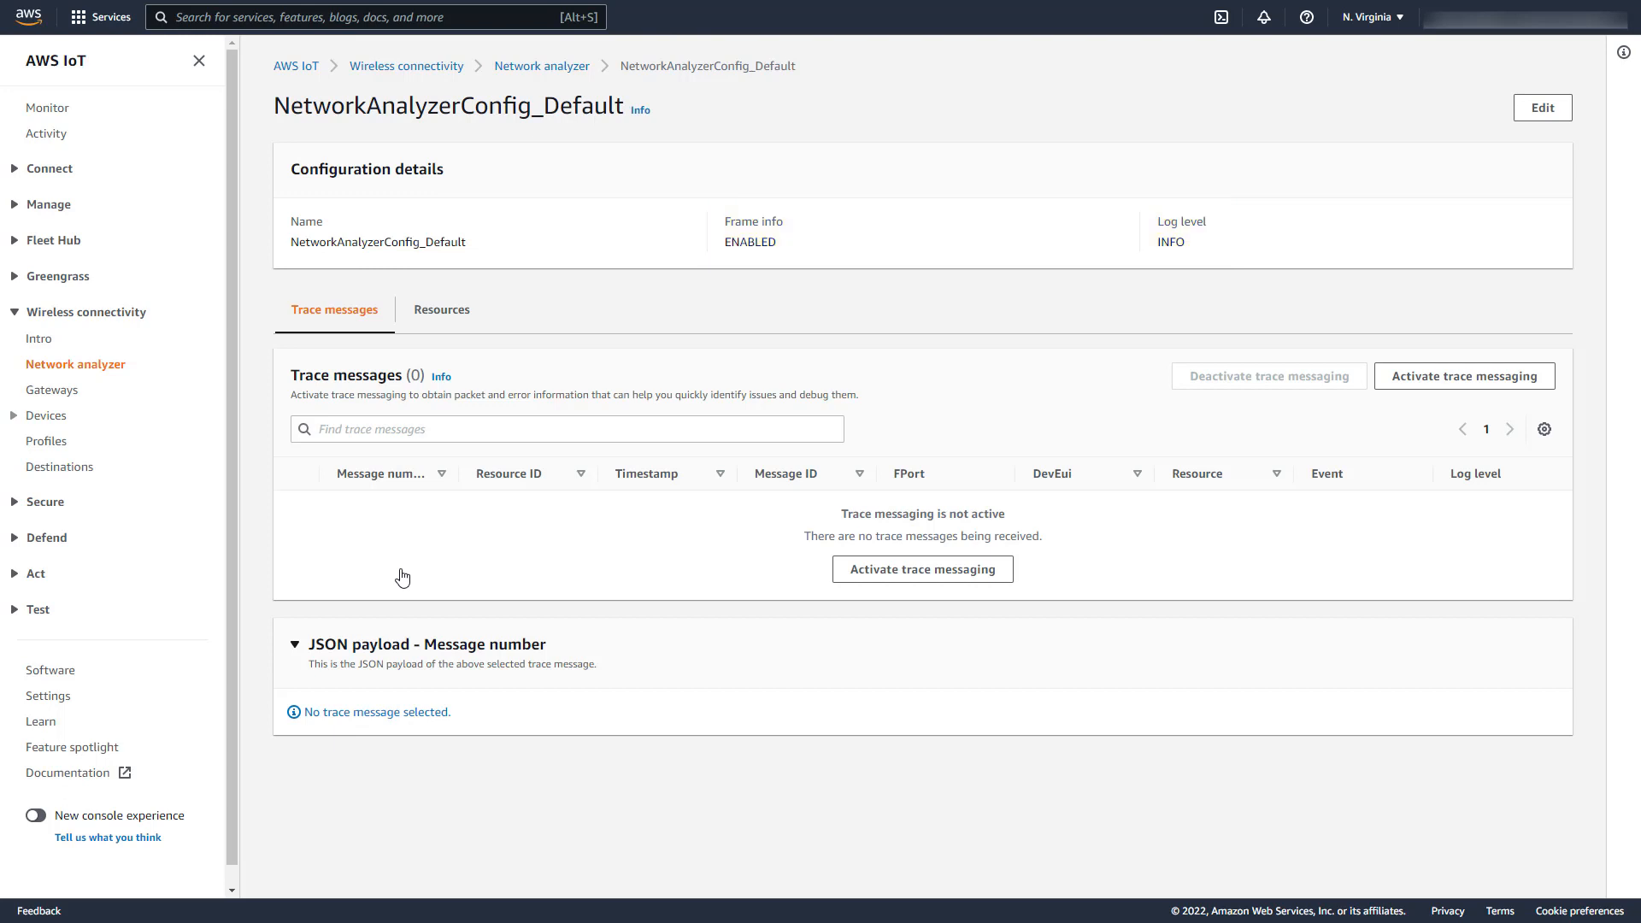
pyautogui.click(429, 320)
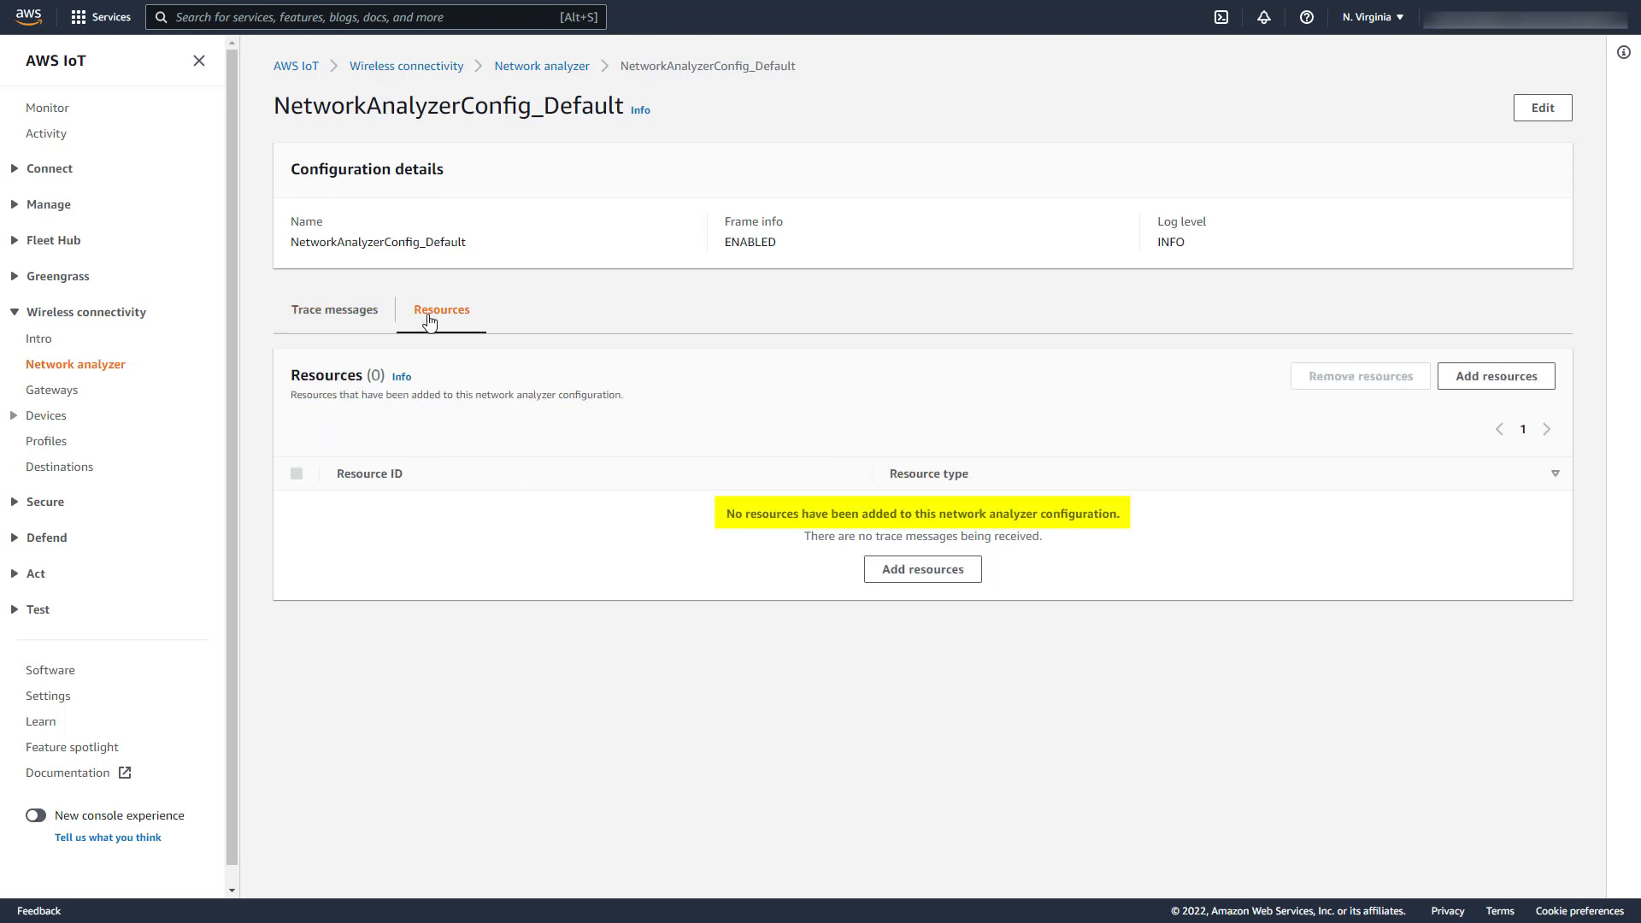
pyautogui.click(913, 578)
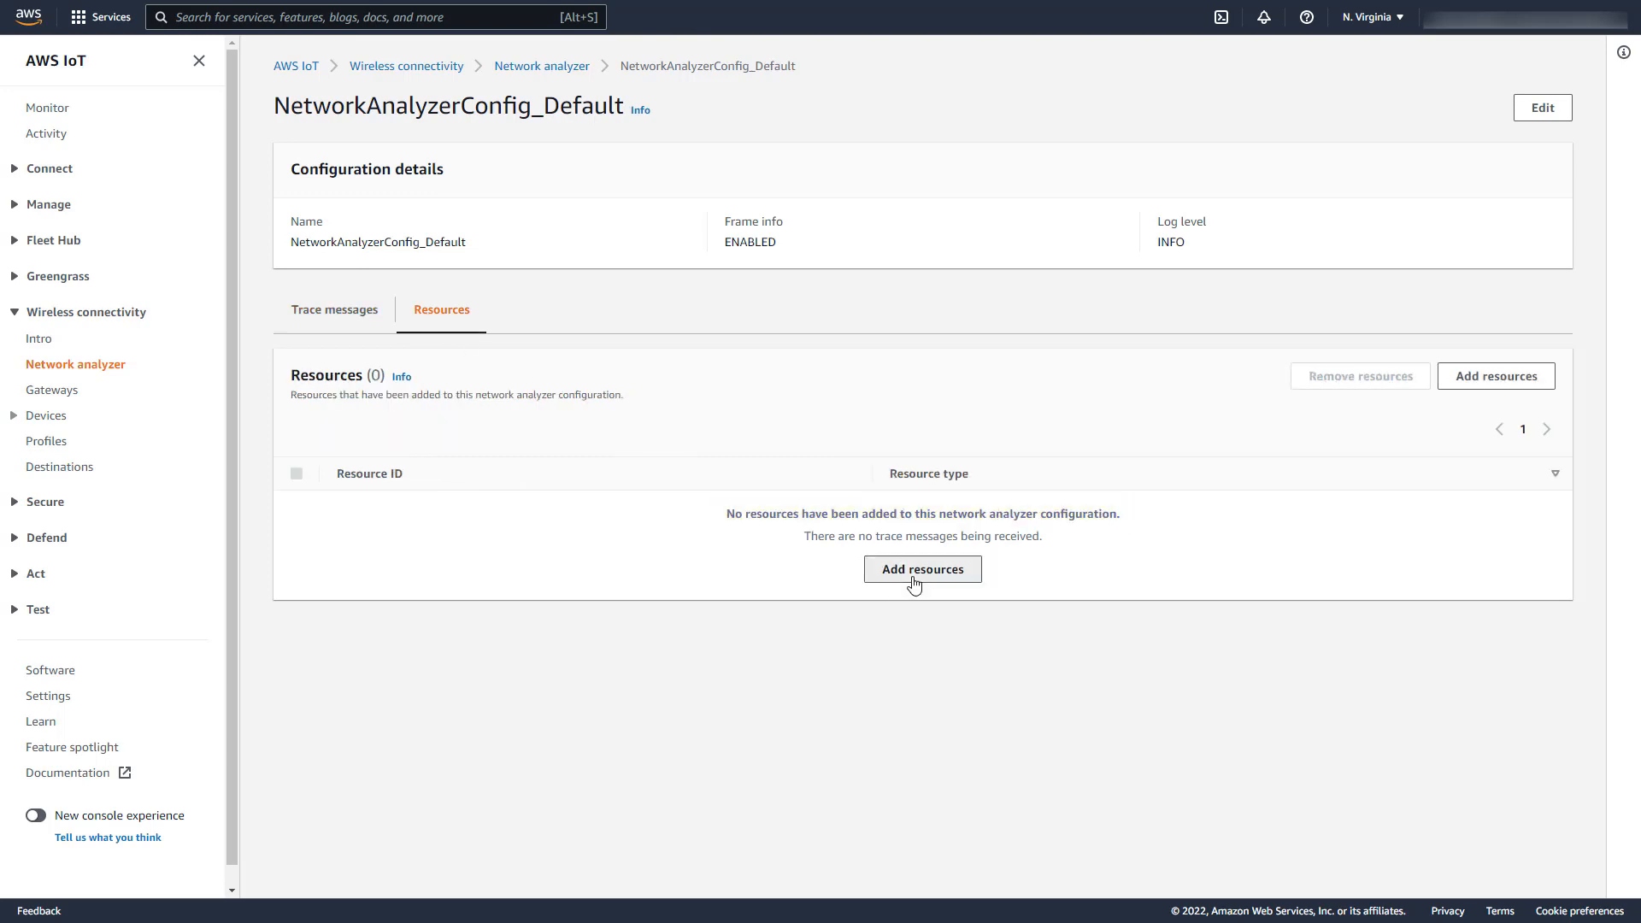
pyautogui.press('F11')
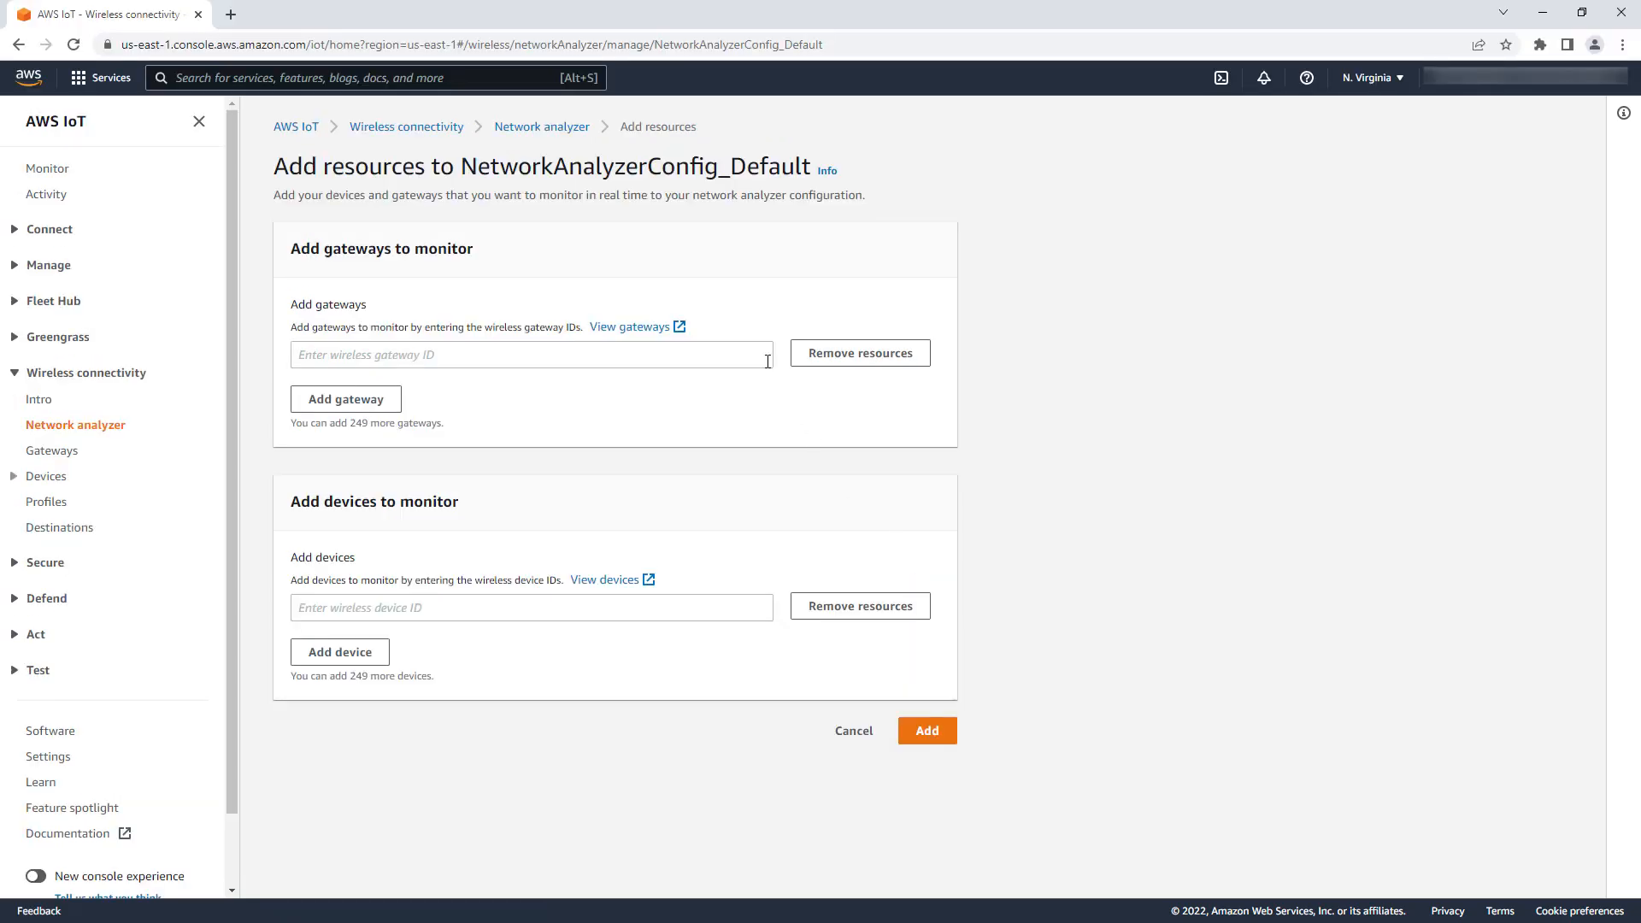
# Copy the wireless gateway ID of rak2246g from the gateways list and enter it as the gateway to monitor
pyautogui.click(650, 329)
pyautogui.moveTo(613, 330); pyautogui.dragTo(359, 333)
pyautogui.rightClick(360, 333)
pyautogui.click(382, 347)
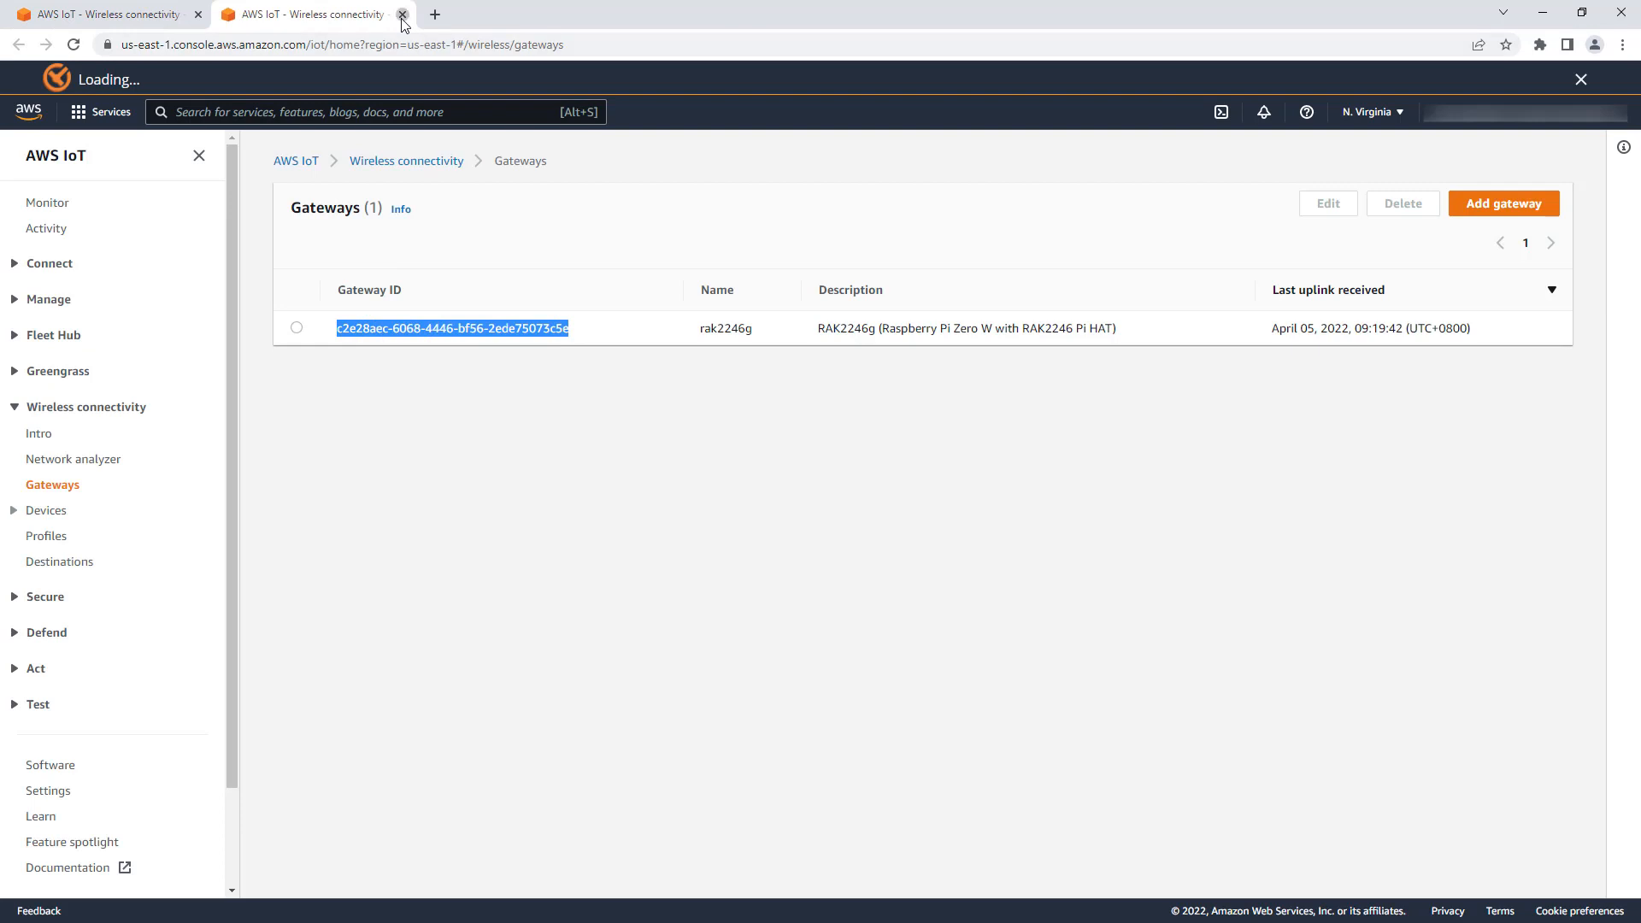
pyautogui.click(402, 14)
pyautogui.click(530, 355)
pyautogui.hotkey('ctrl', 'v')
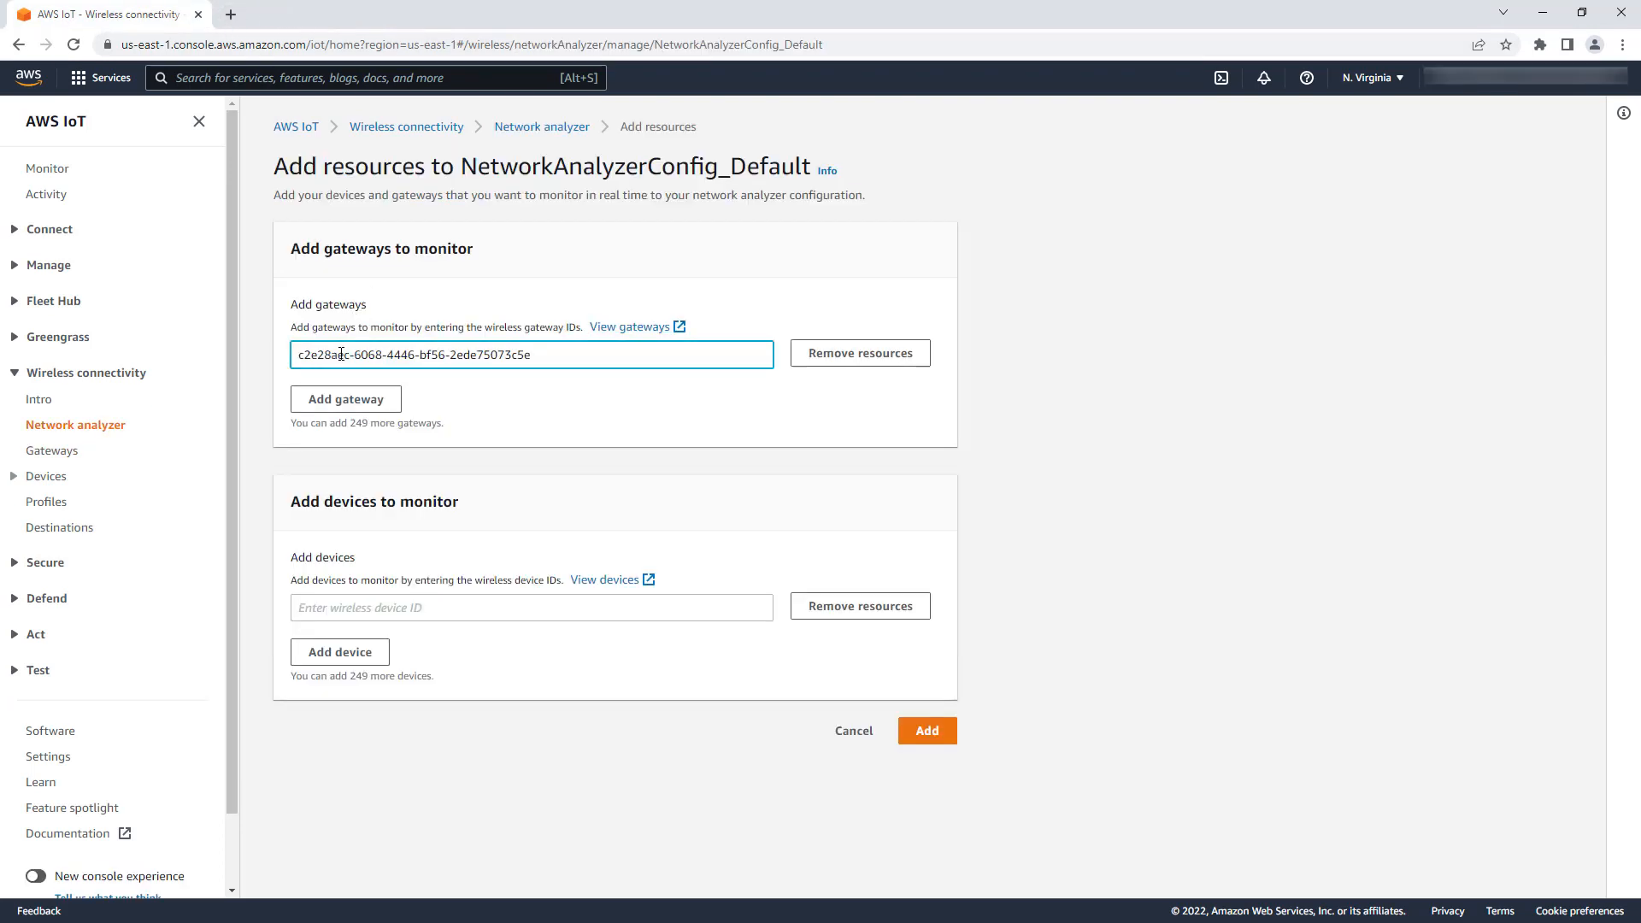
# Copy the device ID of st-nucleo-wl55jc1-alpha from the LoRaWAN devices list and enter it as the device to monitor
pyautogui.click(605, 580)
pyautogui.moveTo(573, 439); pyautogui.dragTo(338, 439)
pyautogui.rightClick(429, 439)
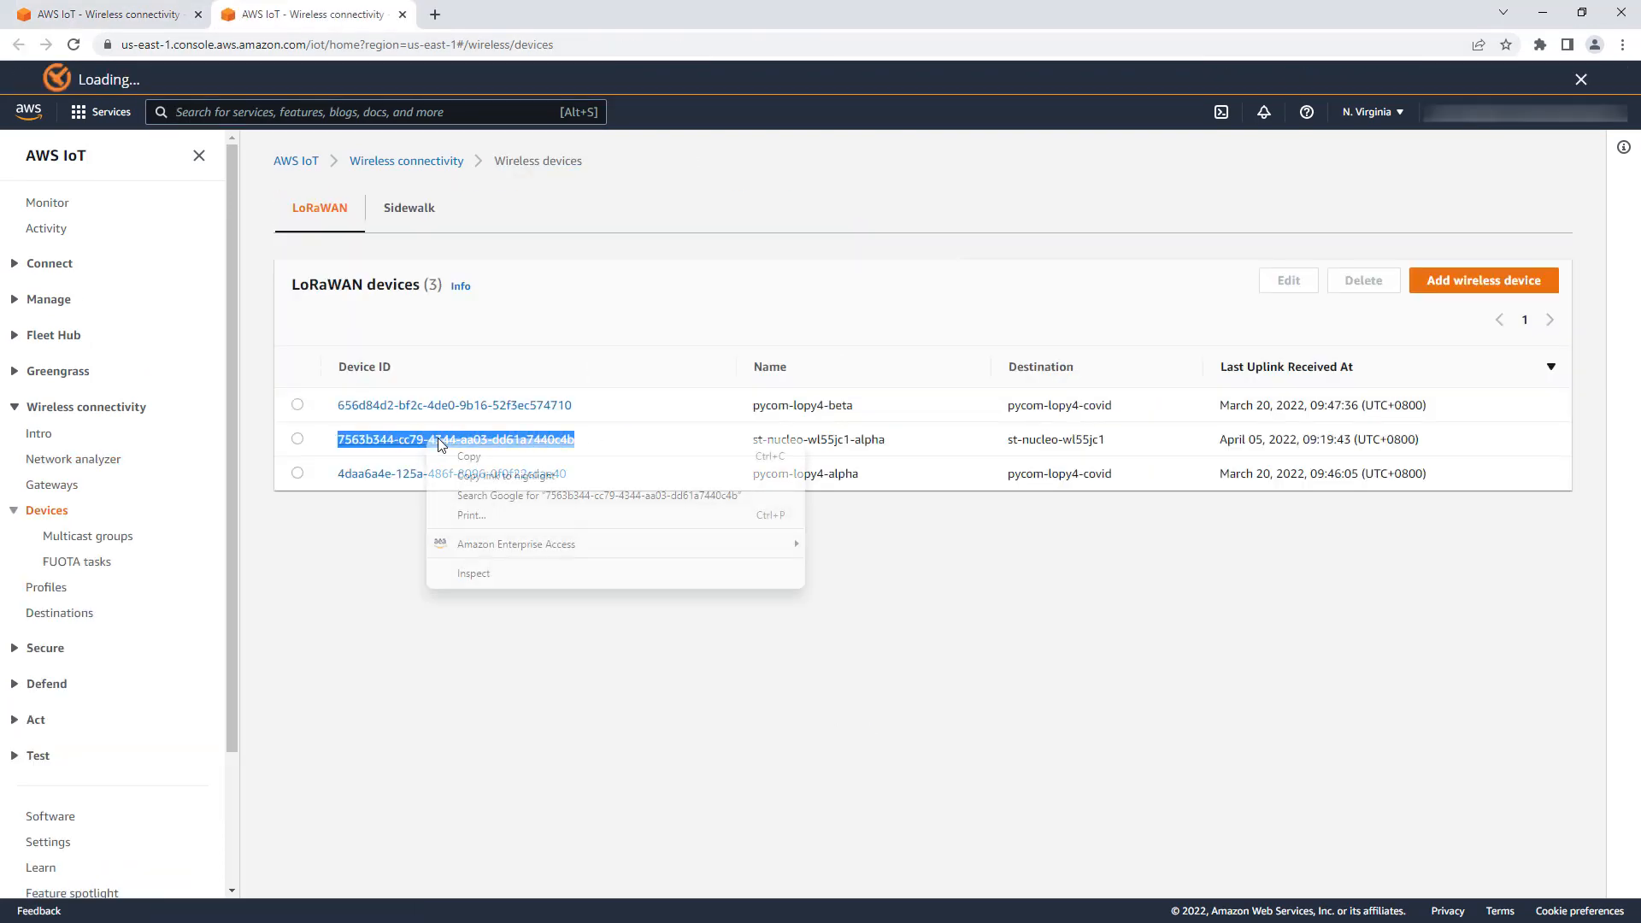
pyautogui.click(469, 457)
pyautogui.click(110, 14)
pyautogui.click(345, 607)
pyautogui.hotkey('ctrl', 'v')
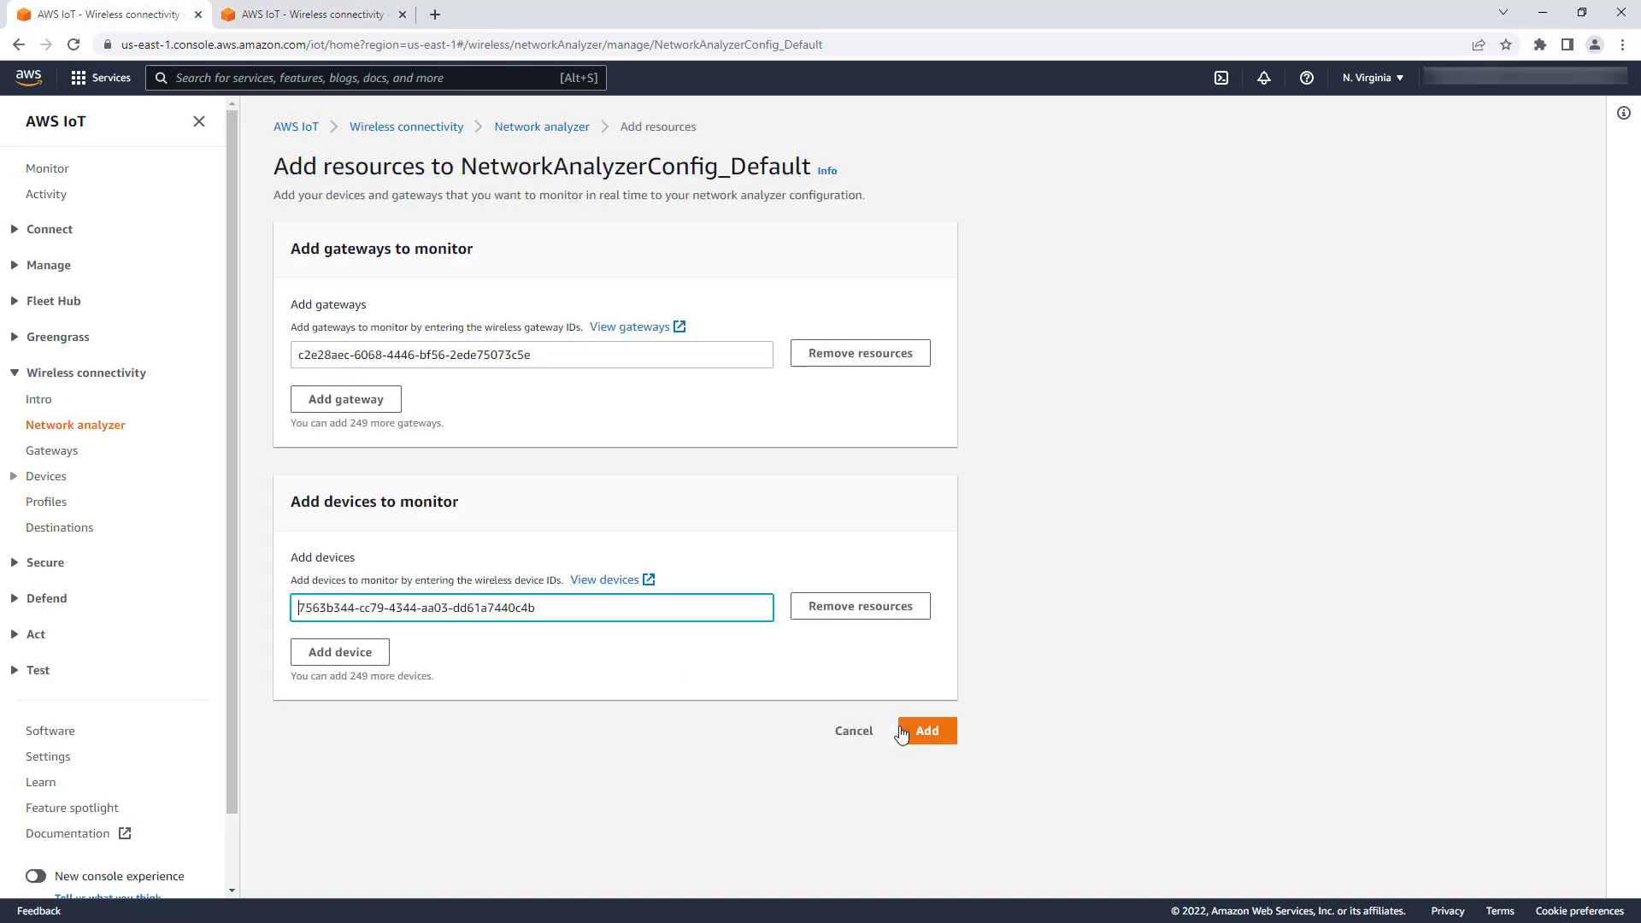
# Add the entered gateway and device to the configuration and check them in its resources list
pyautogui.click(926, 731)
pyautogui.press('F11')
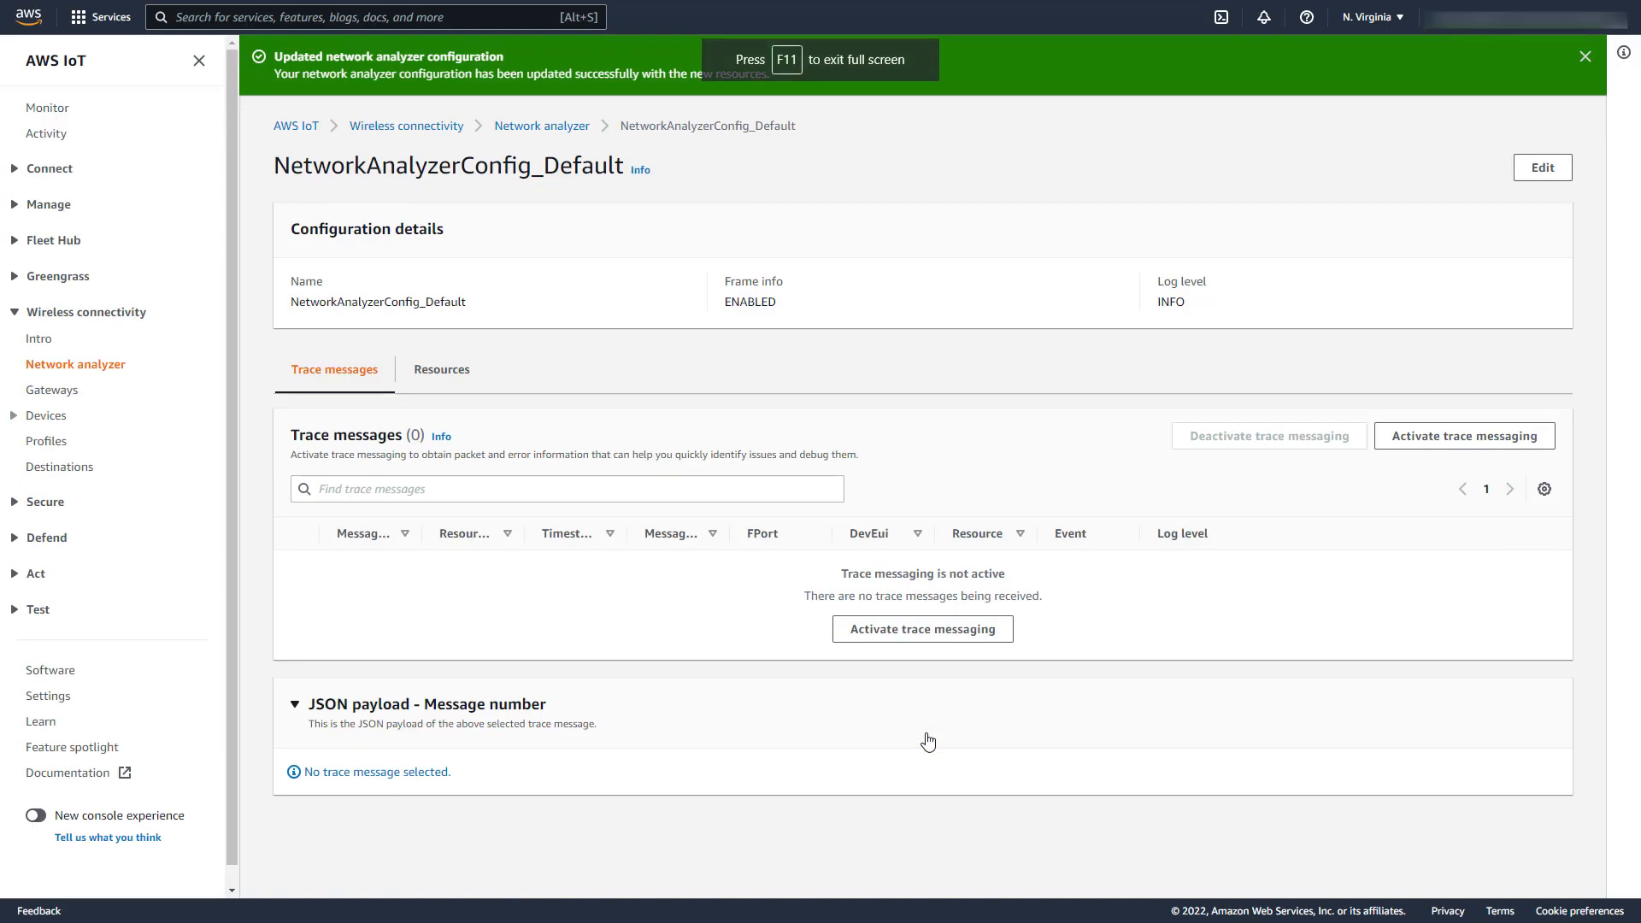
pyautogui.click(1584, 58)
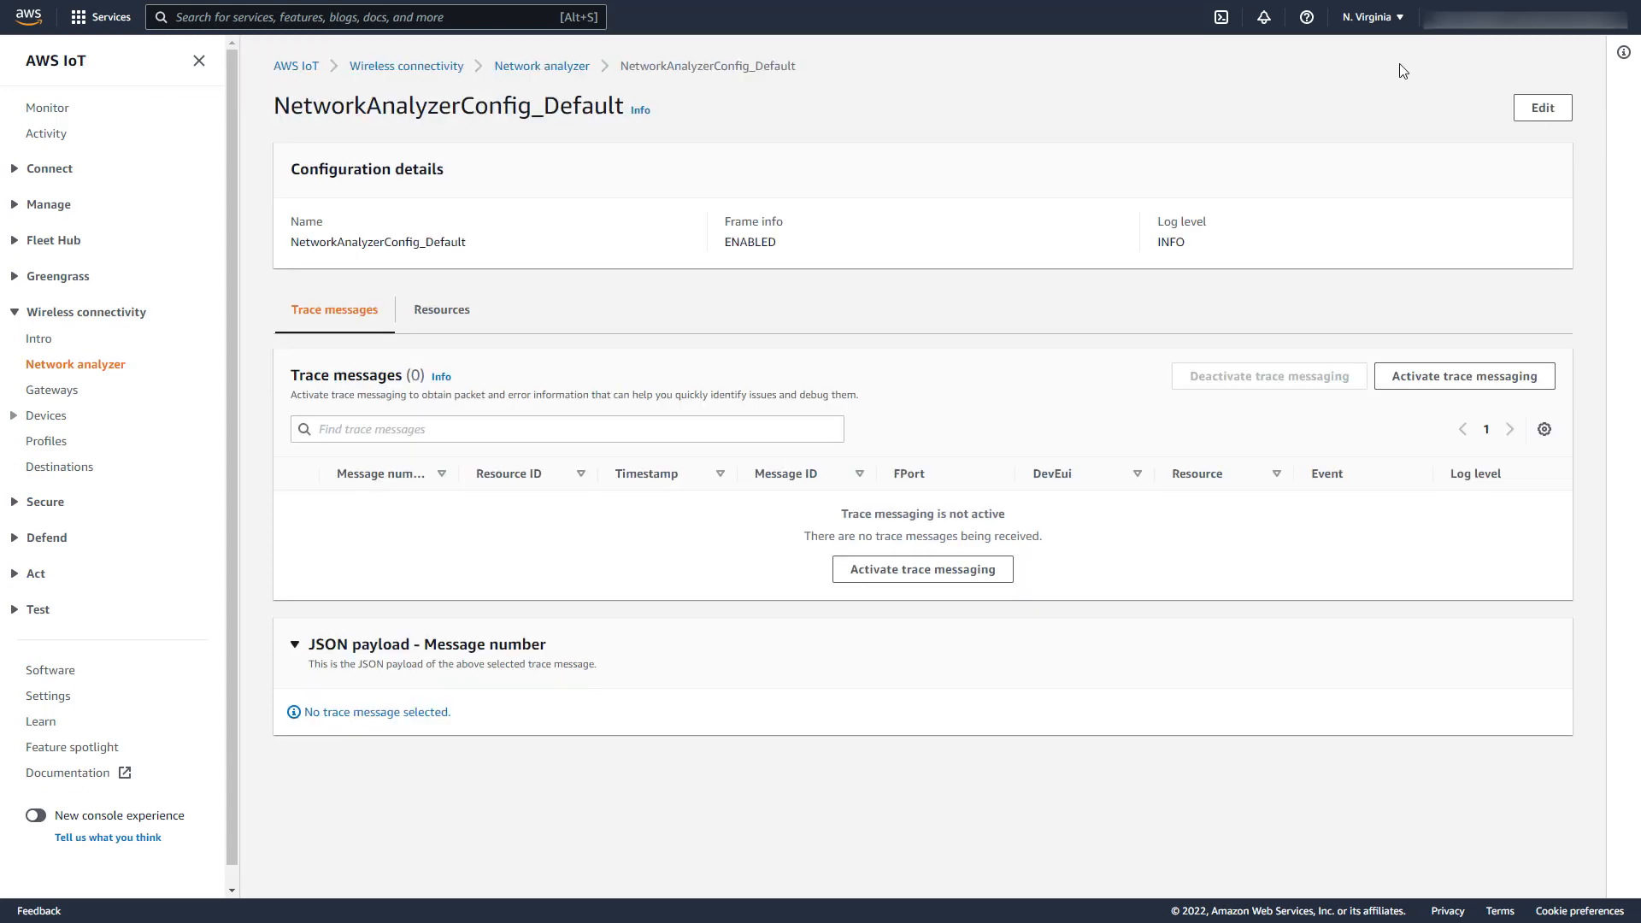
pyautogui.click(438, 316)
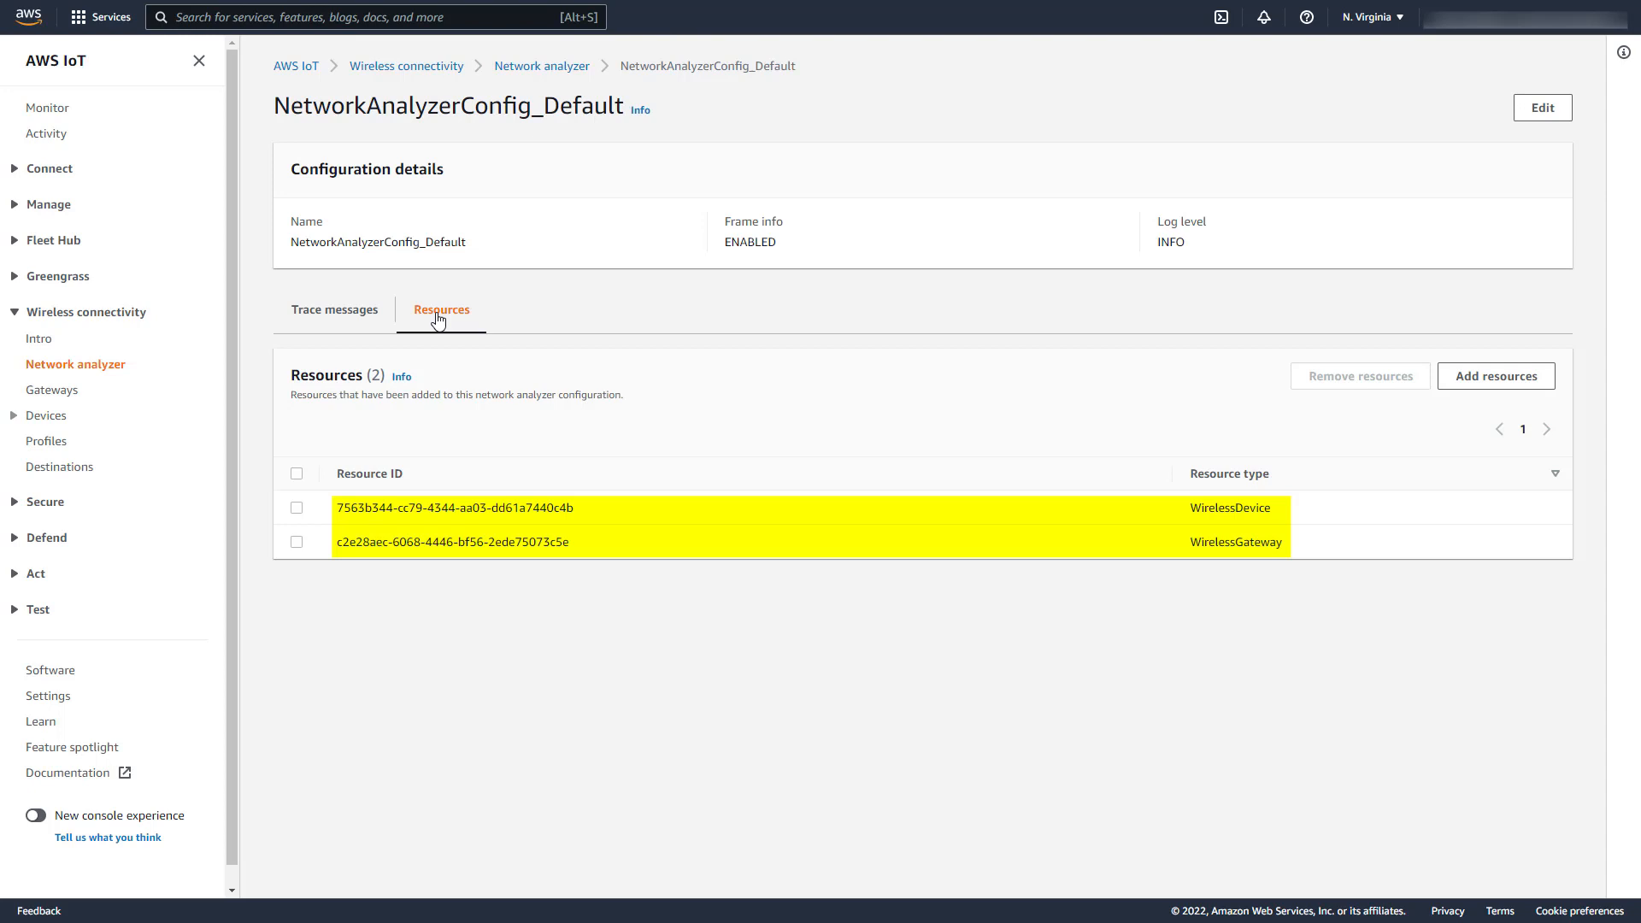
# Return to the trace messages, hide the AWS IoT navigation pane and activate trace messaging
pyautogui.click(337, 317)
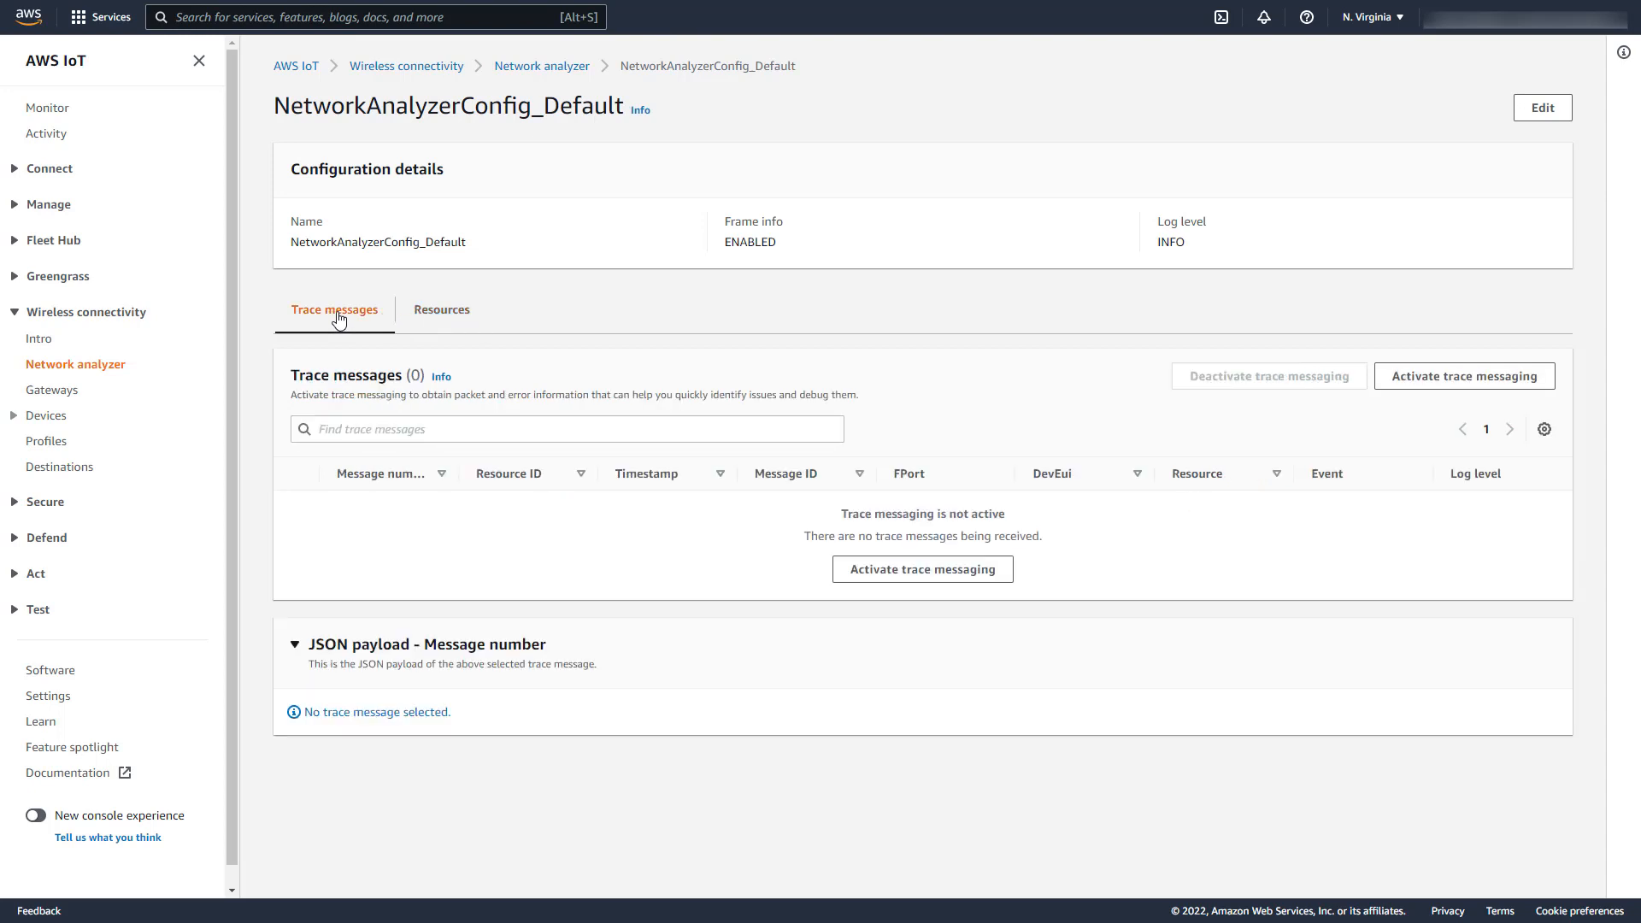
pyautogui.click(199, 61)
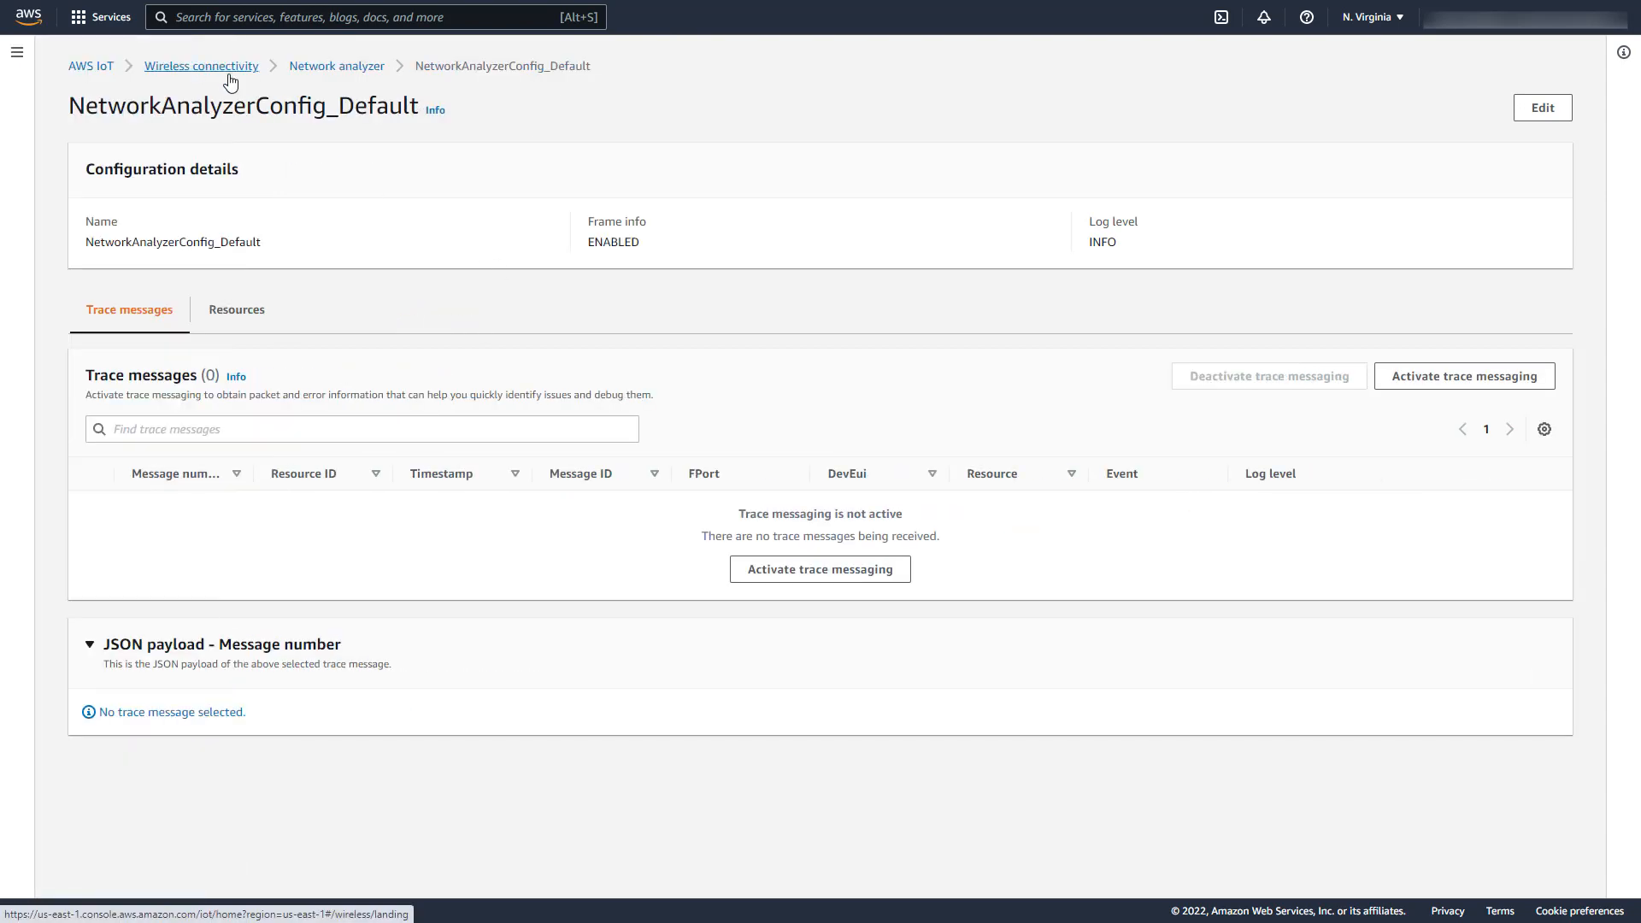
pyautogui.click(855, 575)
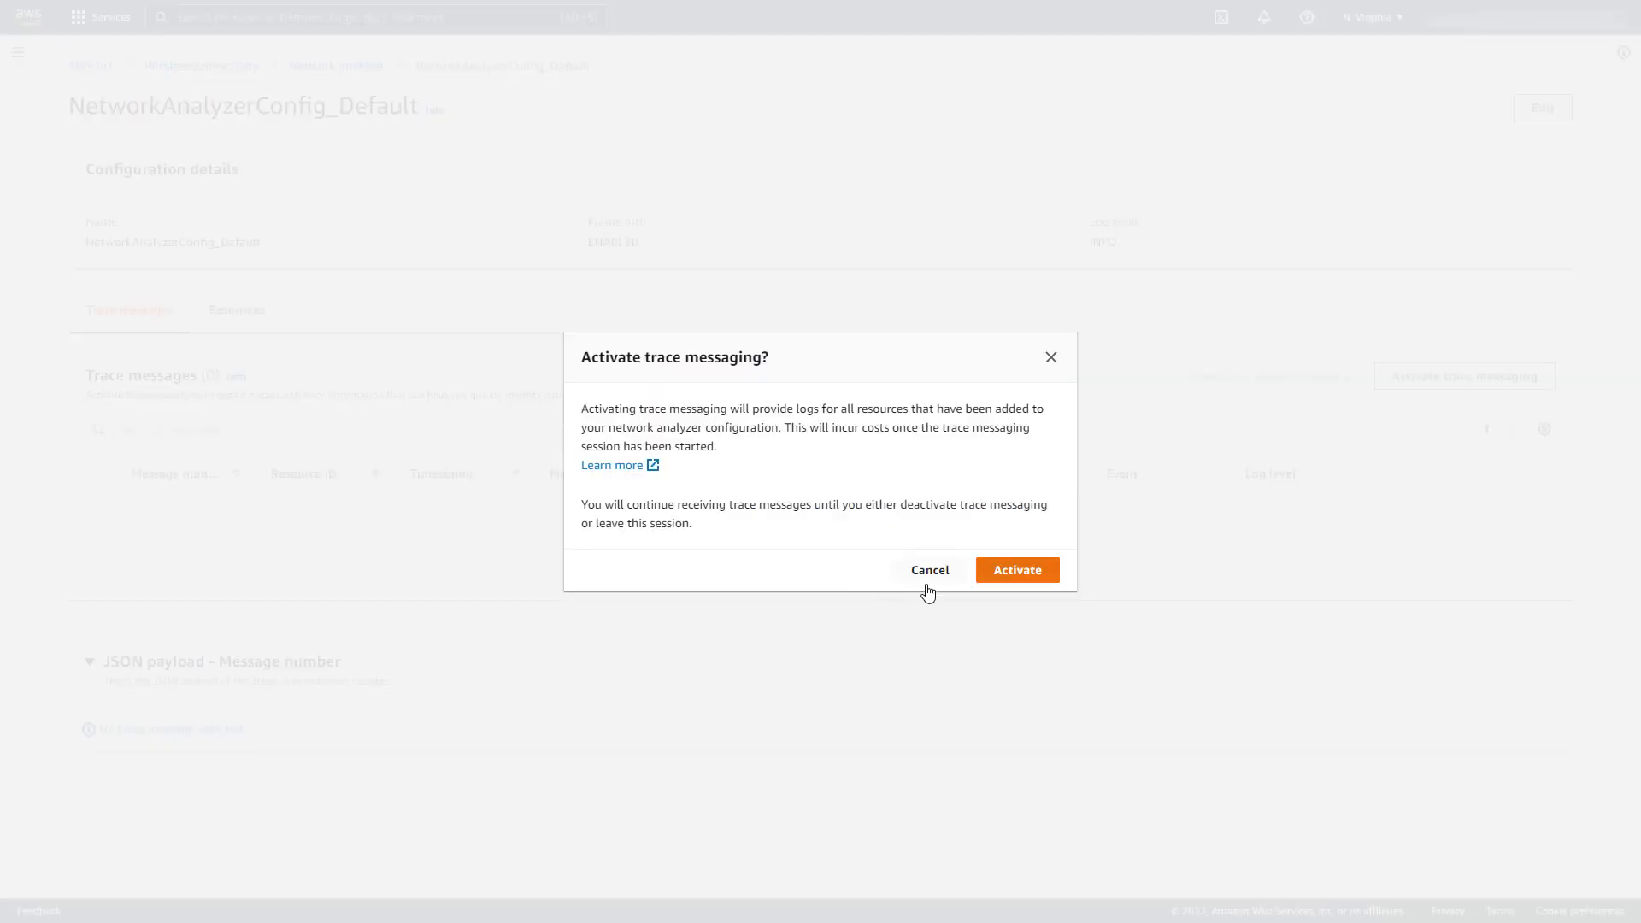
pyautogui.click(1011, 579)
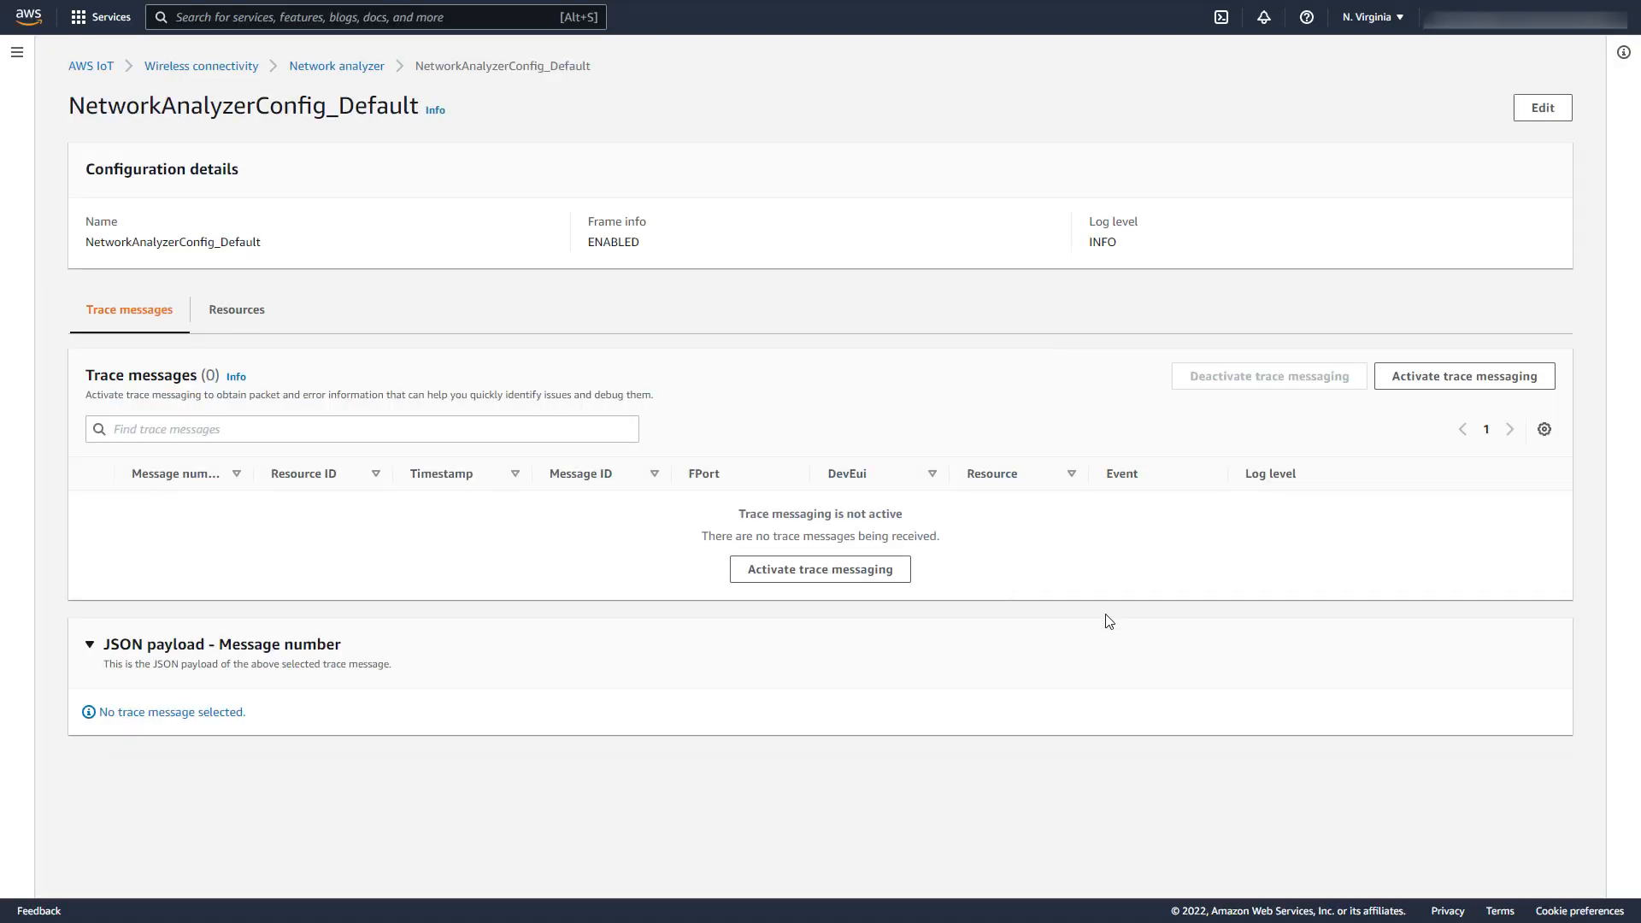
pyautogui.click(1585, 57)
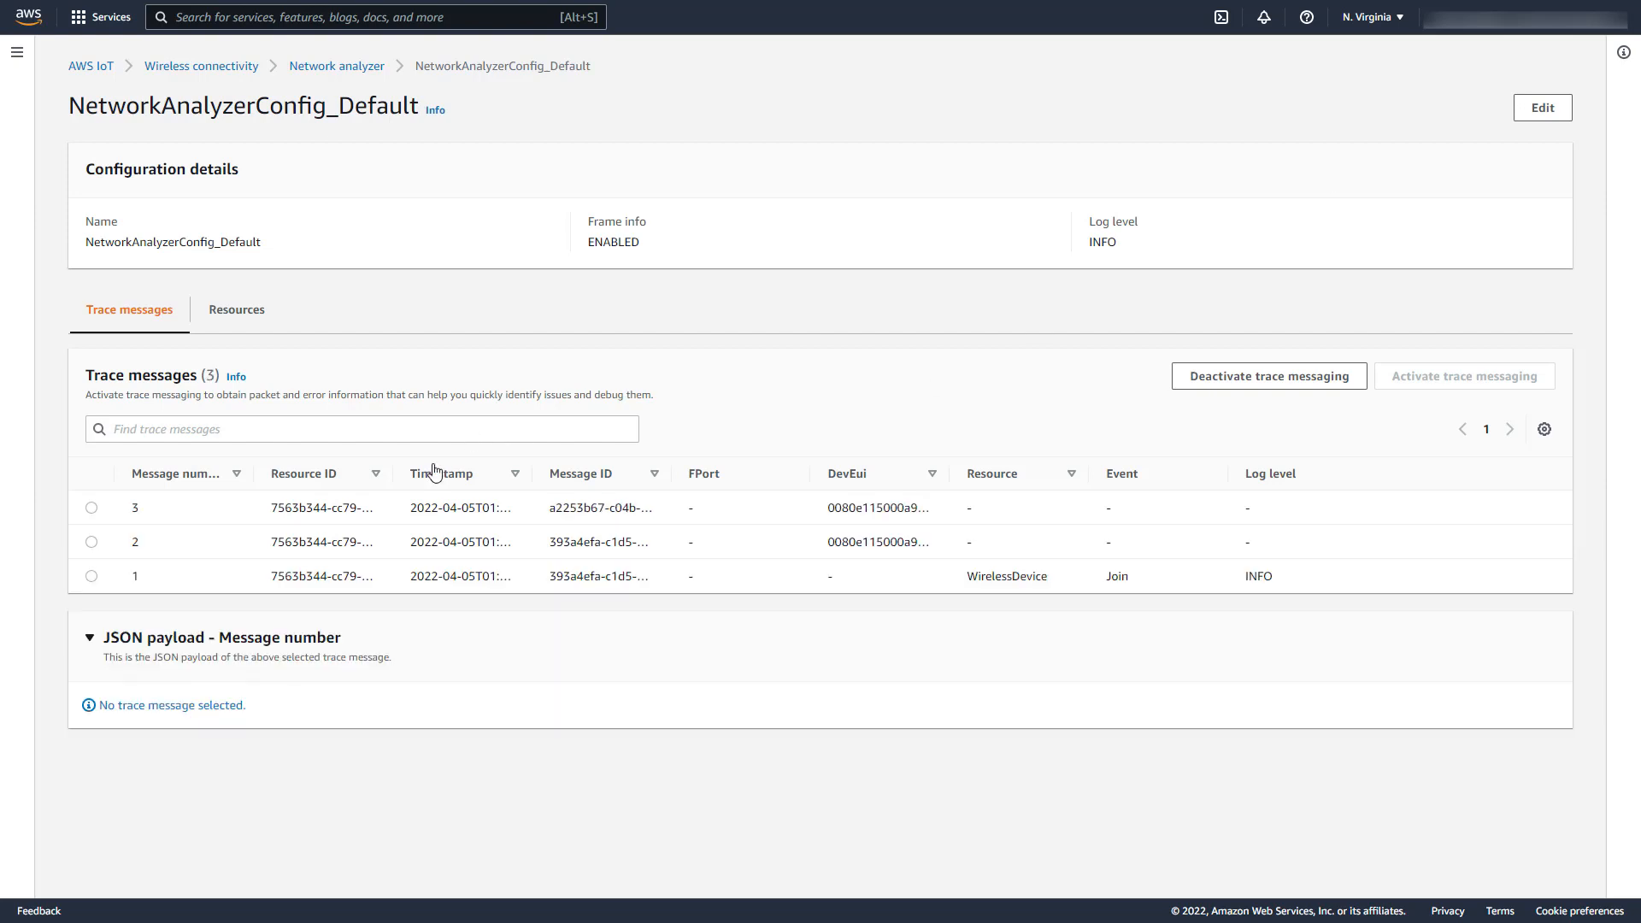
# Widen the Resource ID and DevEui columns of the trace messages and view the JSON payload of message 1
pyautogui.moveTo(390, 473); pyautogui.dragTo(537, 473)
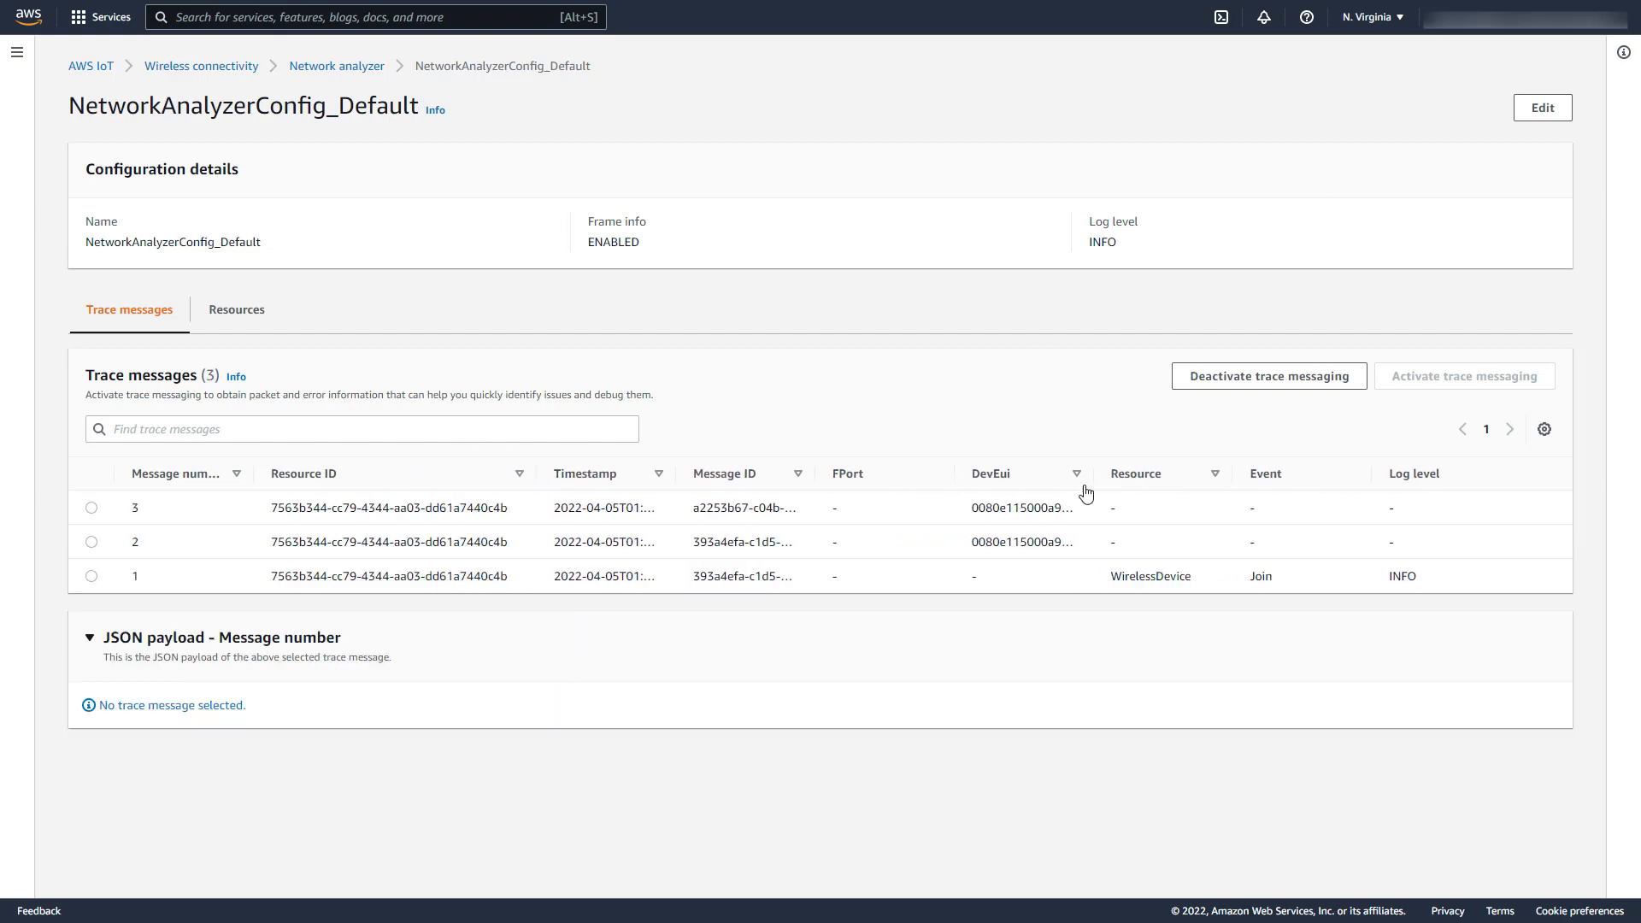
pyautogui.moveTo(1093, 476); pyautogui.dragTo(1107, 473)
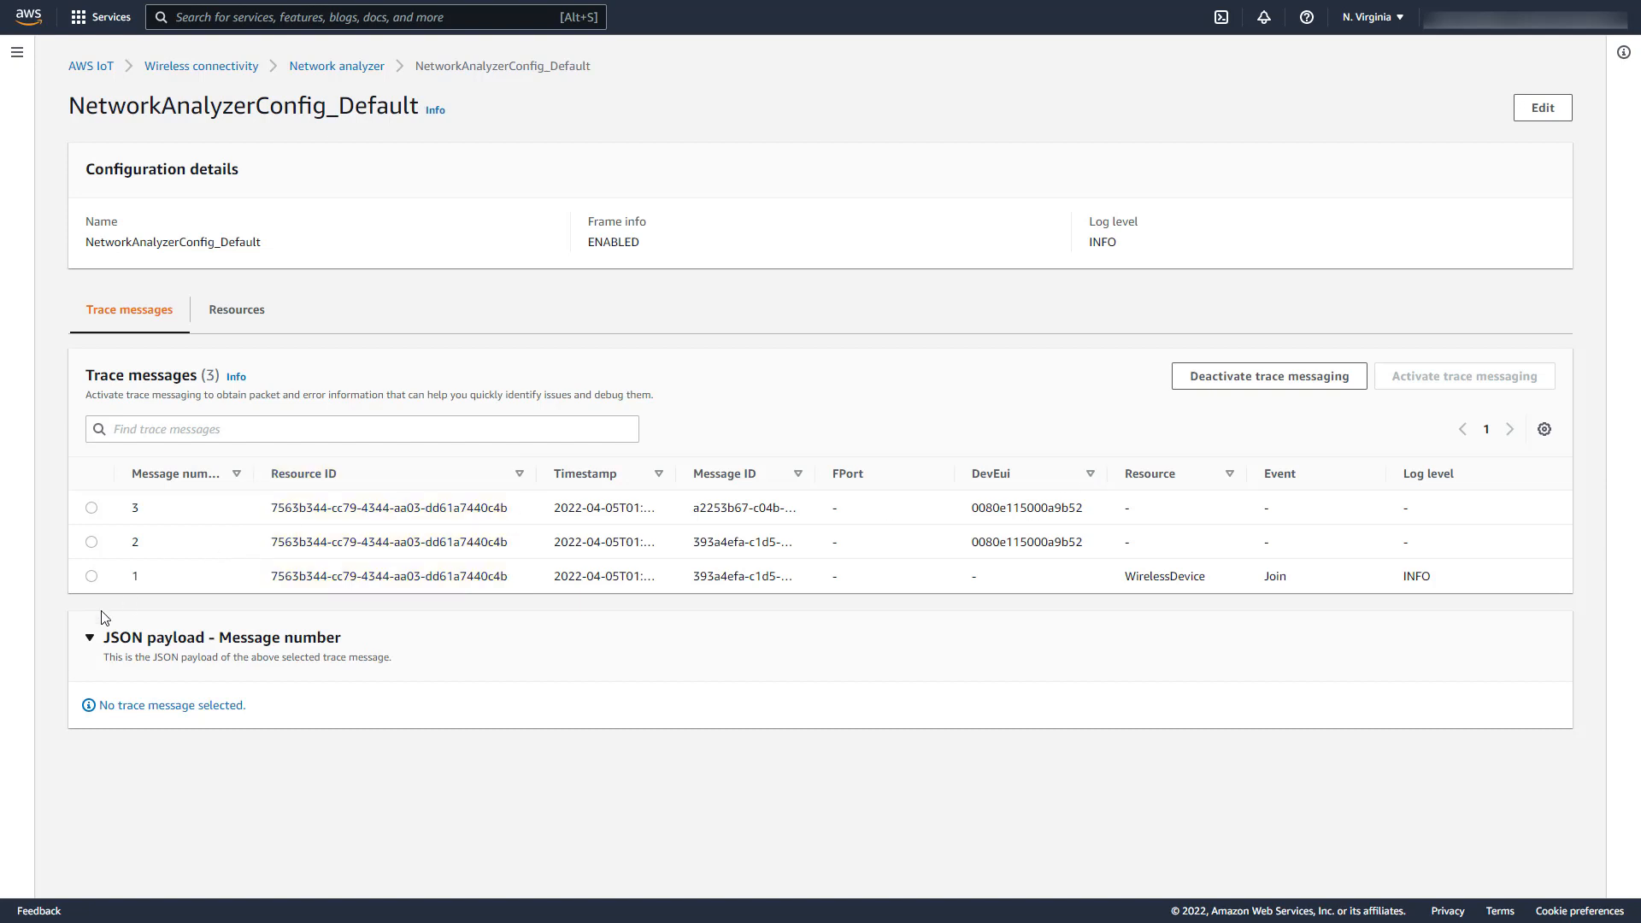
pyautogui.click(92, 577)
pyautogui.scroll(-2, 97, 581)
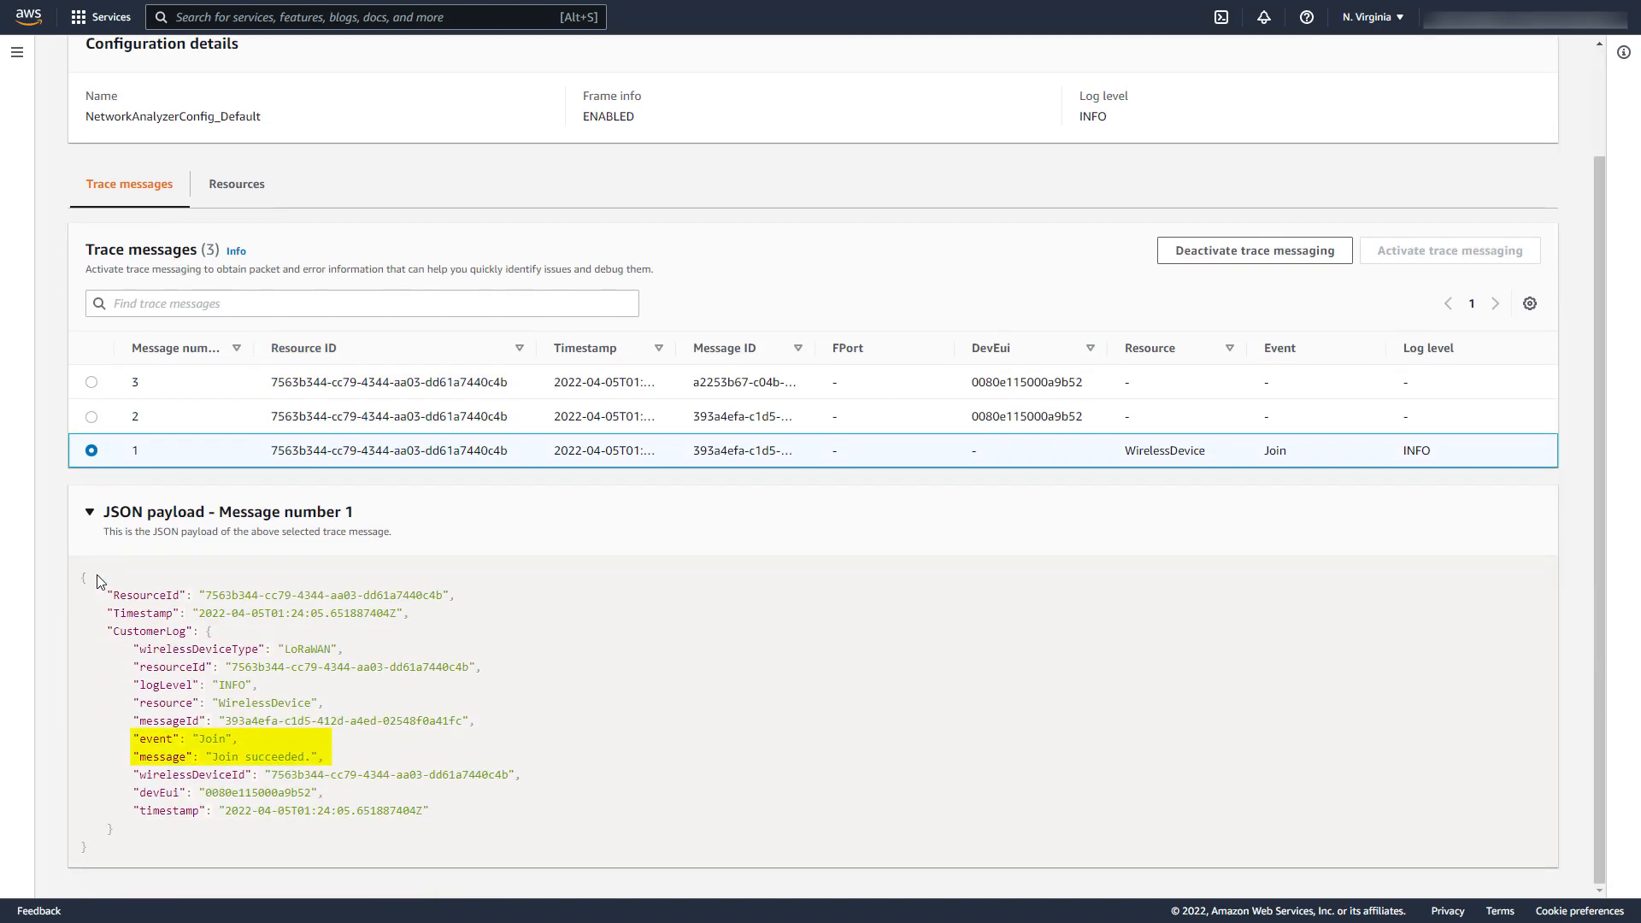
# Examine the JSON payloads of trace messages 2 and 3, including their LoRaWAN frame details and wireless metadata
pyautogui.click(92, 416)
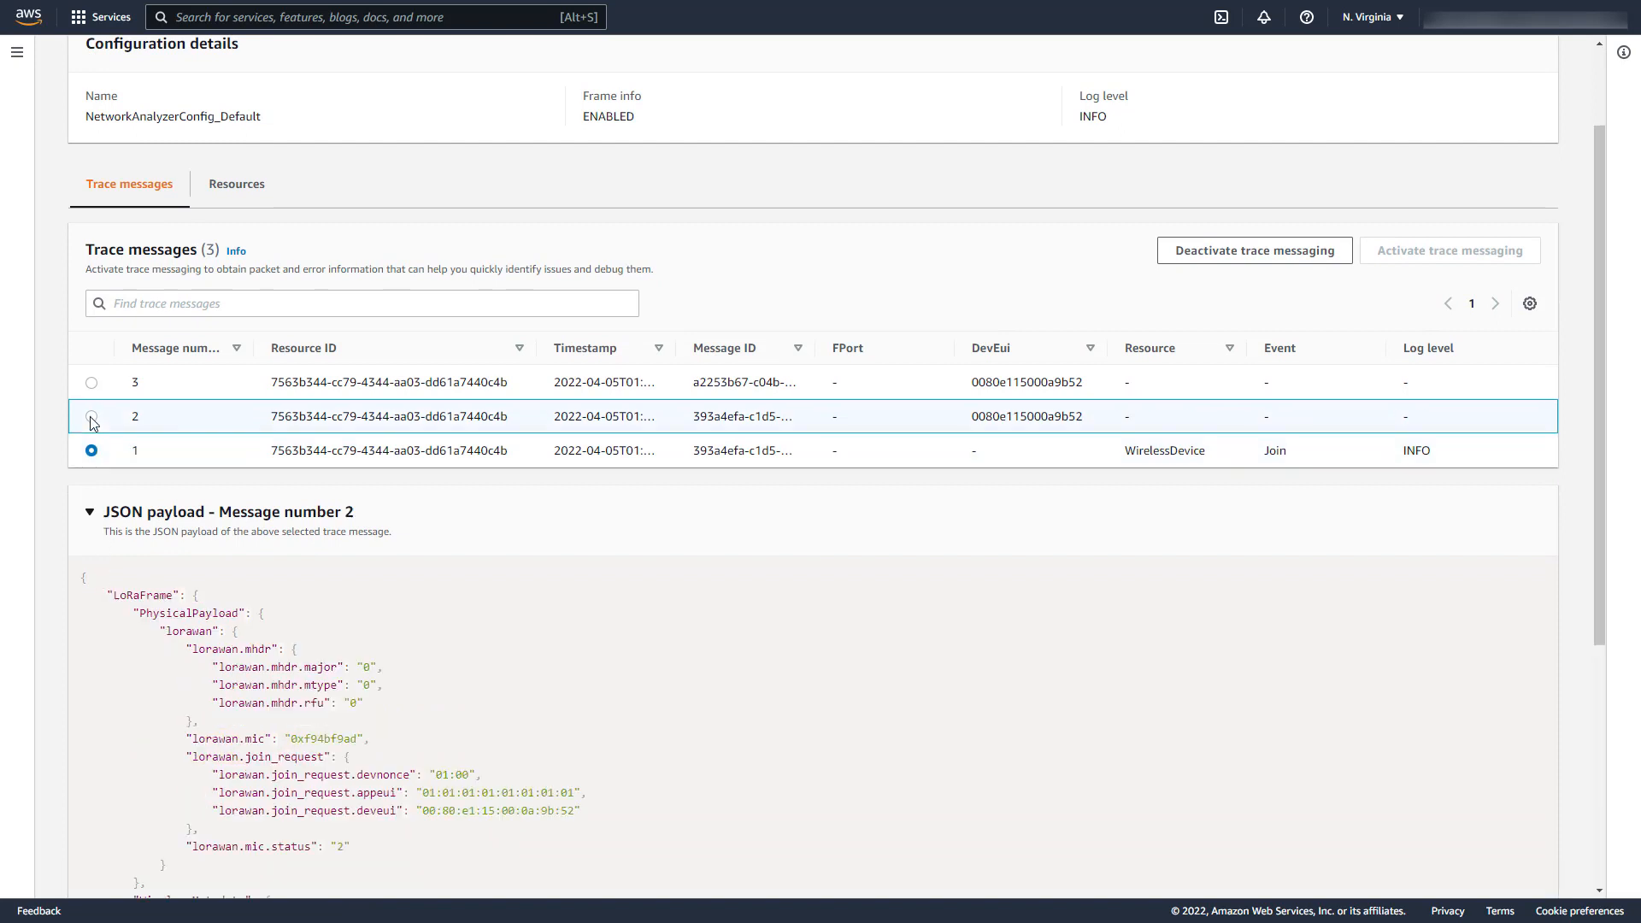
pyautogui.scroll(-5, 91, 419)
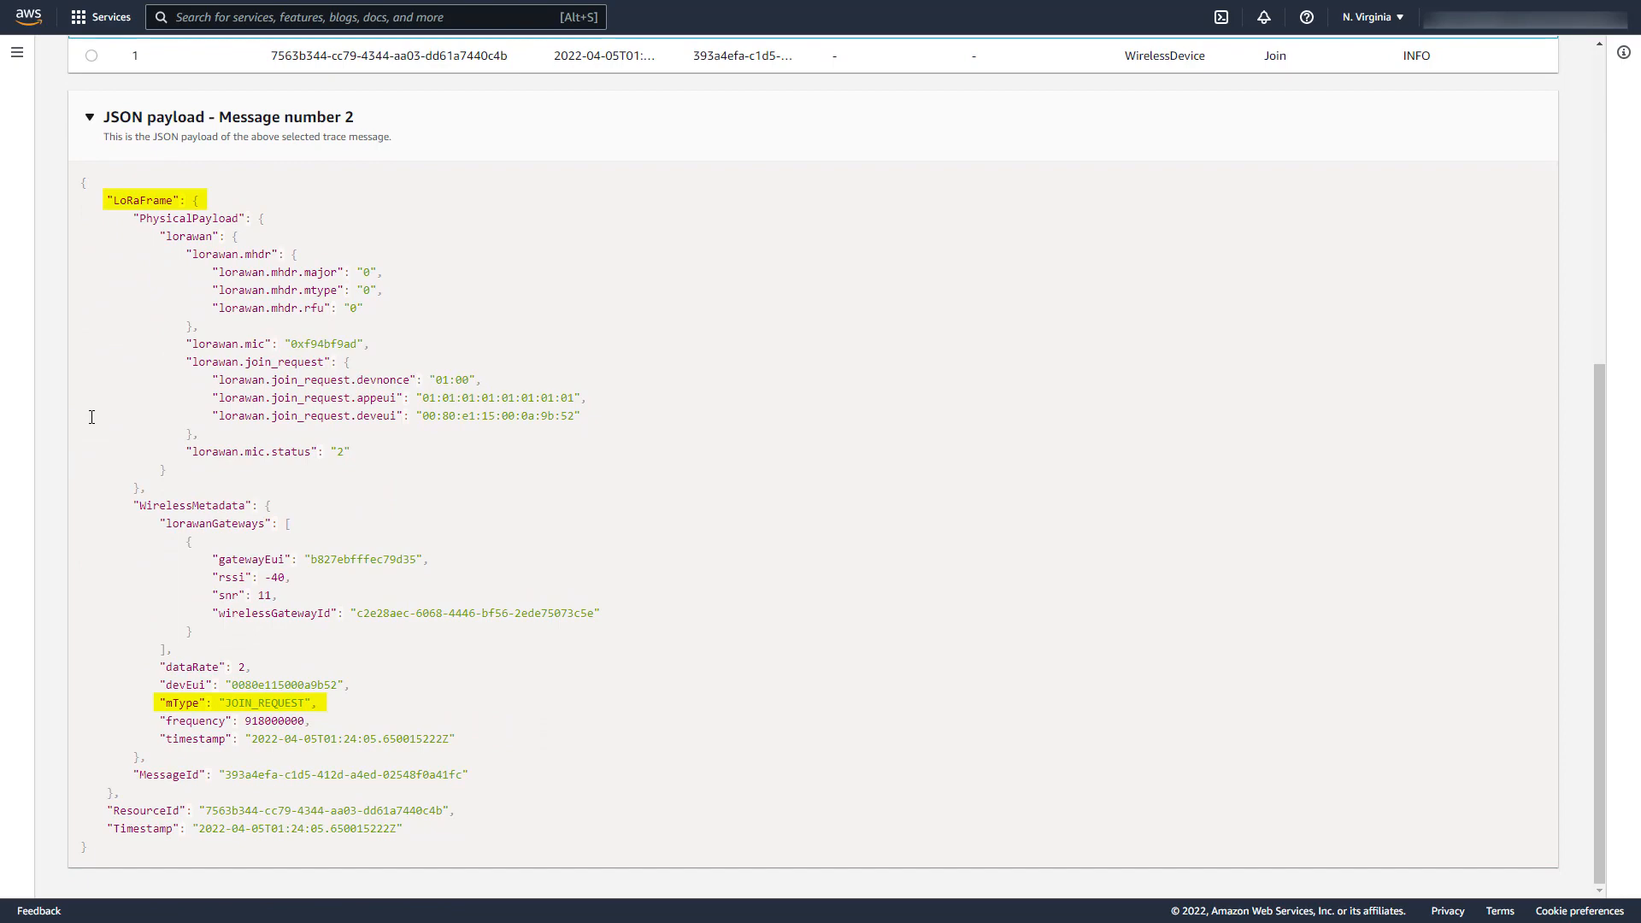
pyautogui.scroll(4, 92, 416)
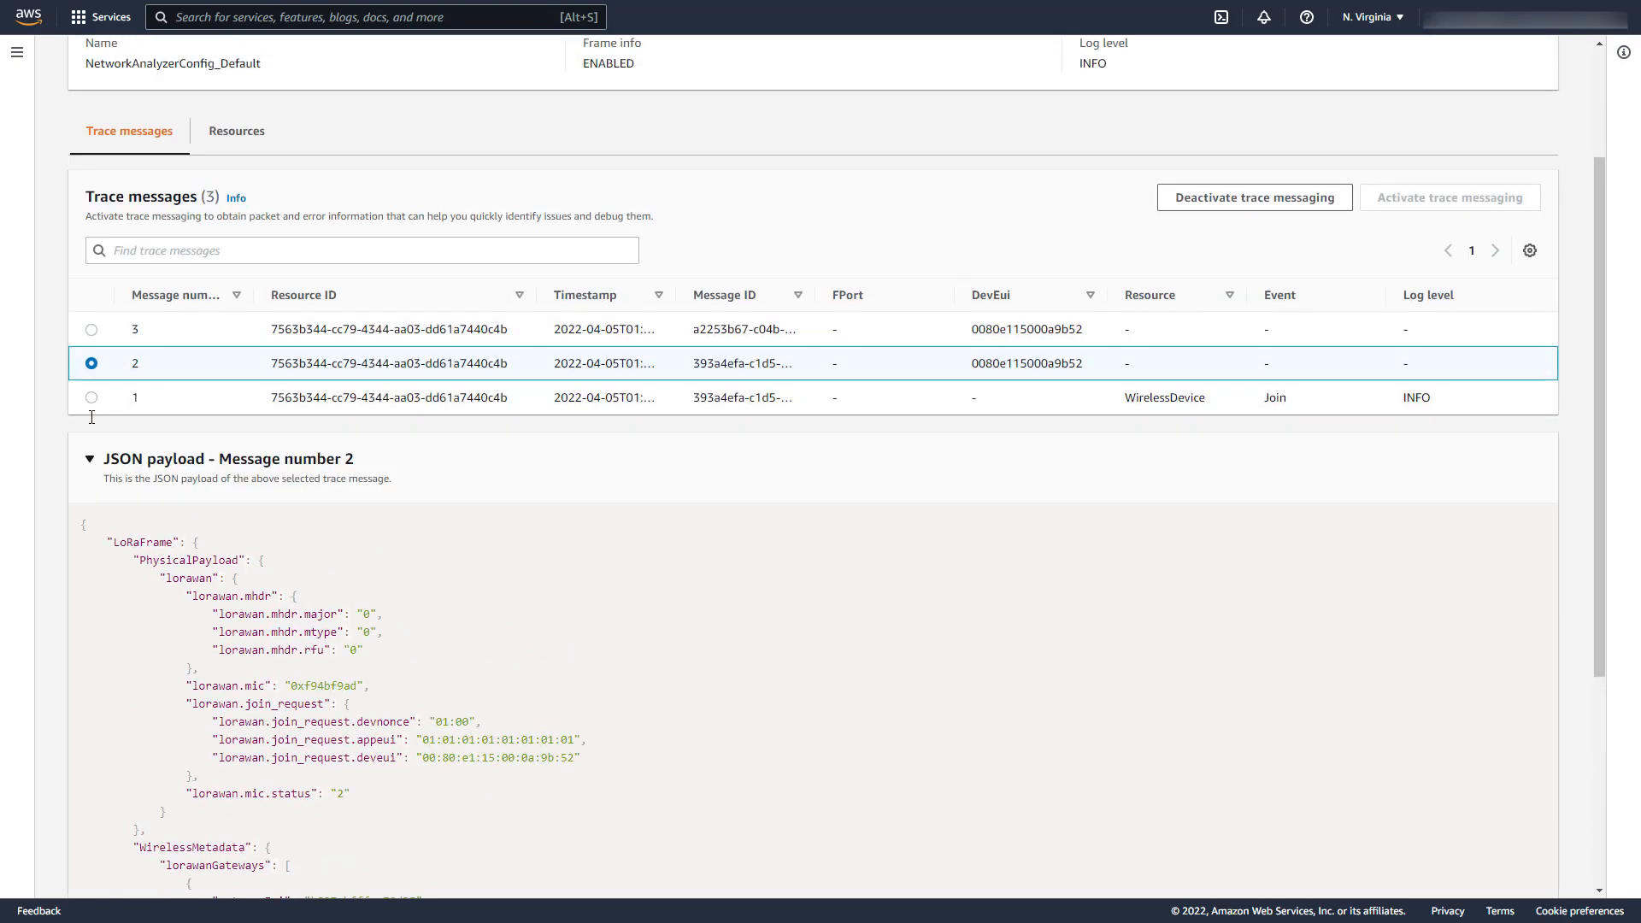
pyautogui.click(92, 329)
pyautogui.scroll(-5, 96, 333)
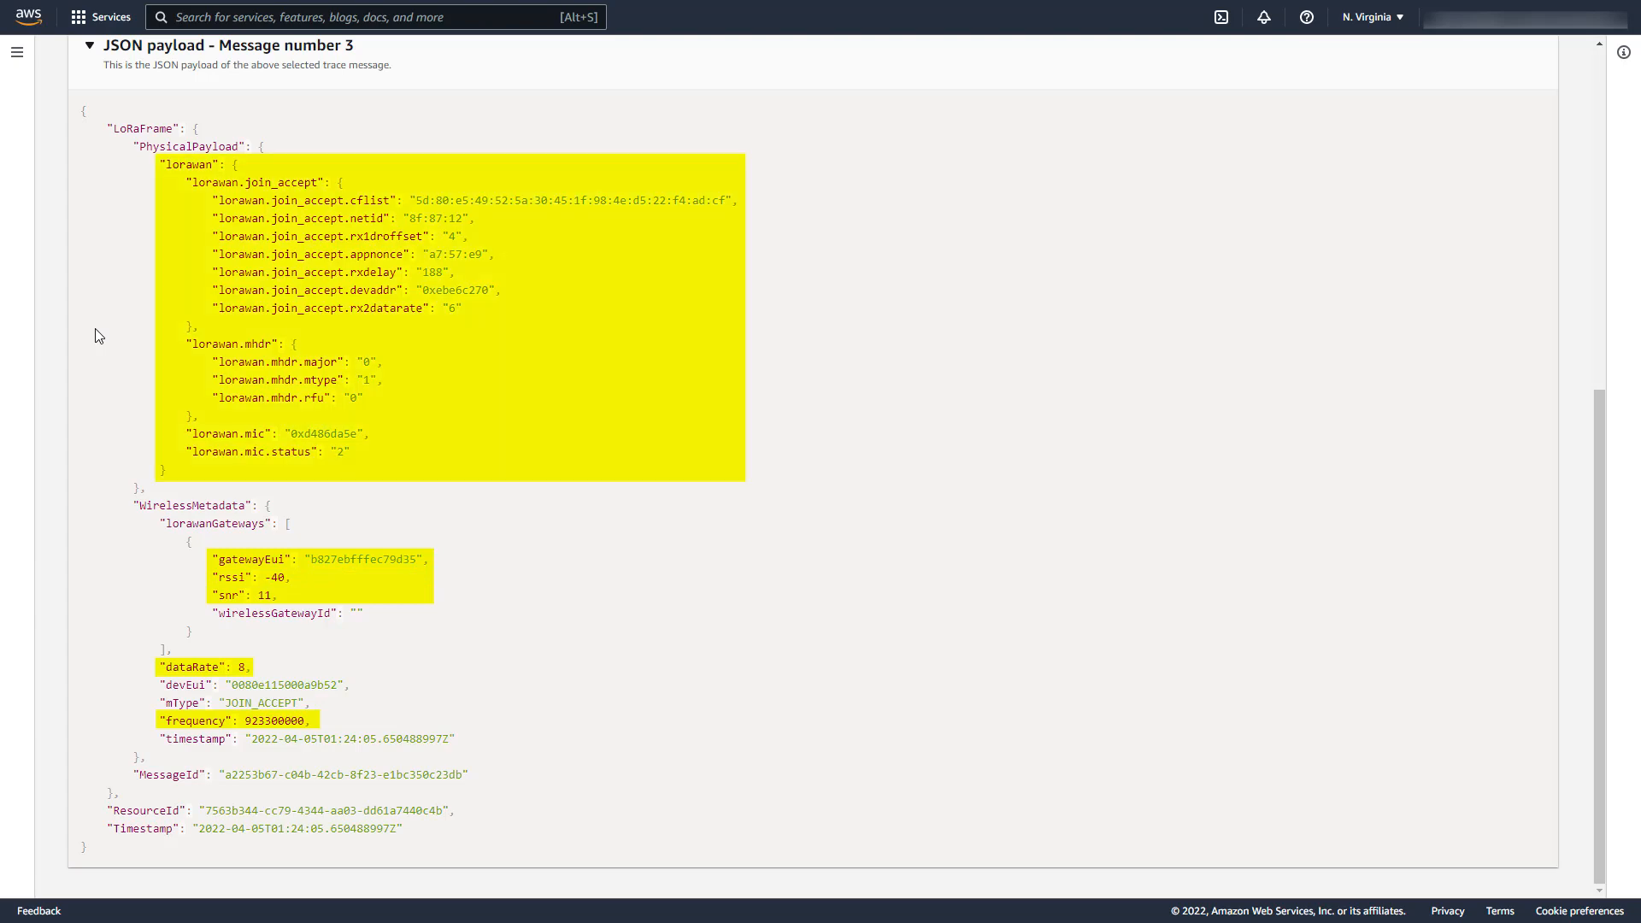
# Examine the JSON payloads of trace message 4, the Uplink_Data event, and trace message 5 on FPort 2
pyautogui.scroll(7, 95, 328)
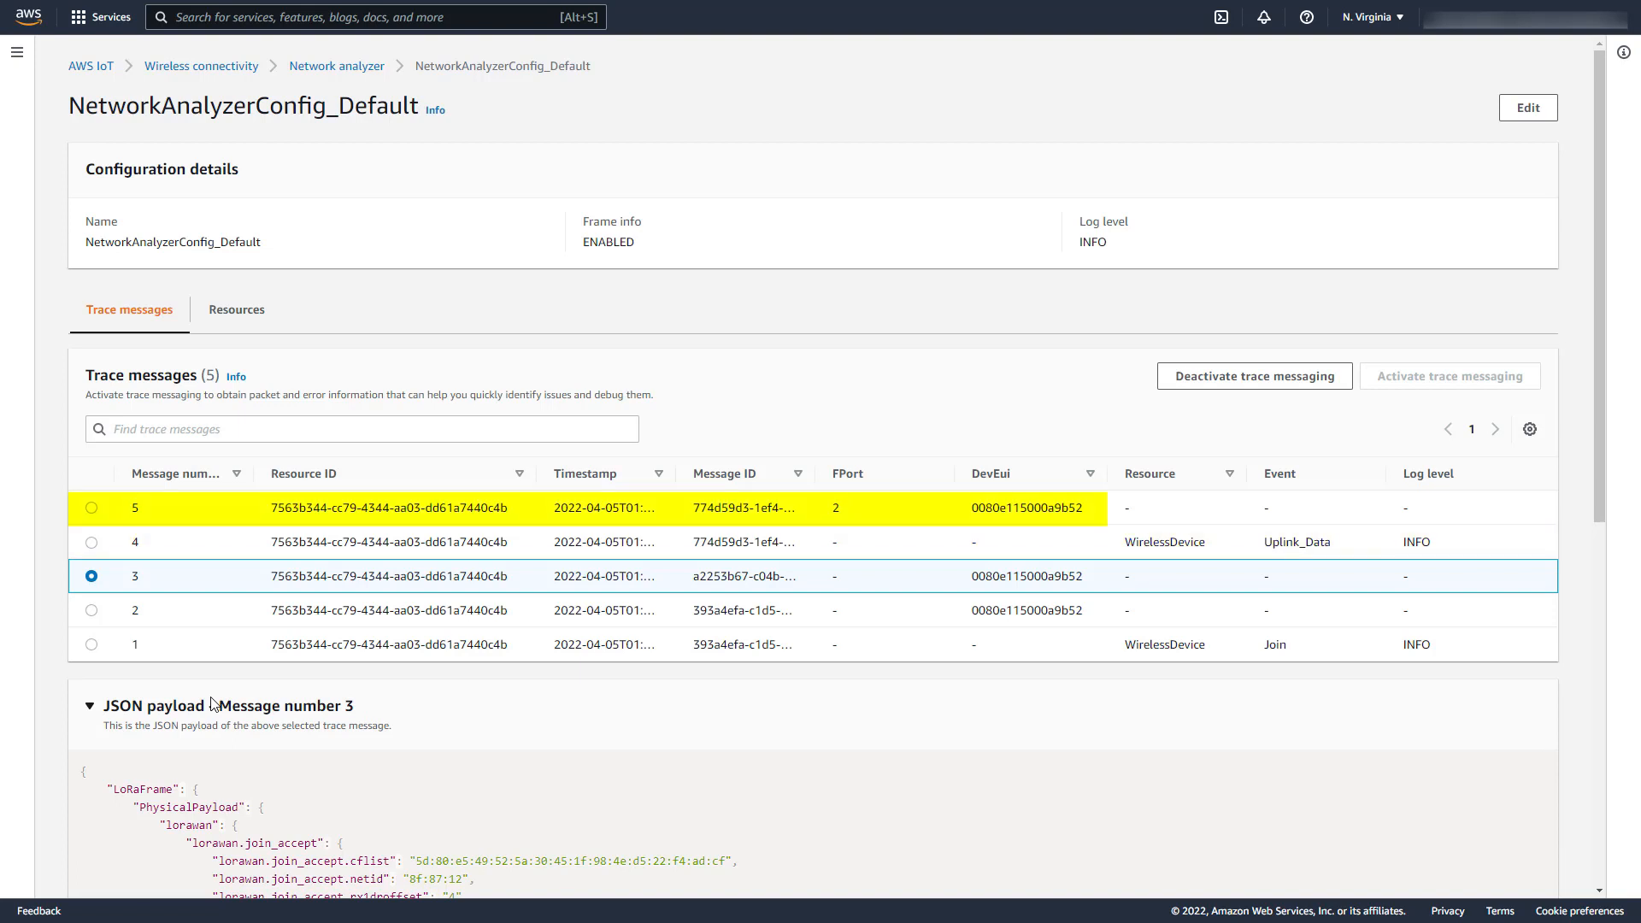
pyautogui.click(92, 542)
pyautogui.scroll(-2, 94, 547)
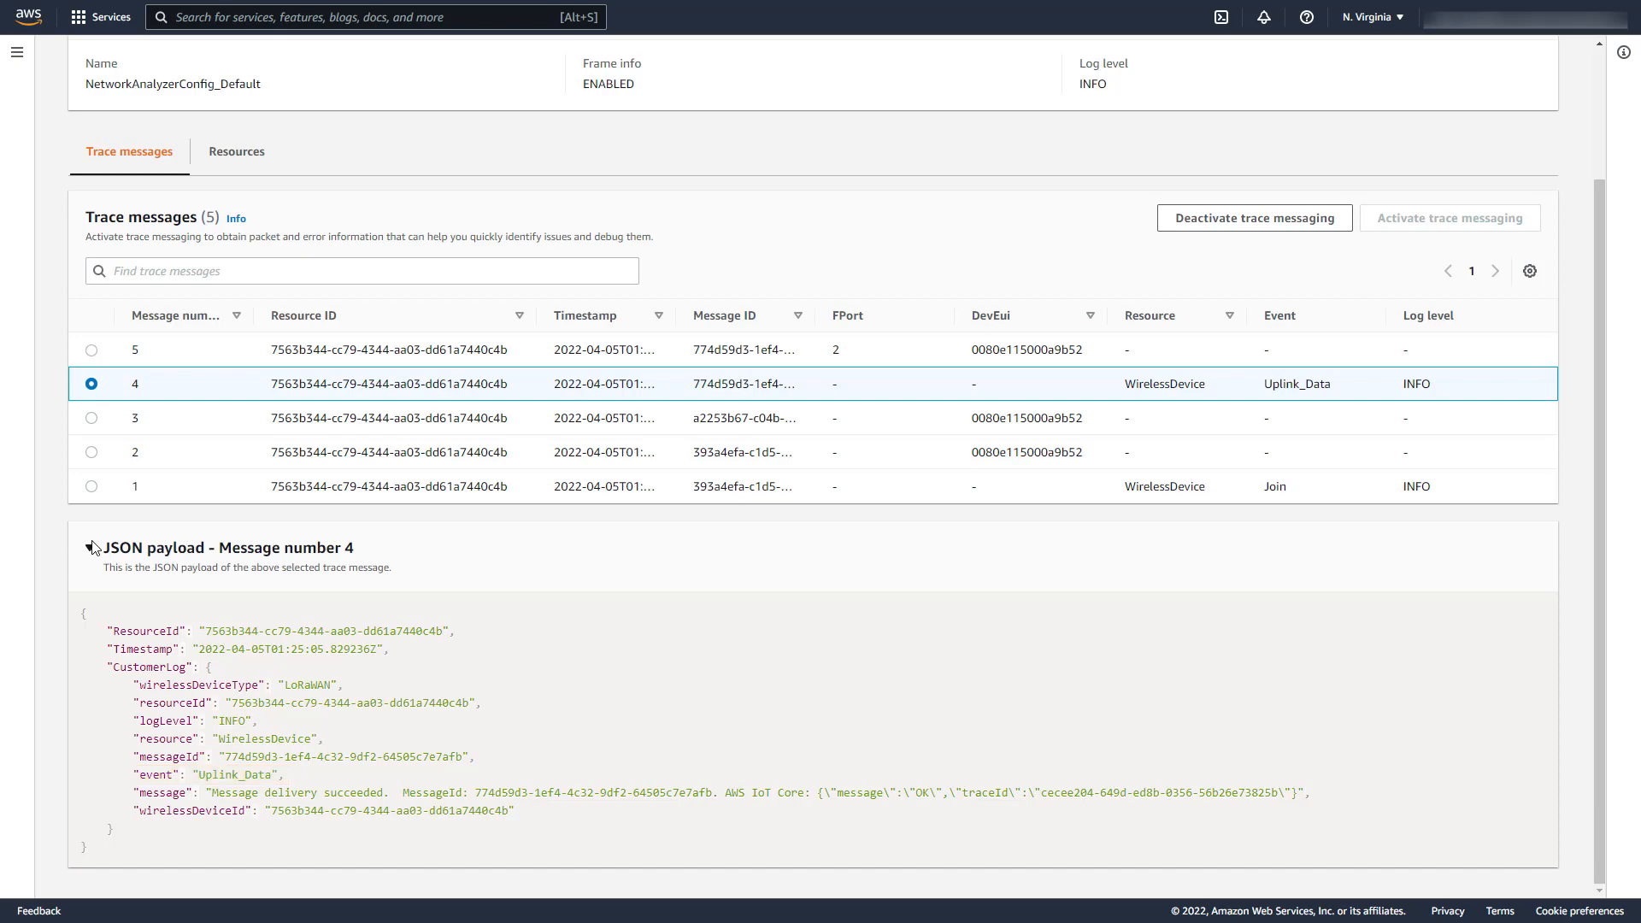
pyautogui.click(93, 352)
pyautogui.scroll(-8, 98, 357)
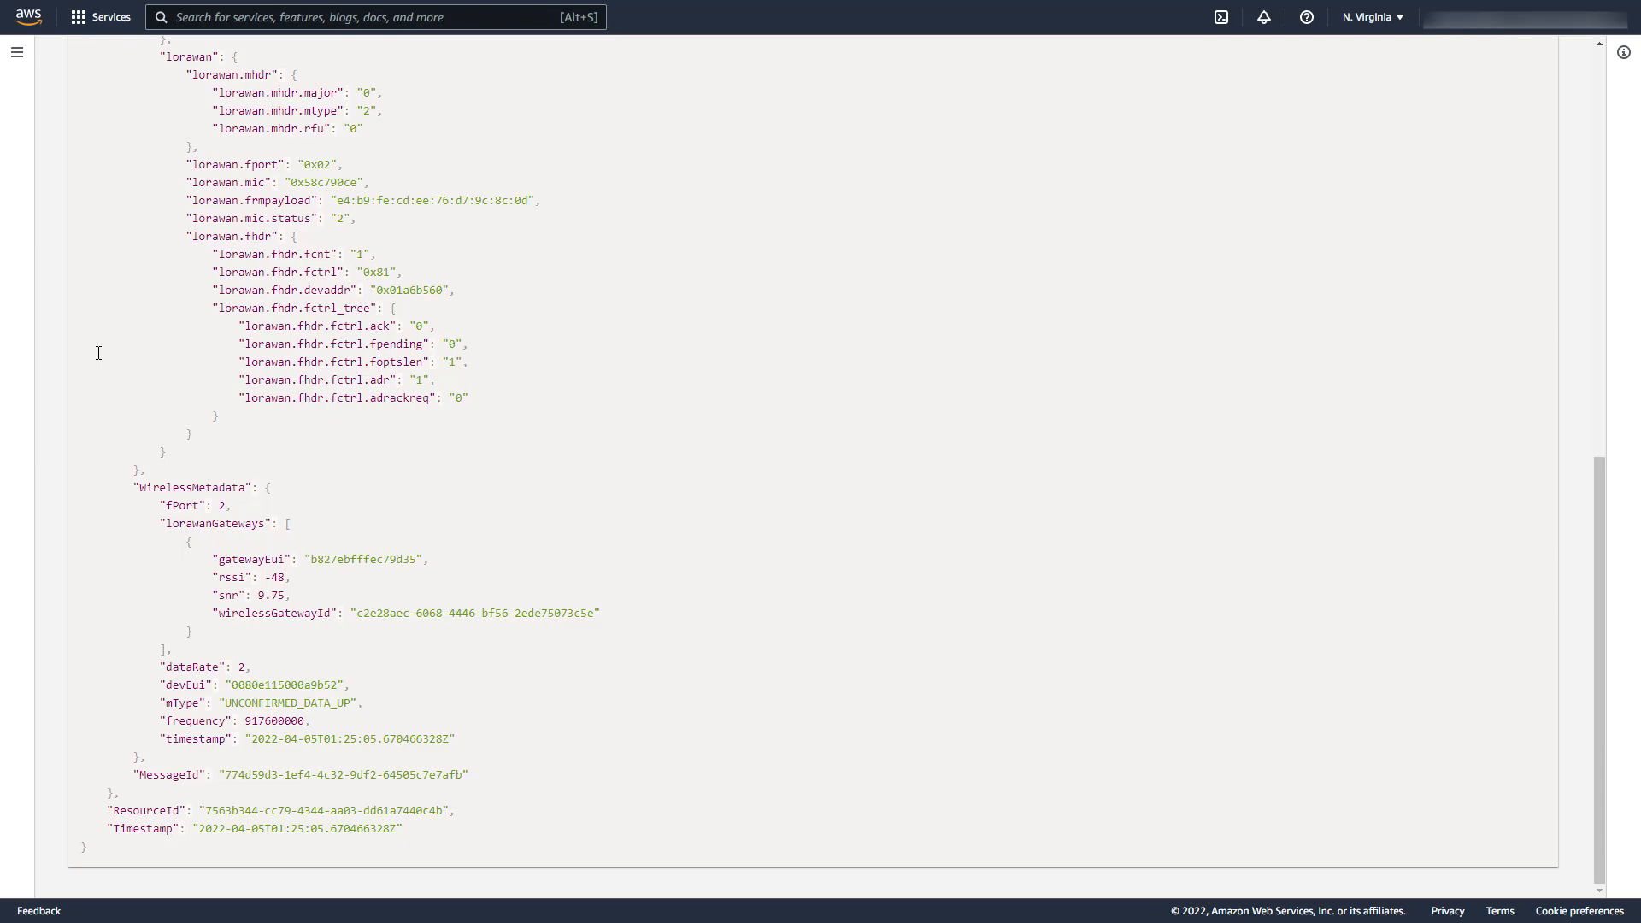
# Deactivate trace messaging for the configuration and dismiss the notification
pyautogui.scroll(10, 98, 359)
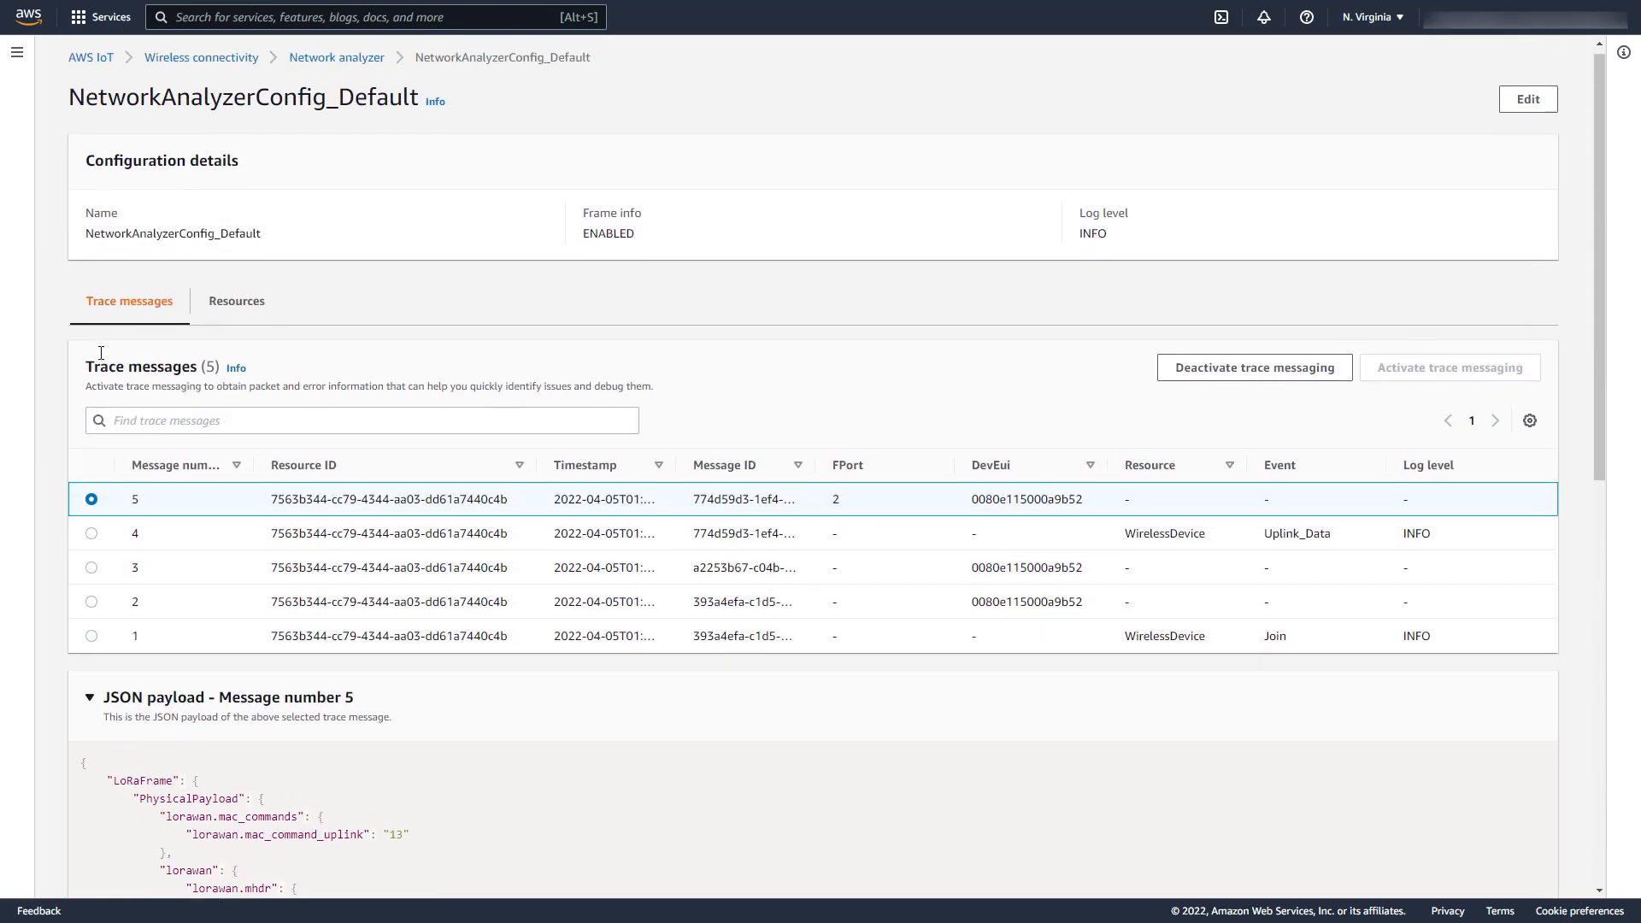
pyautogui.click(1283, 377)
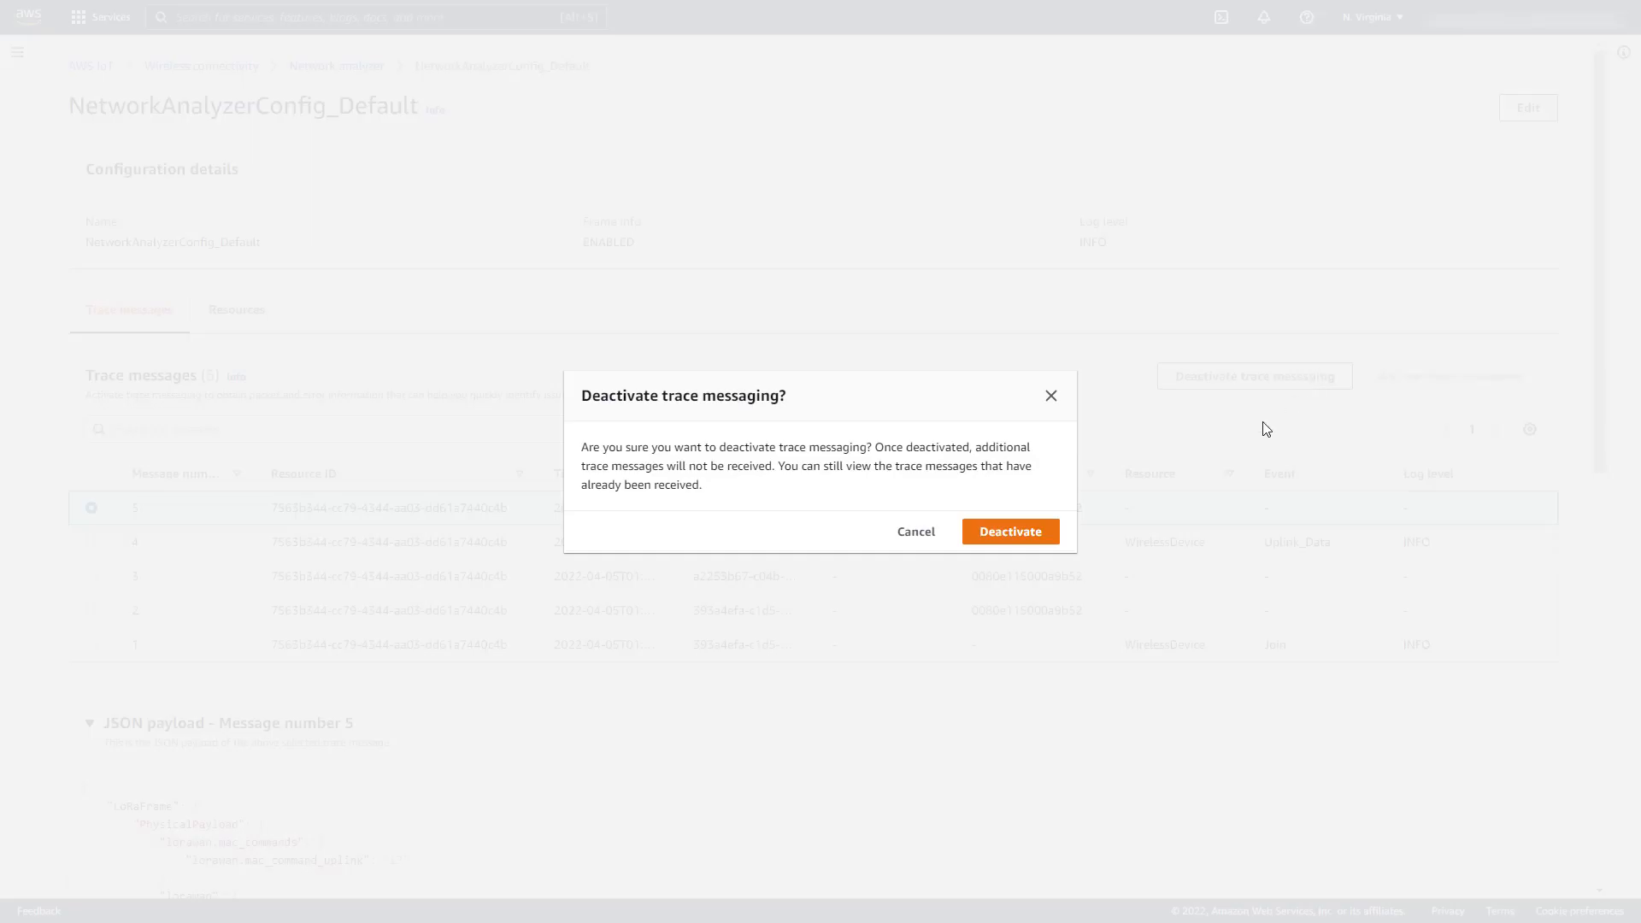
pyautogui.click(1032, 539)
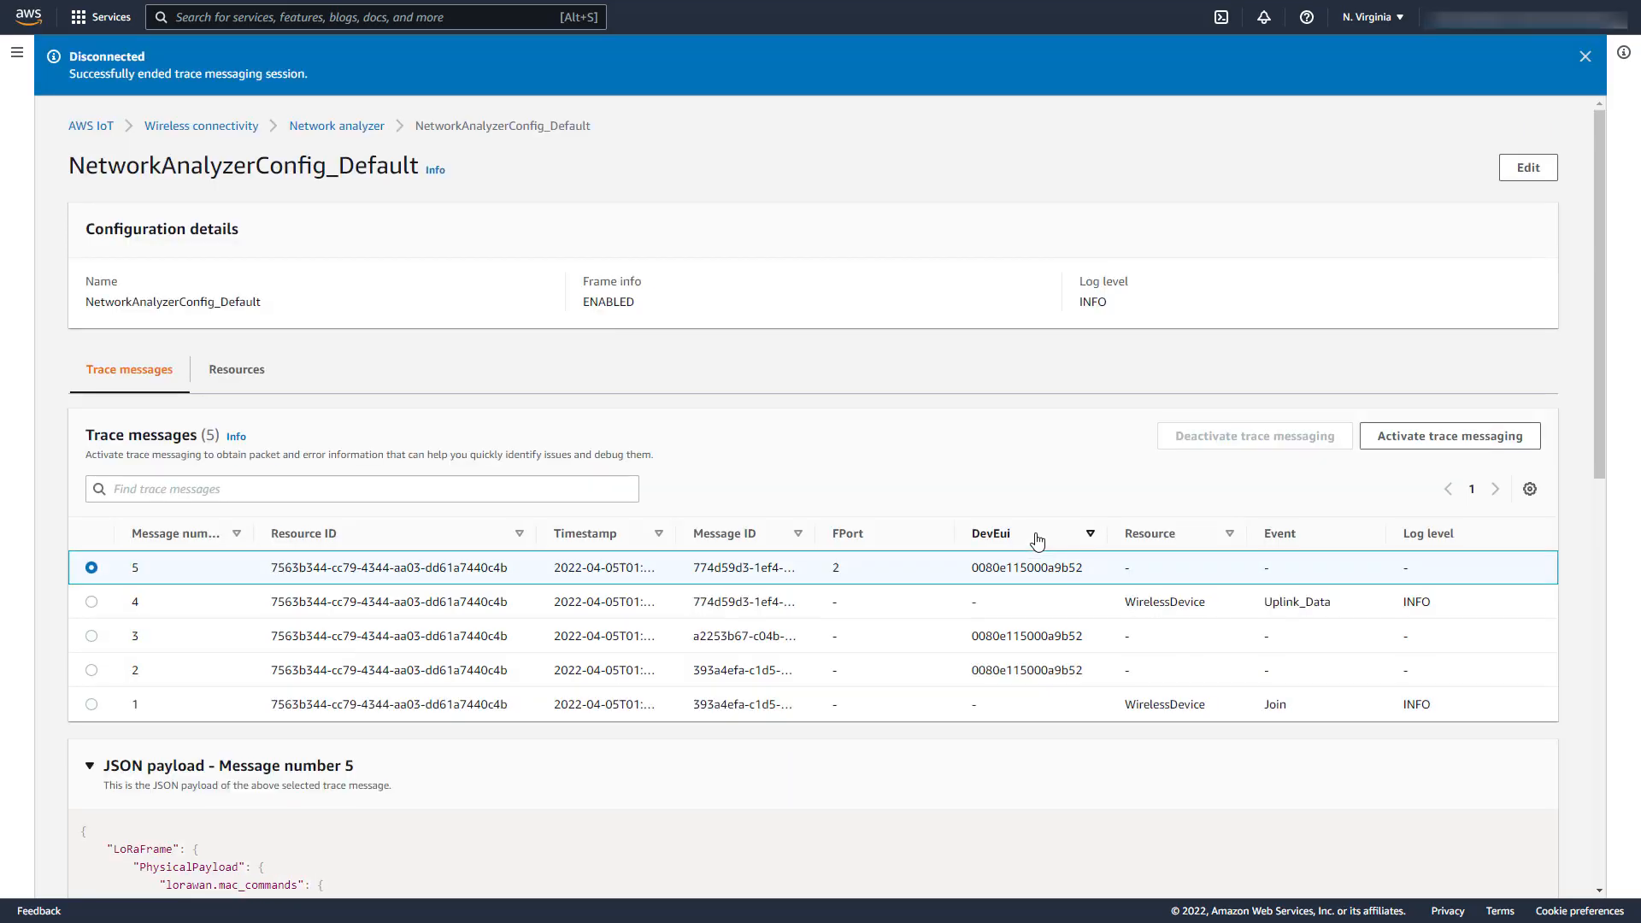
pyautogui.click(1585, 56)
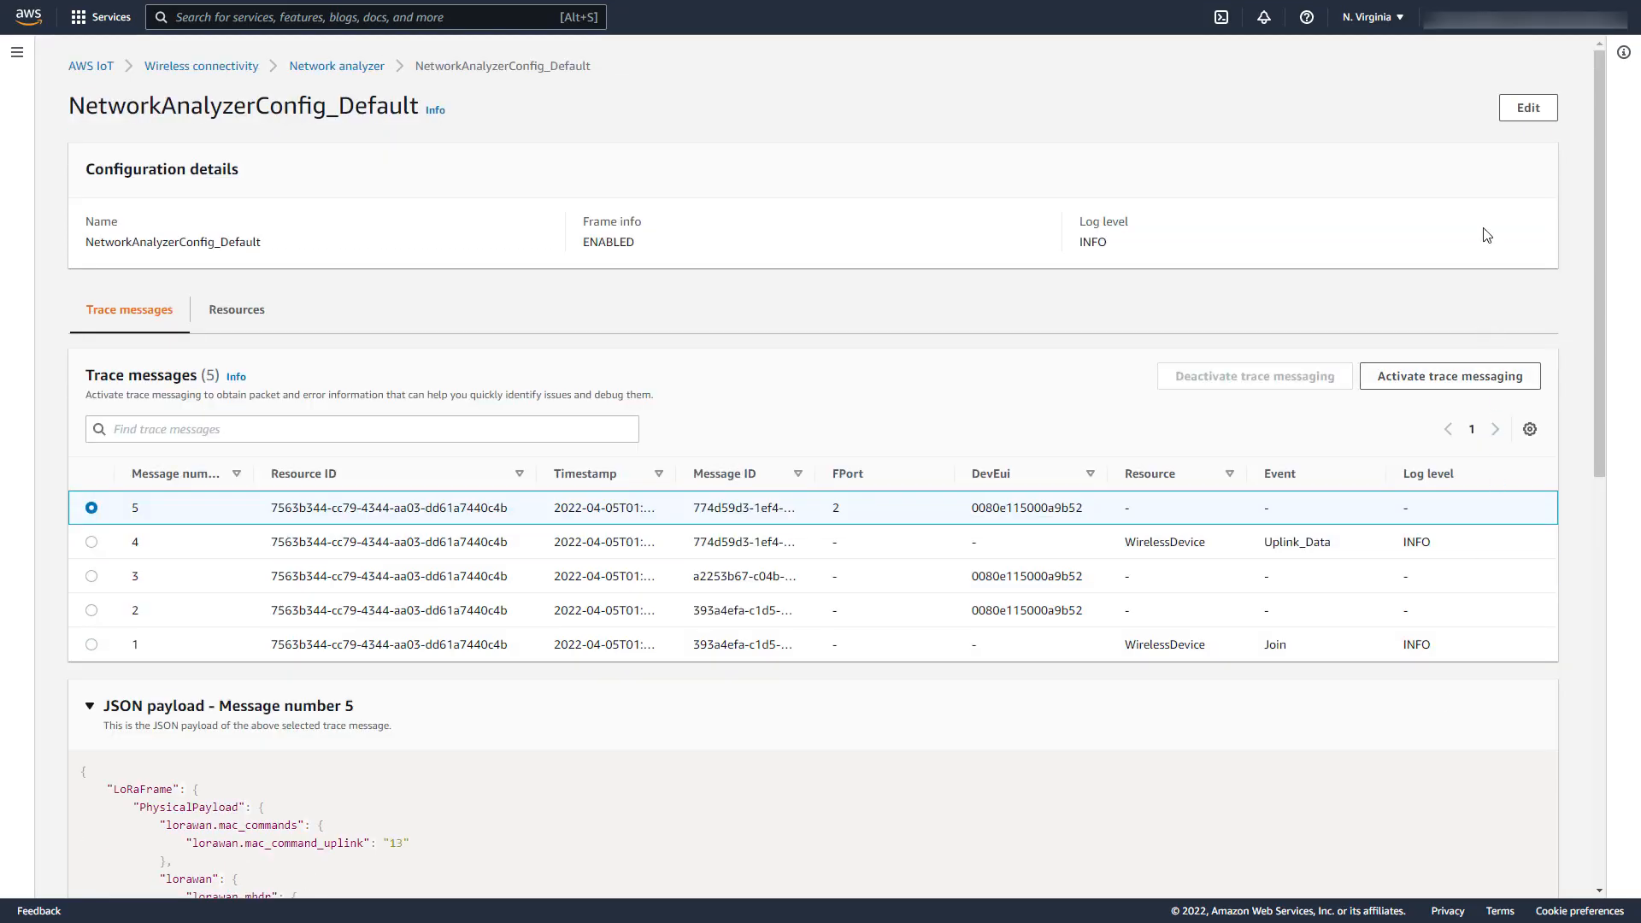
# Edit the configuration to set its log level to Disabled, keeping frame info enabled, and save it
pyautogui.click(1504, 119)
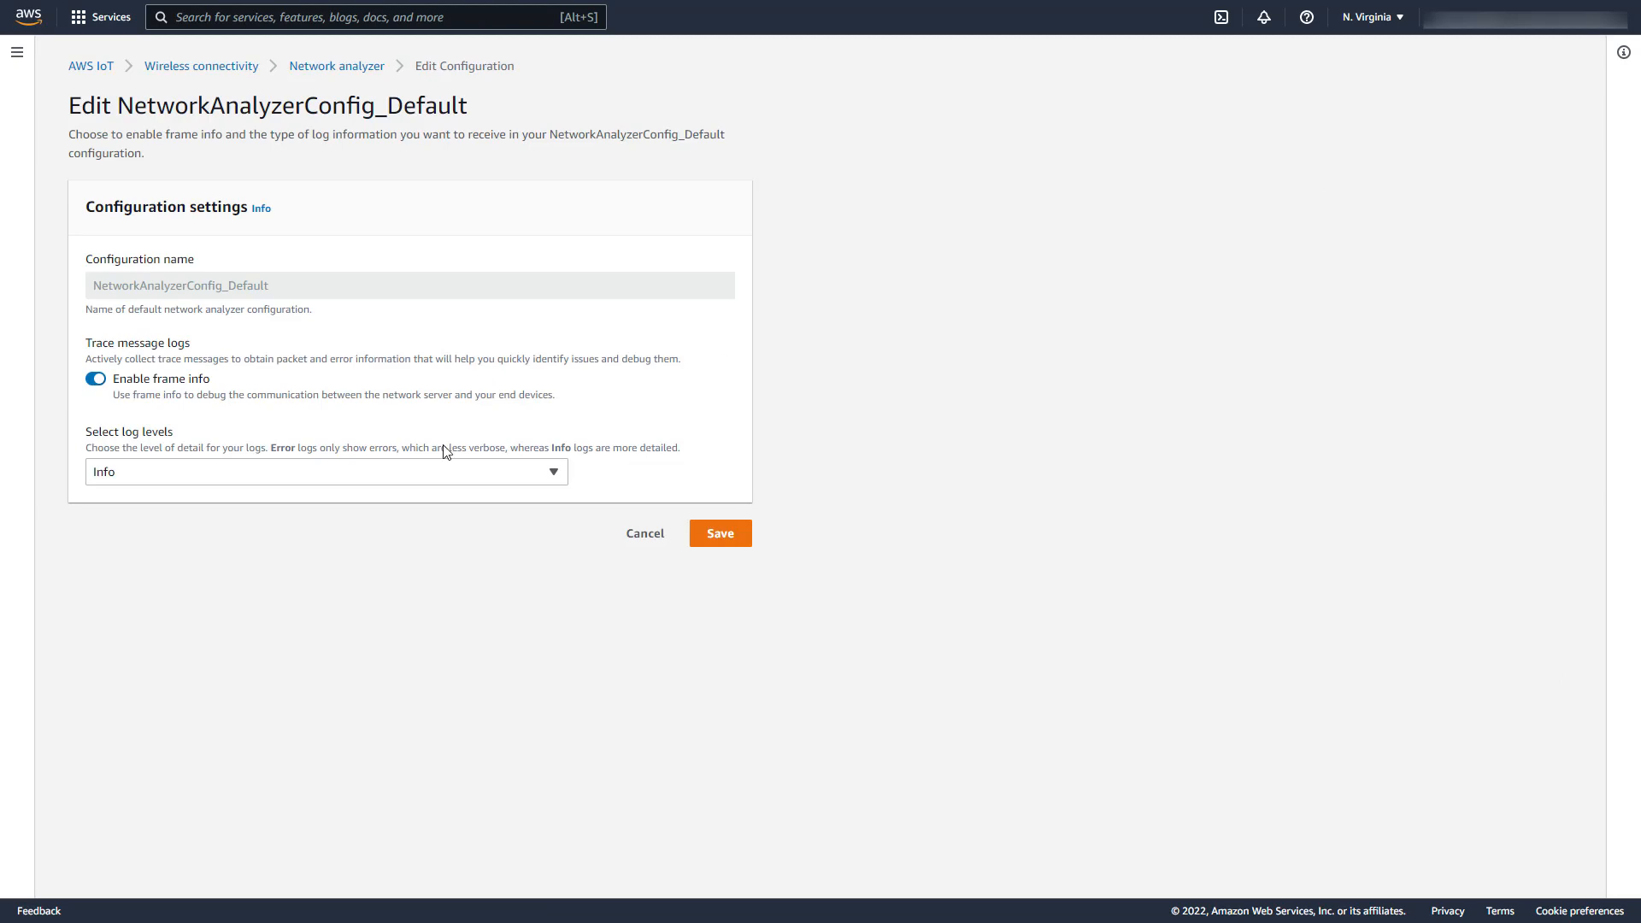
pyautogui.click(95, 480)
pyautogui.click(101, 550)
pyautogui.click(725, 545)
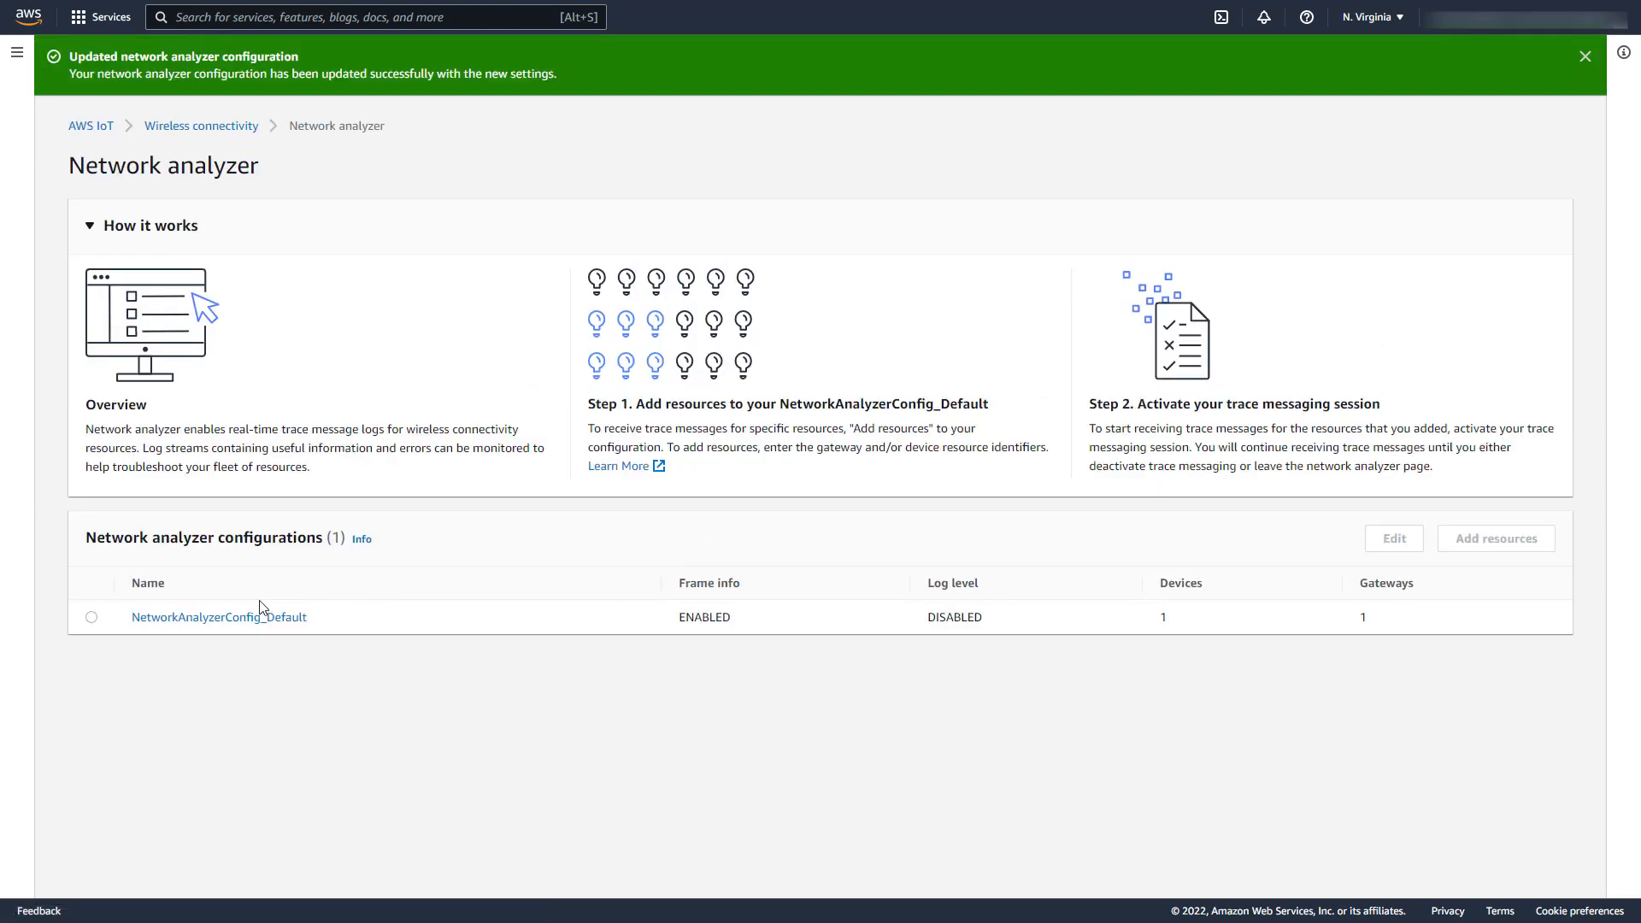
# Reopen NetworkAnalyzerConfig_Default and activate trace messaging with the new settings
pyautogui.click(248, 617)
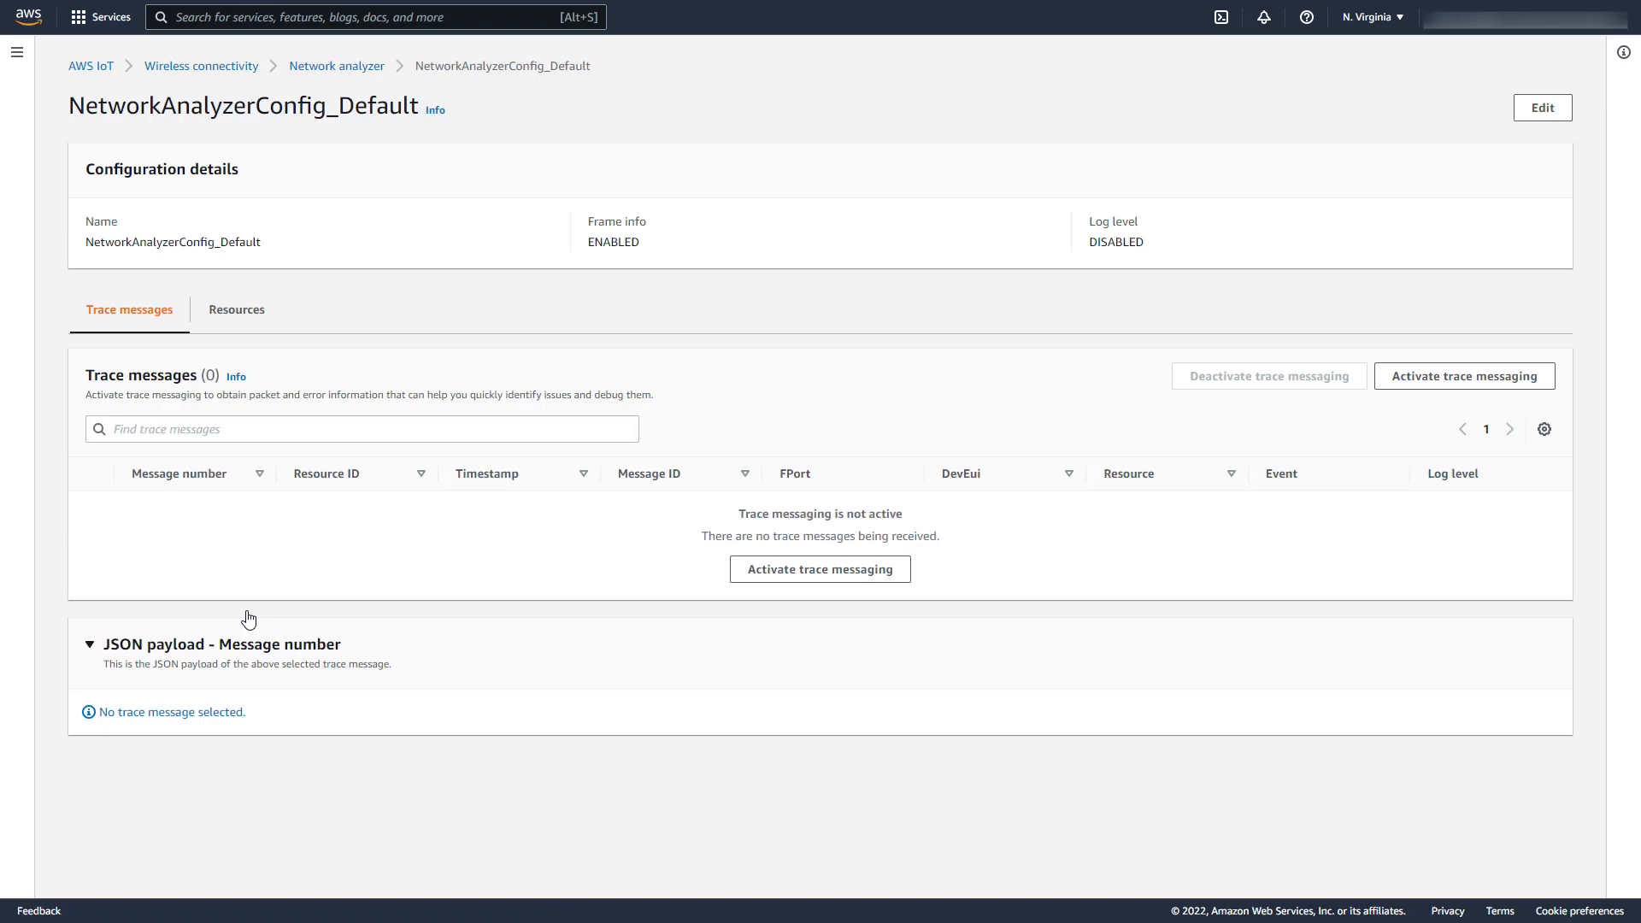
pyautogui.click(782, 571)
pyautogui.click(1011, 571)
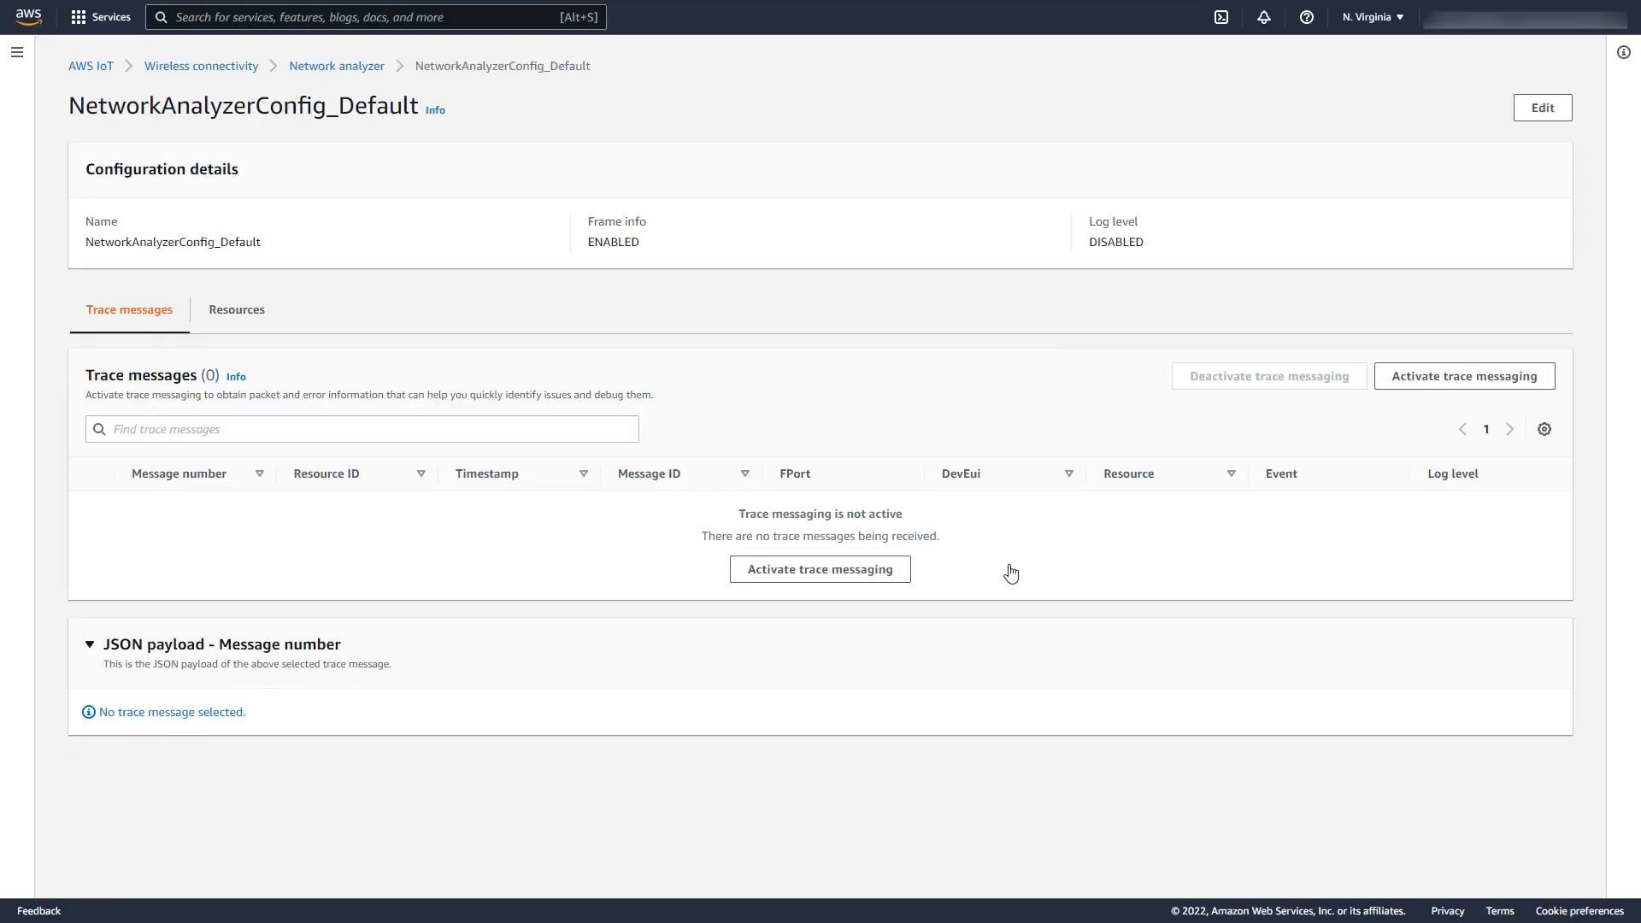
pyautogui.click(1584, 55)
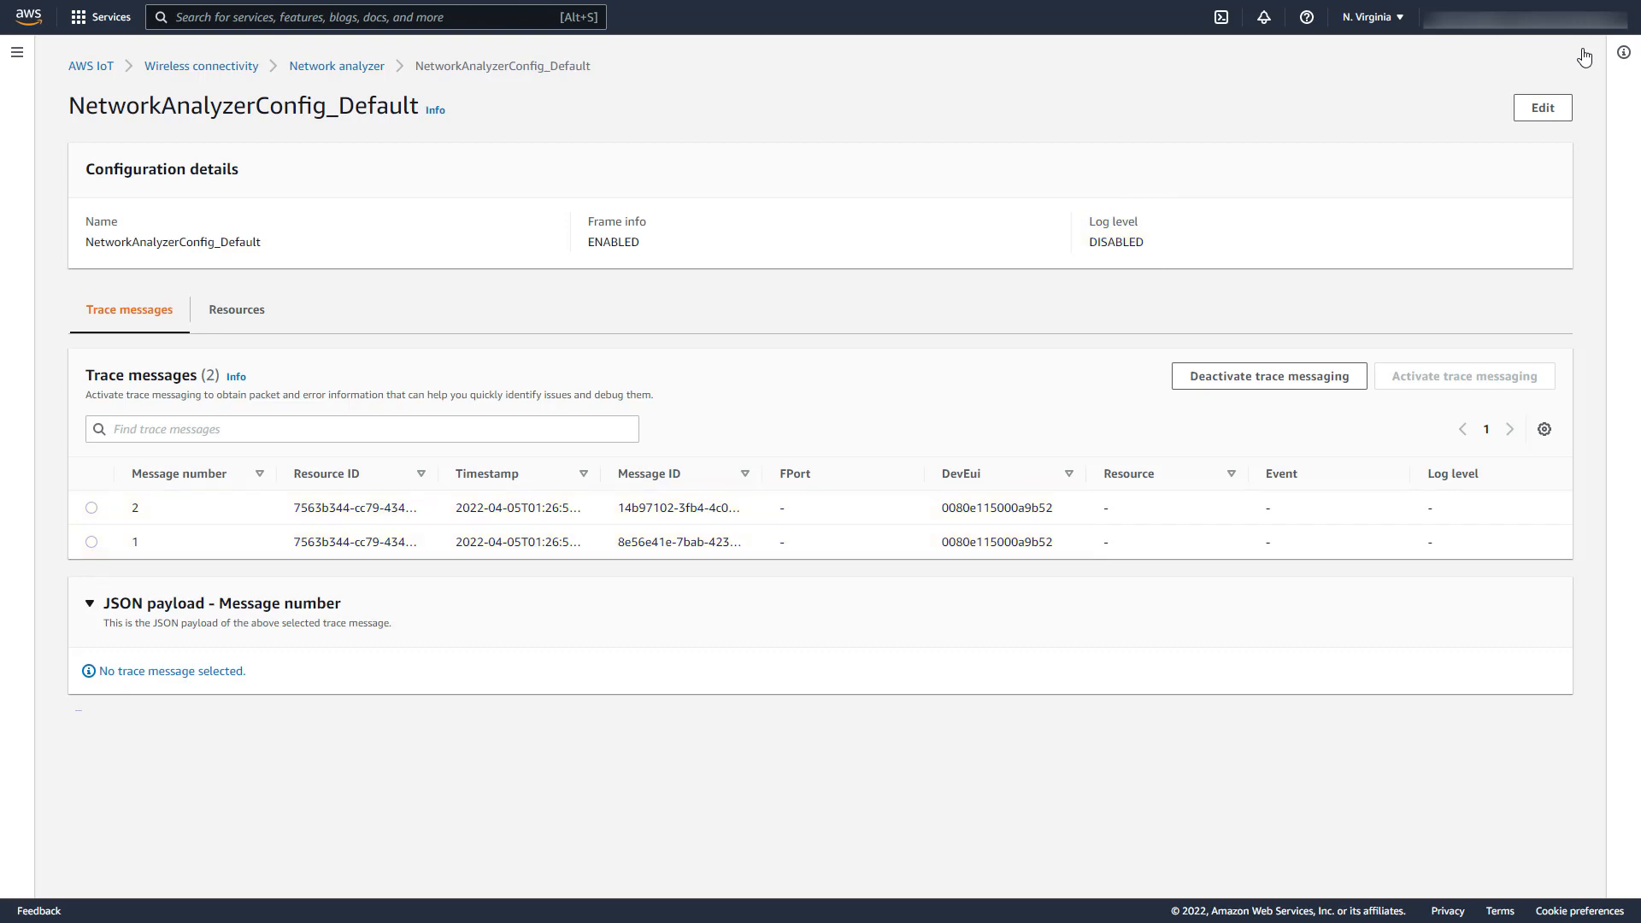
# Deactivate trace messaging for NetworkAnalyzerConfig_Default and dismiss the notification
pyautogui.click(1280, 374)
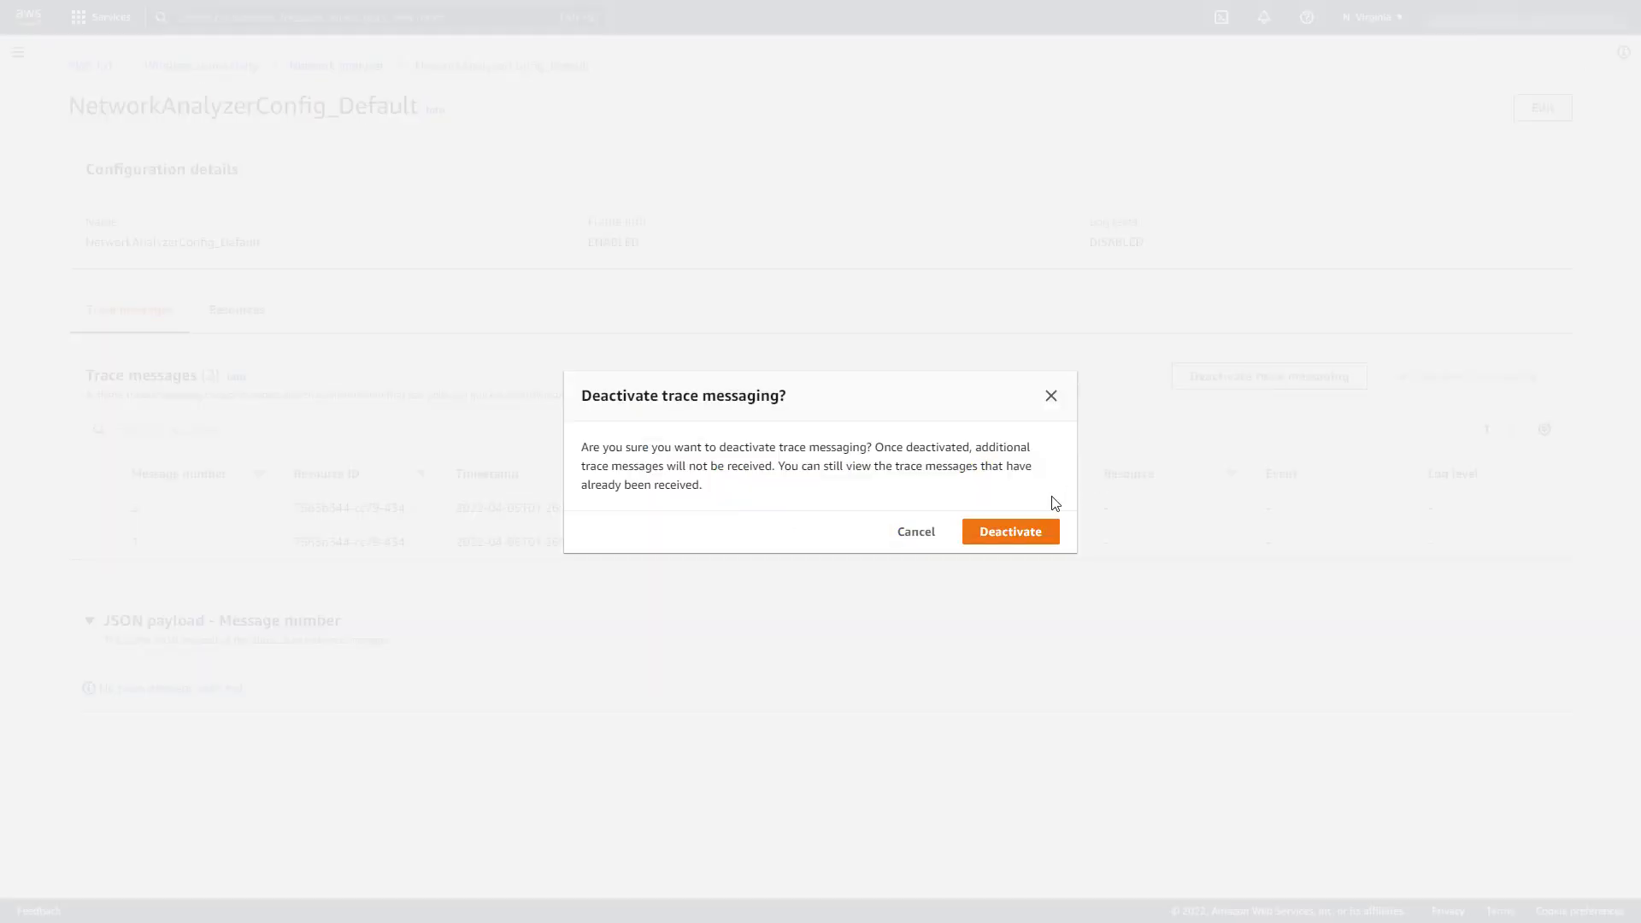
pyautogui.click(1000, 533)
pyautogui.click(1584, 68)
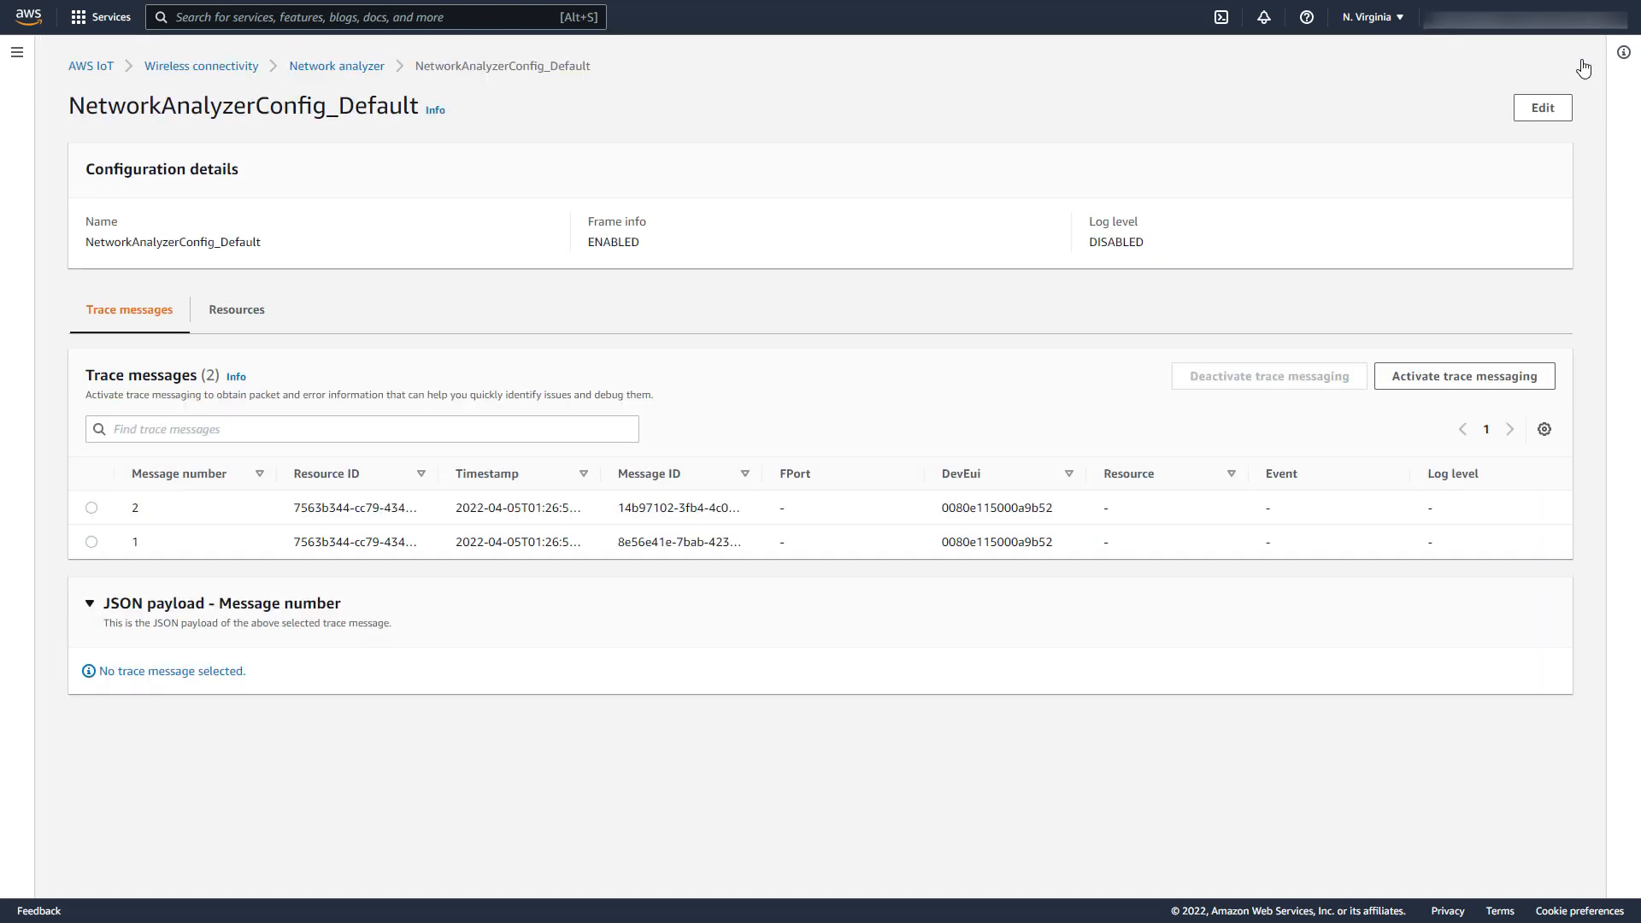
# Edit the configuration to set its log level to Info, turn off frame info, and save it
pyautogui.click(1541, 109)
pyautogui.click(186, 482)
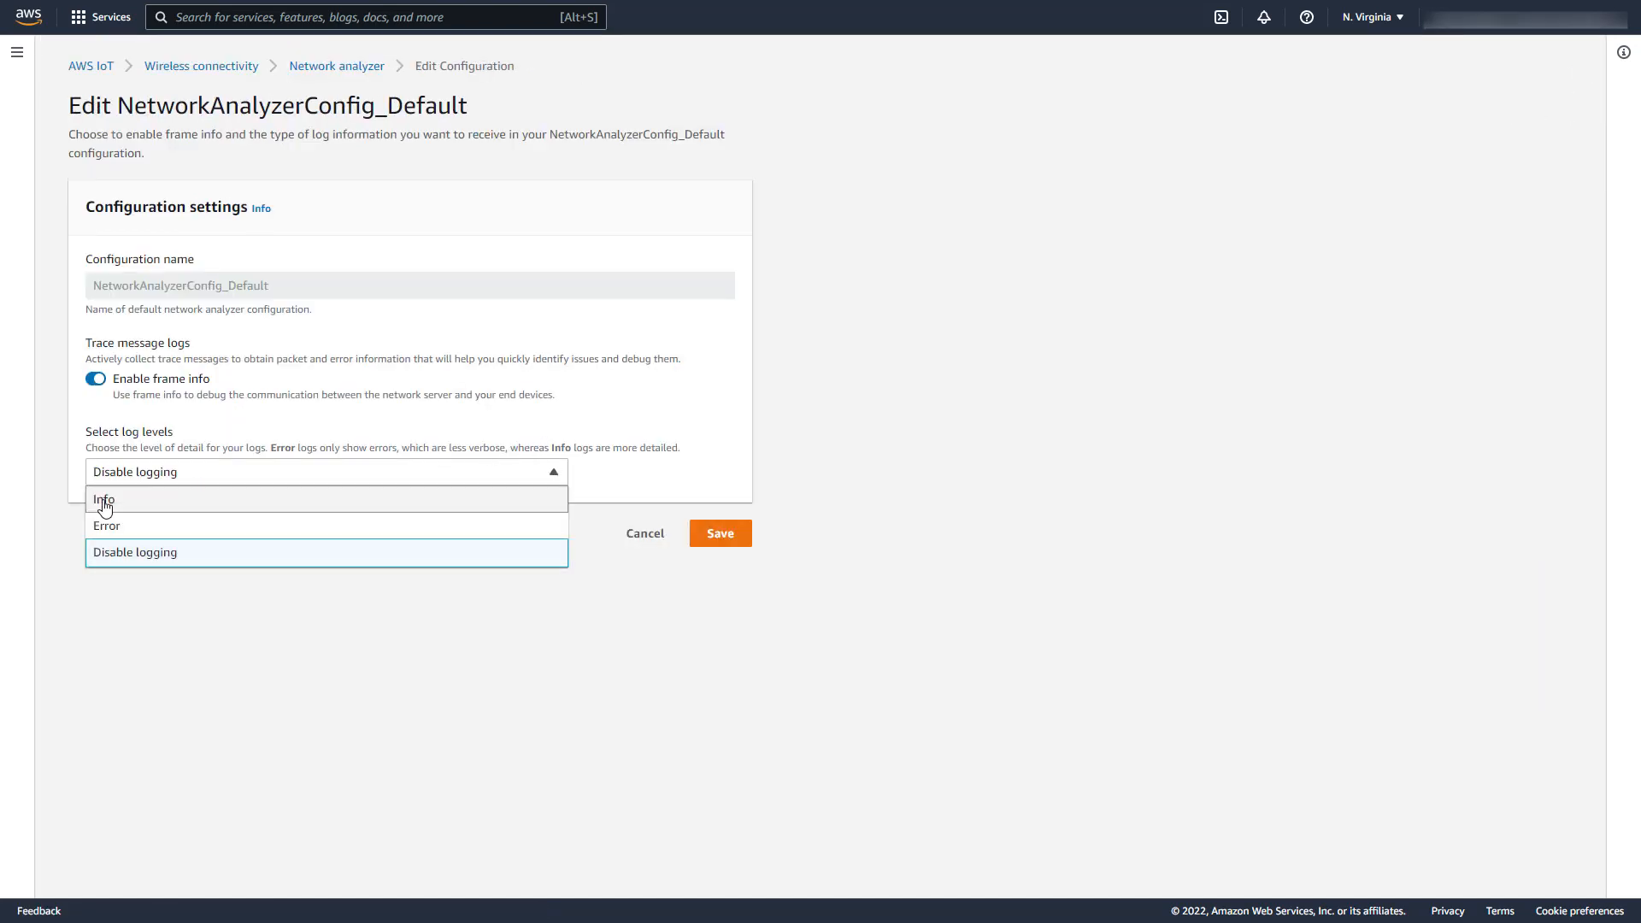
pyautogui.click(103, 501)
pyautogui.click(96, 379)
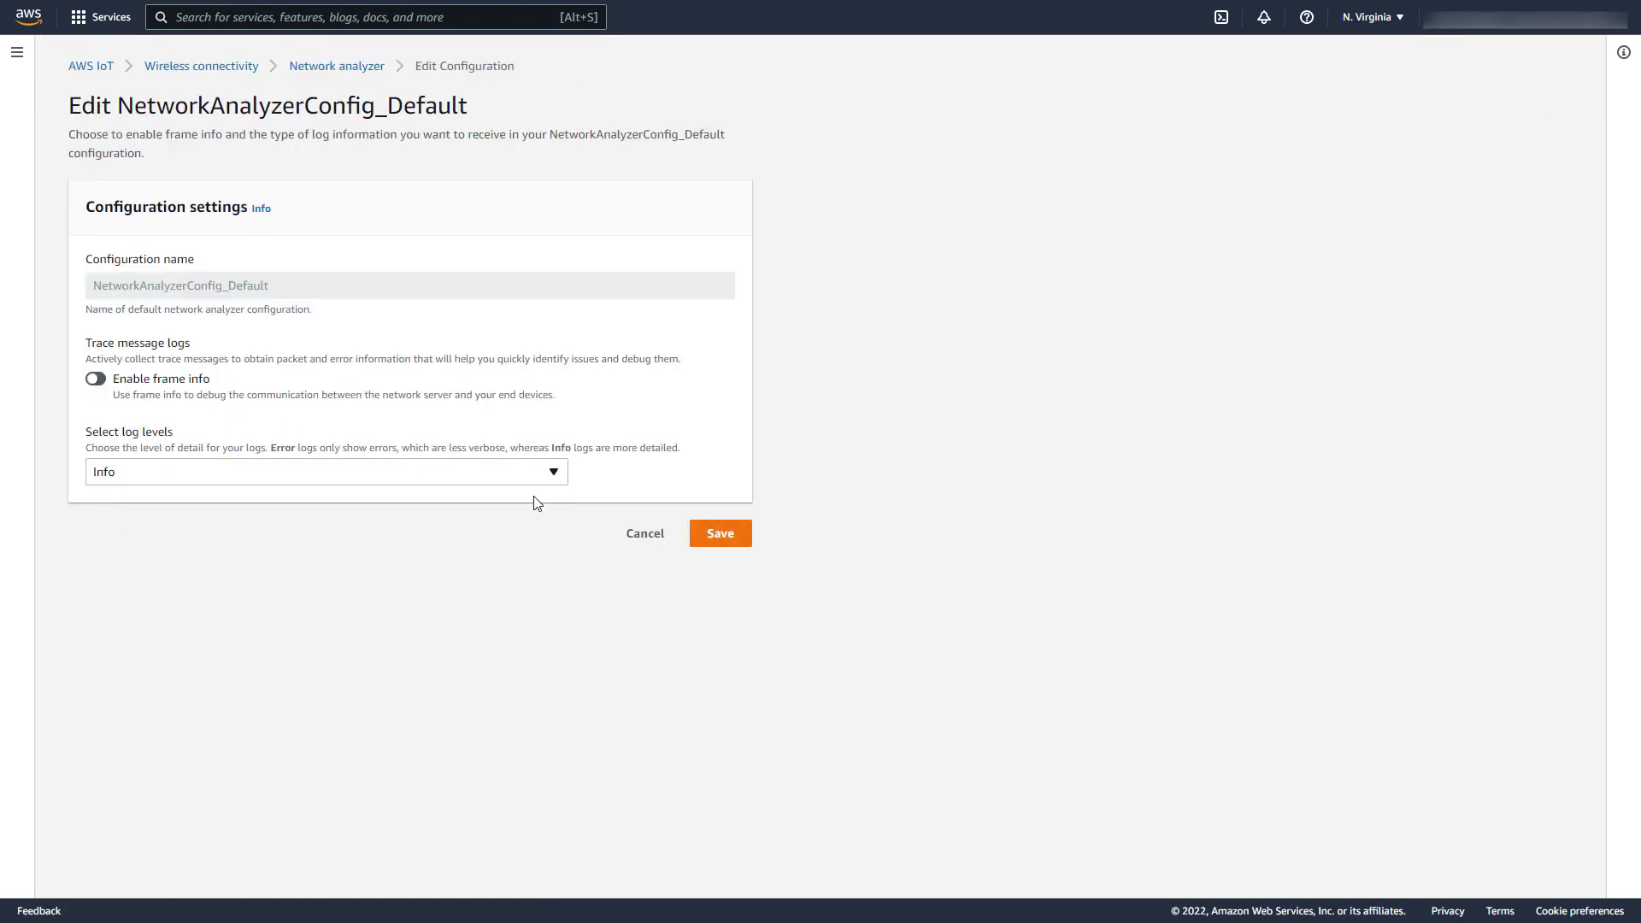
pyautogui.click(720, 534)
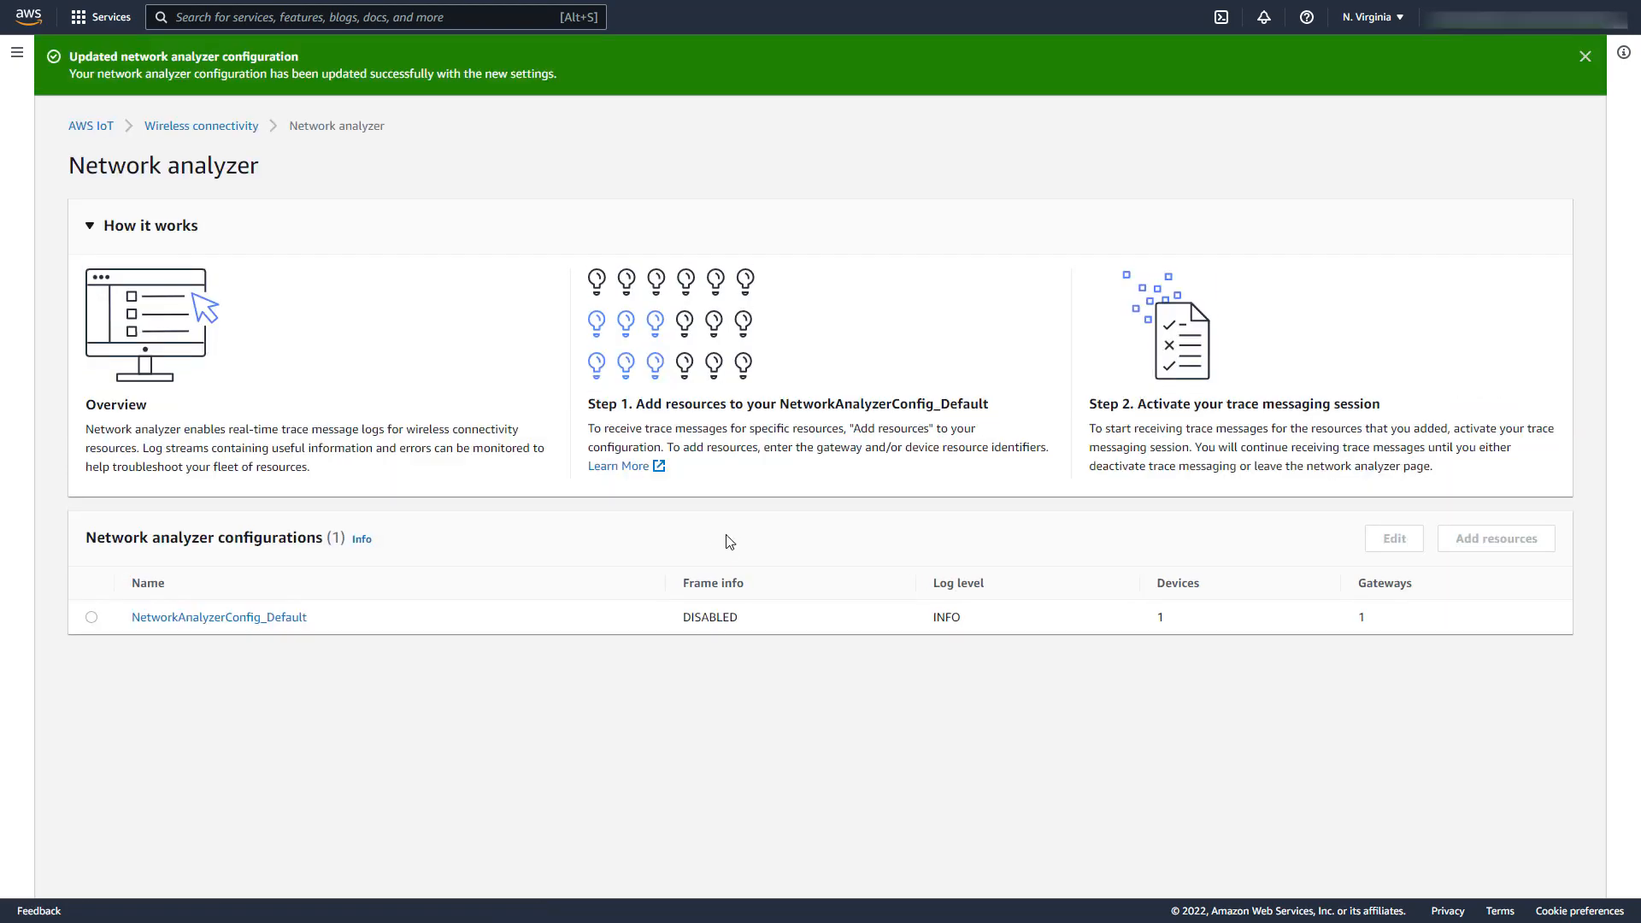
# Open NetworkAnalyzerConfig_Default and activate trace messaging with frame info disabled and log level Info
pyautogui.click(281, 616)
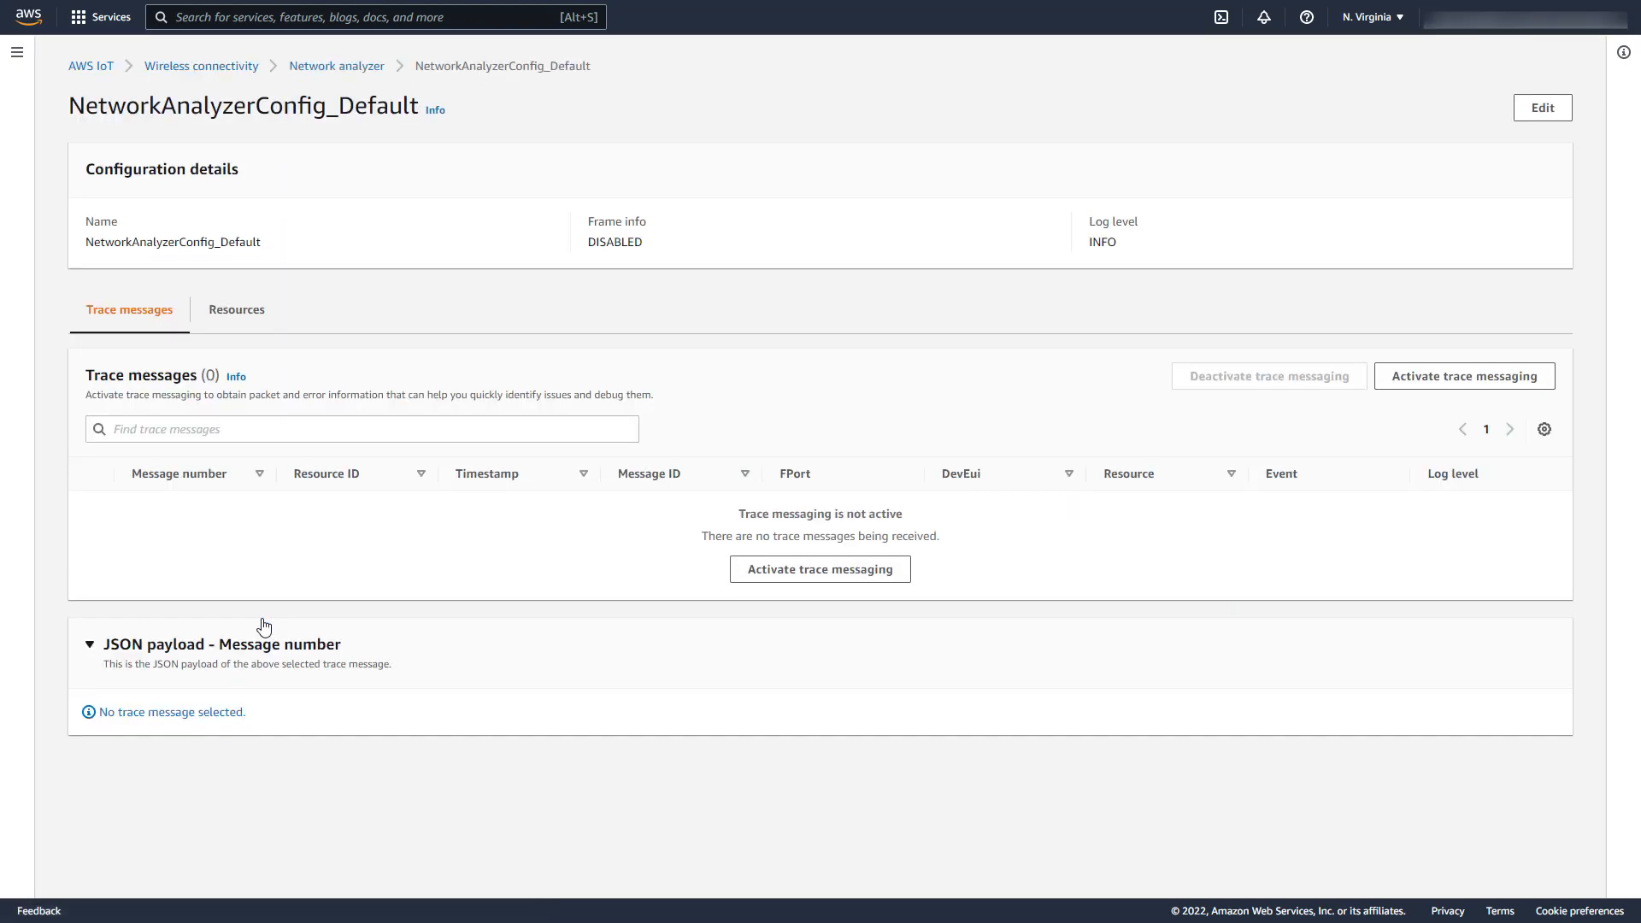
pyautogui.click(763, 576)
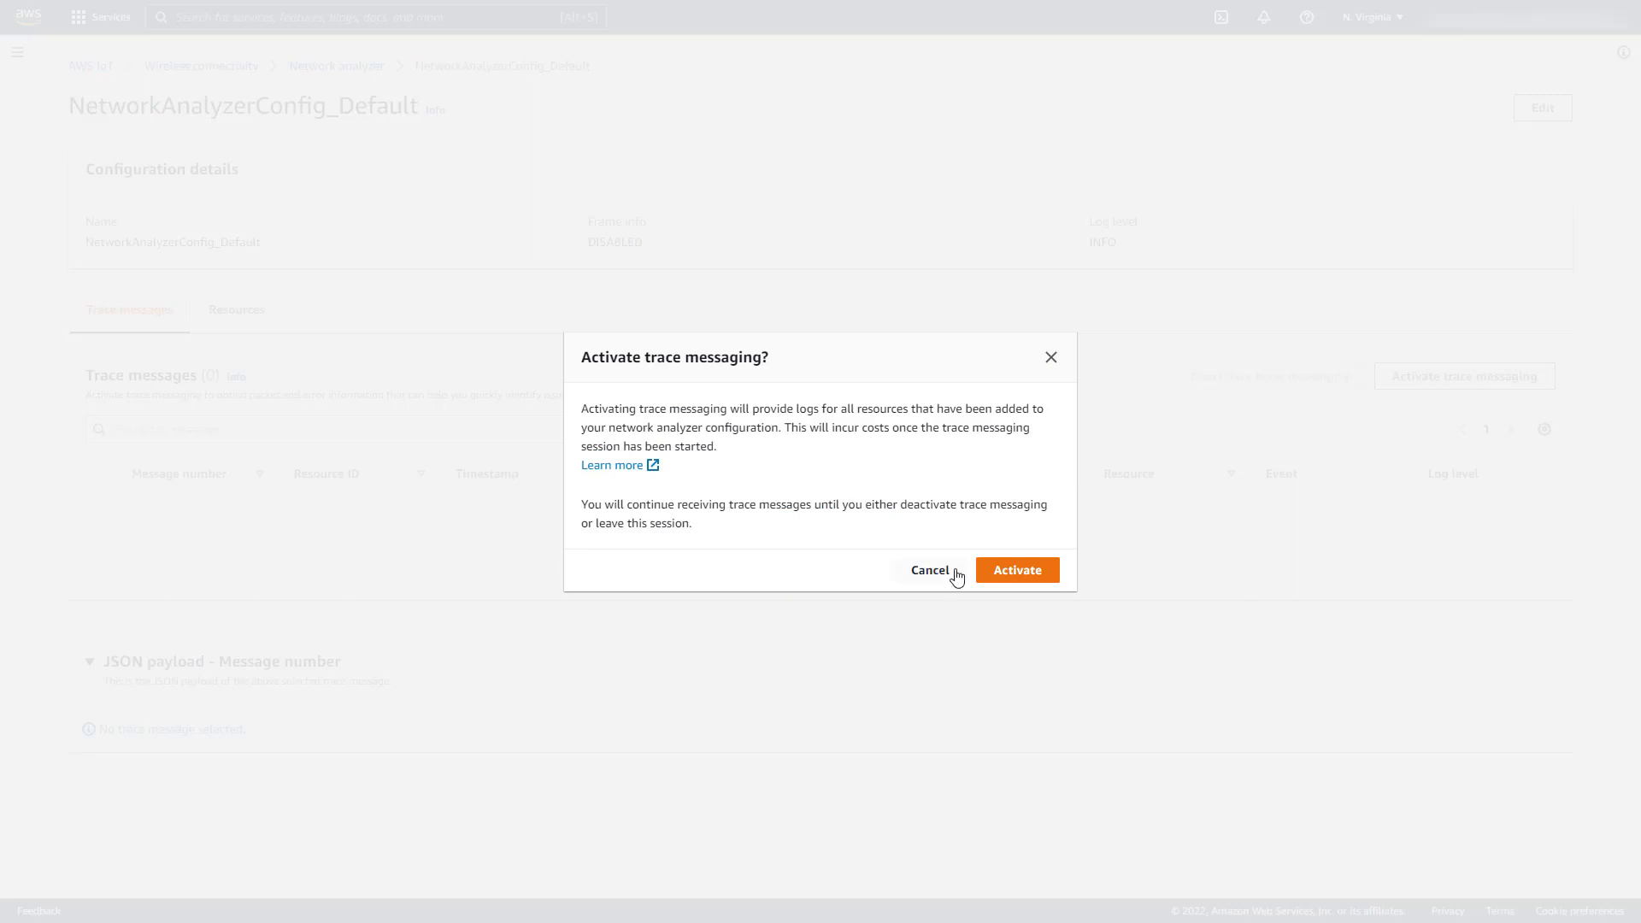
pyautogui.click(1019, 571)
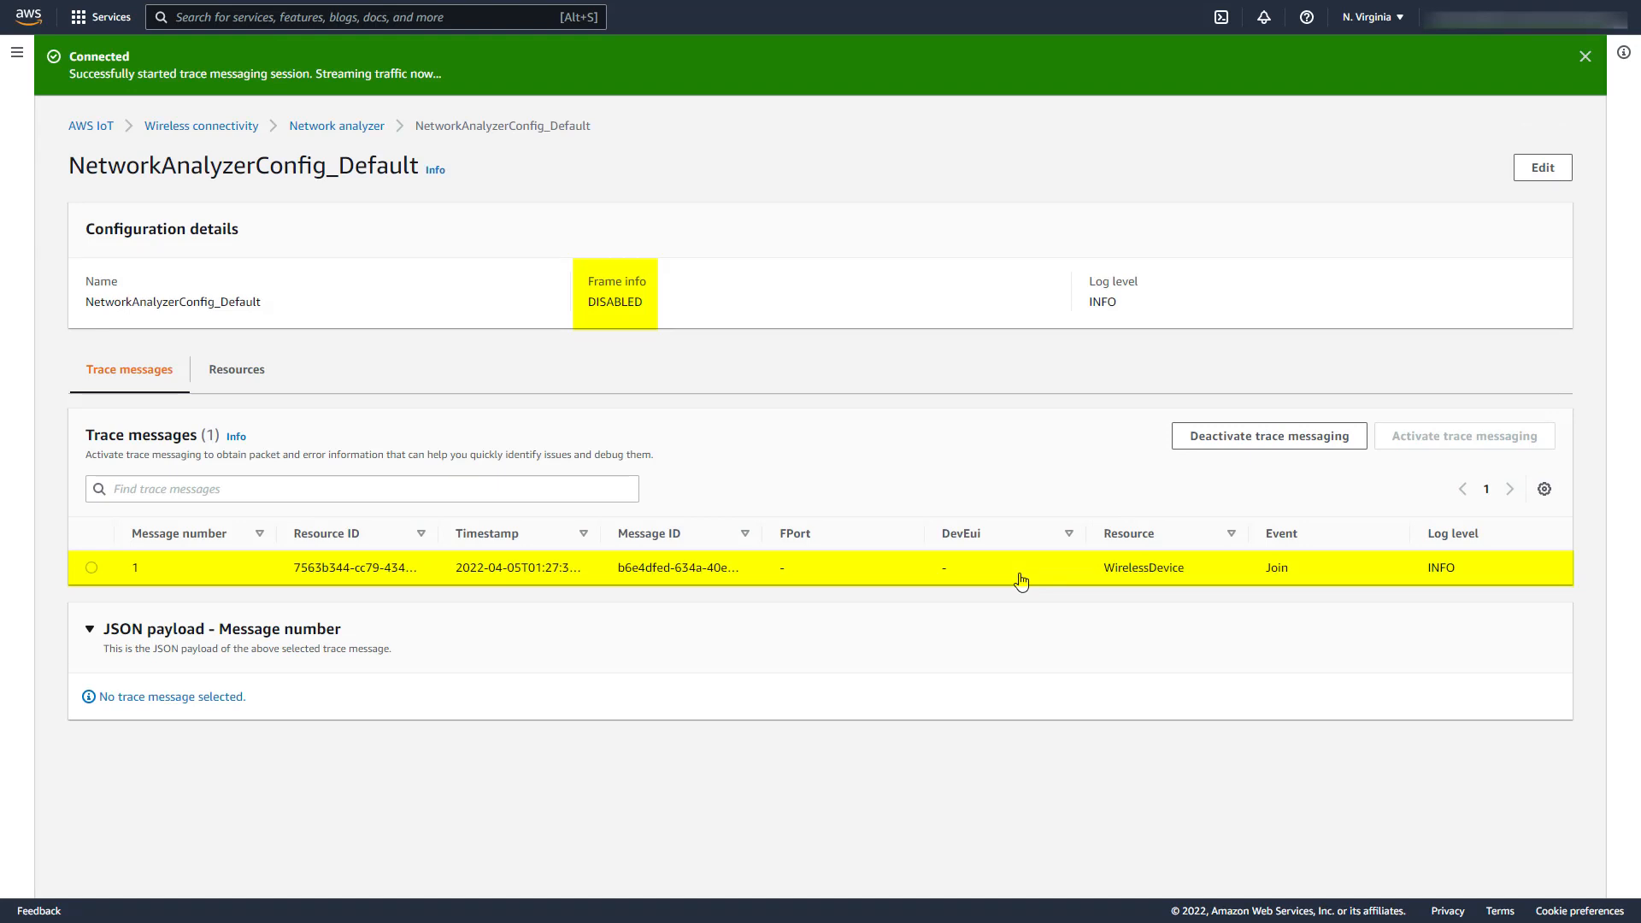
# Edit the configuration to turn frame info back on, keeping the Info log level, and save it
pyautogui.click(1541, 170)
pyautogui.click(97, 439)
pyautogui.click(750, 594)
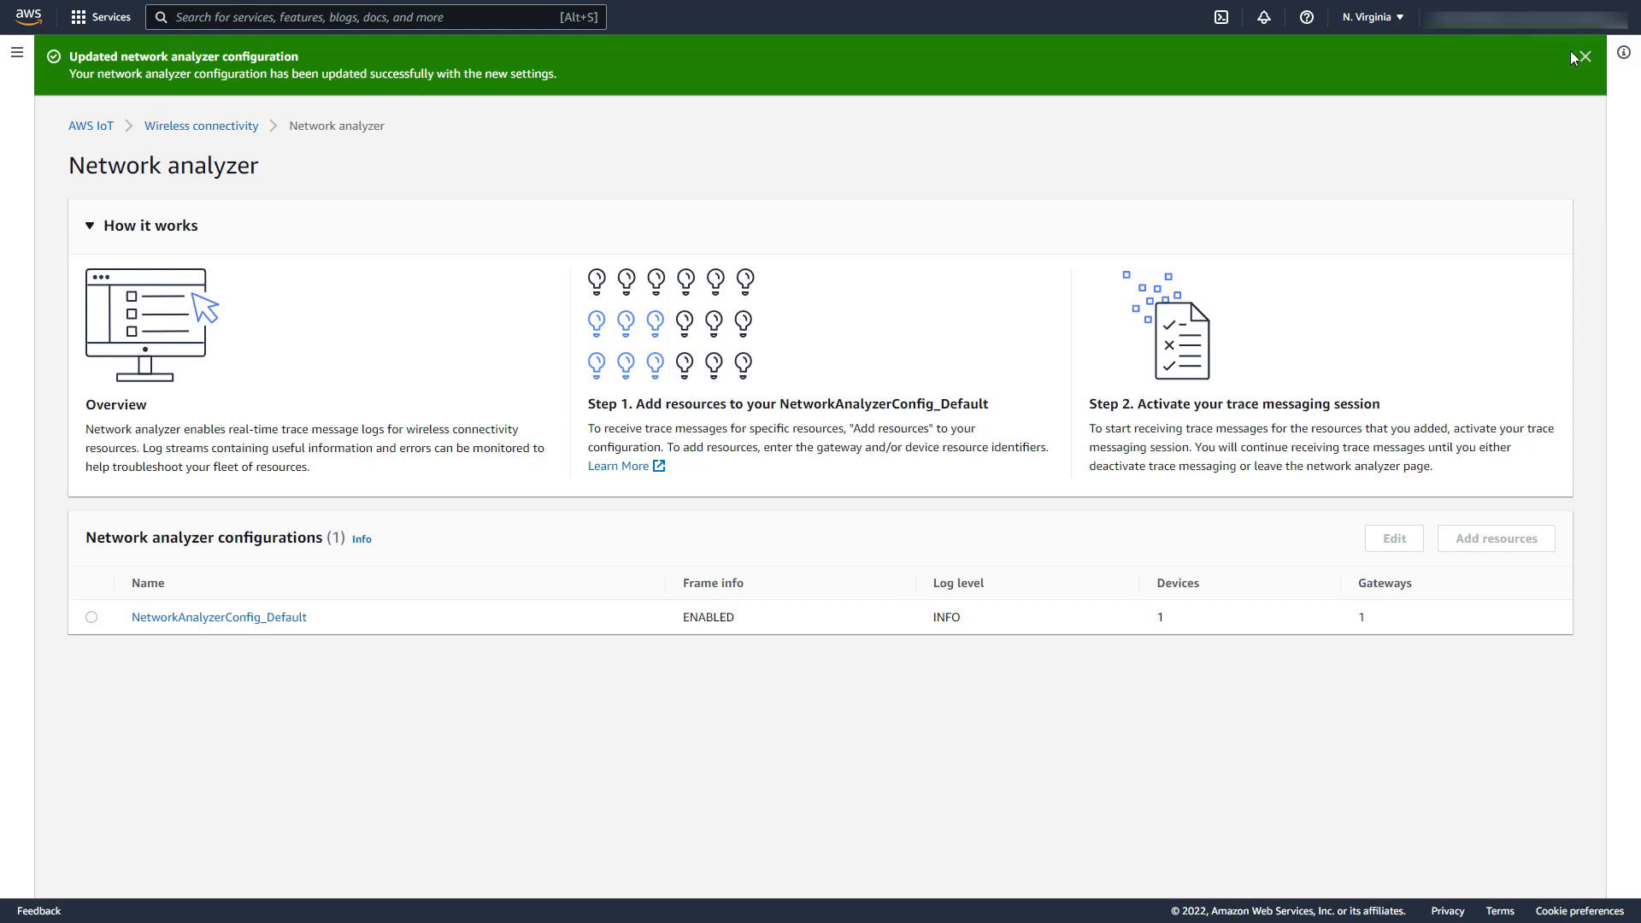
# Reopen NetworkAnalyzerConfig_Default and start a trace messaging session with frame info enabled
pyautogui.click(210, 617)
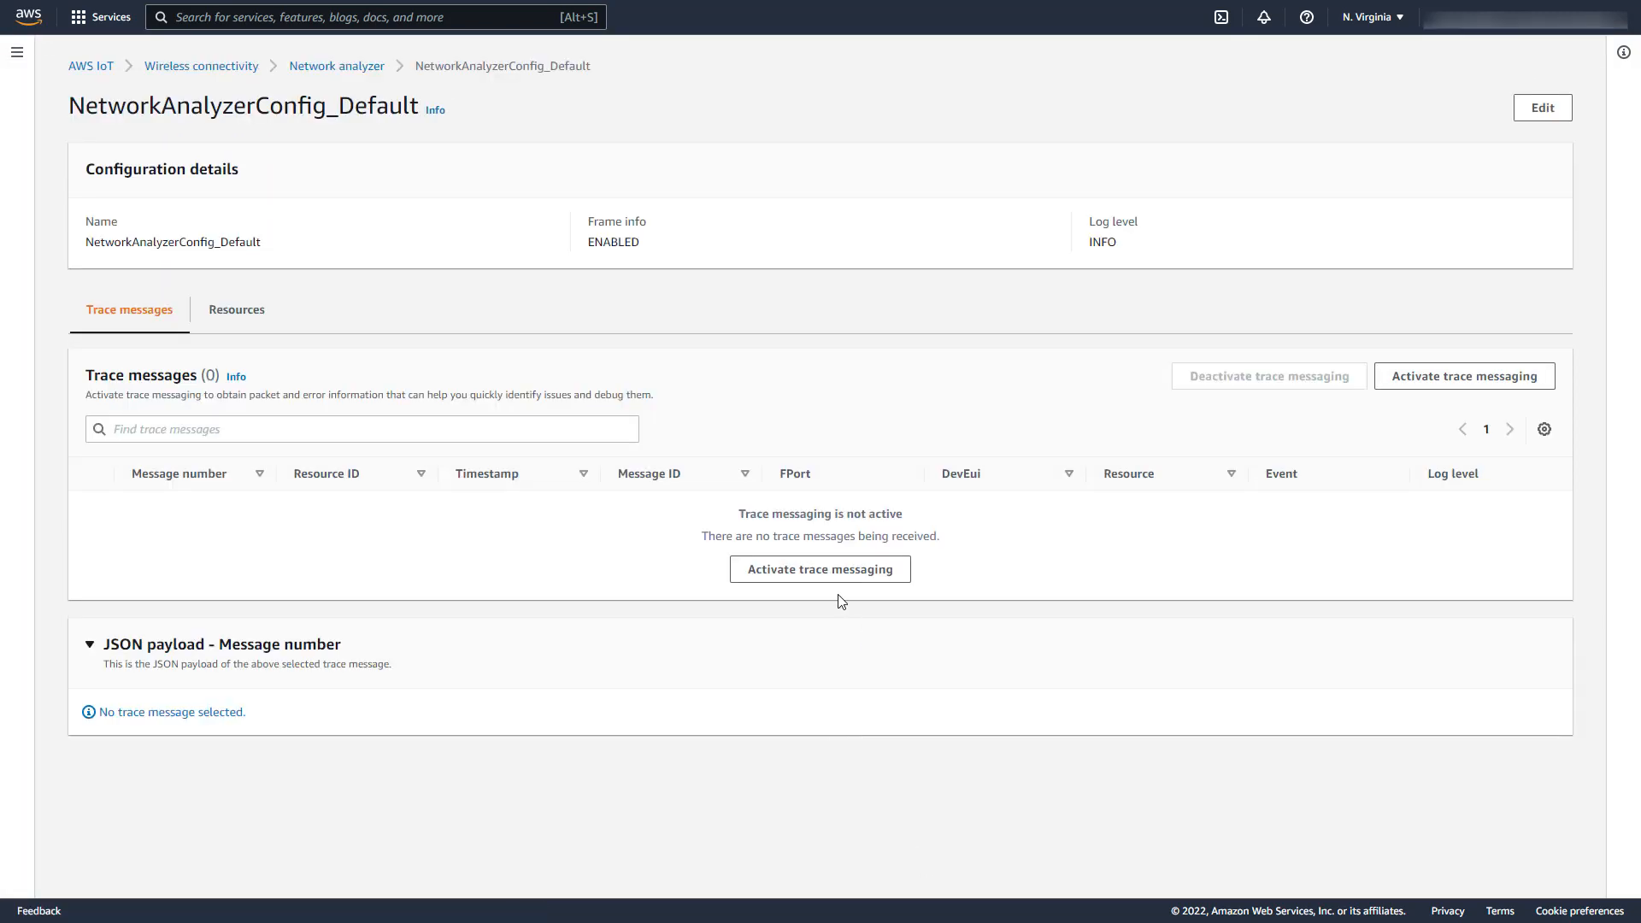
pyautogui.click(820, 569)
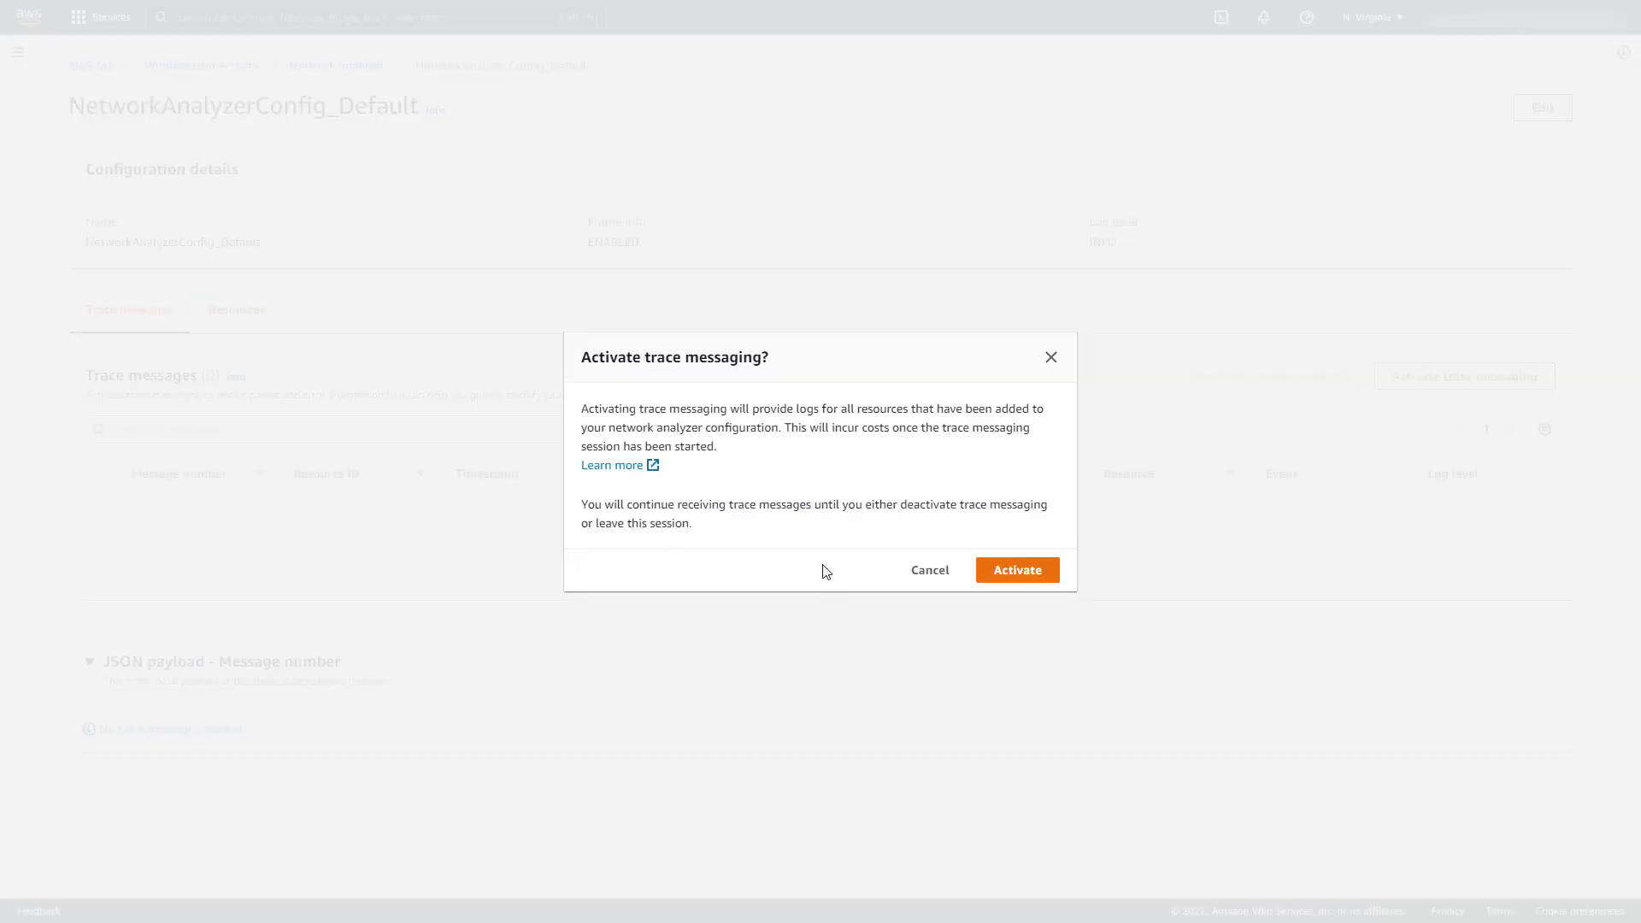
pyautogui.click(1023, 569)
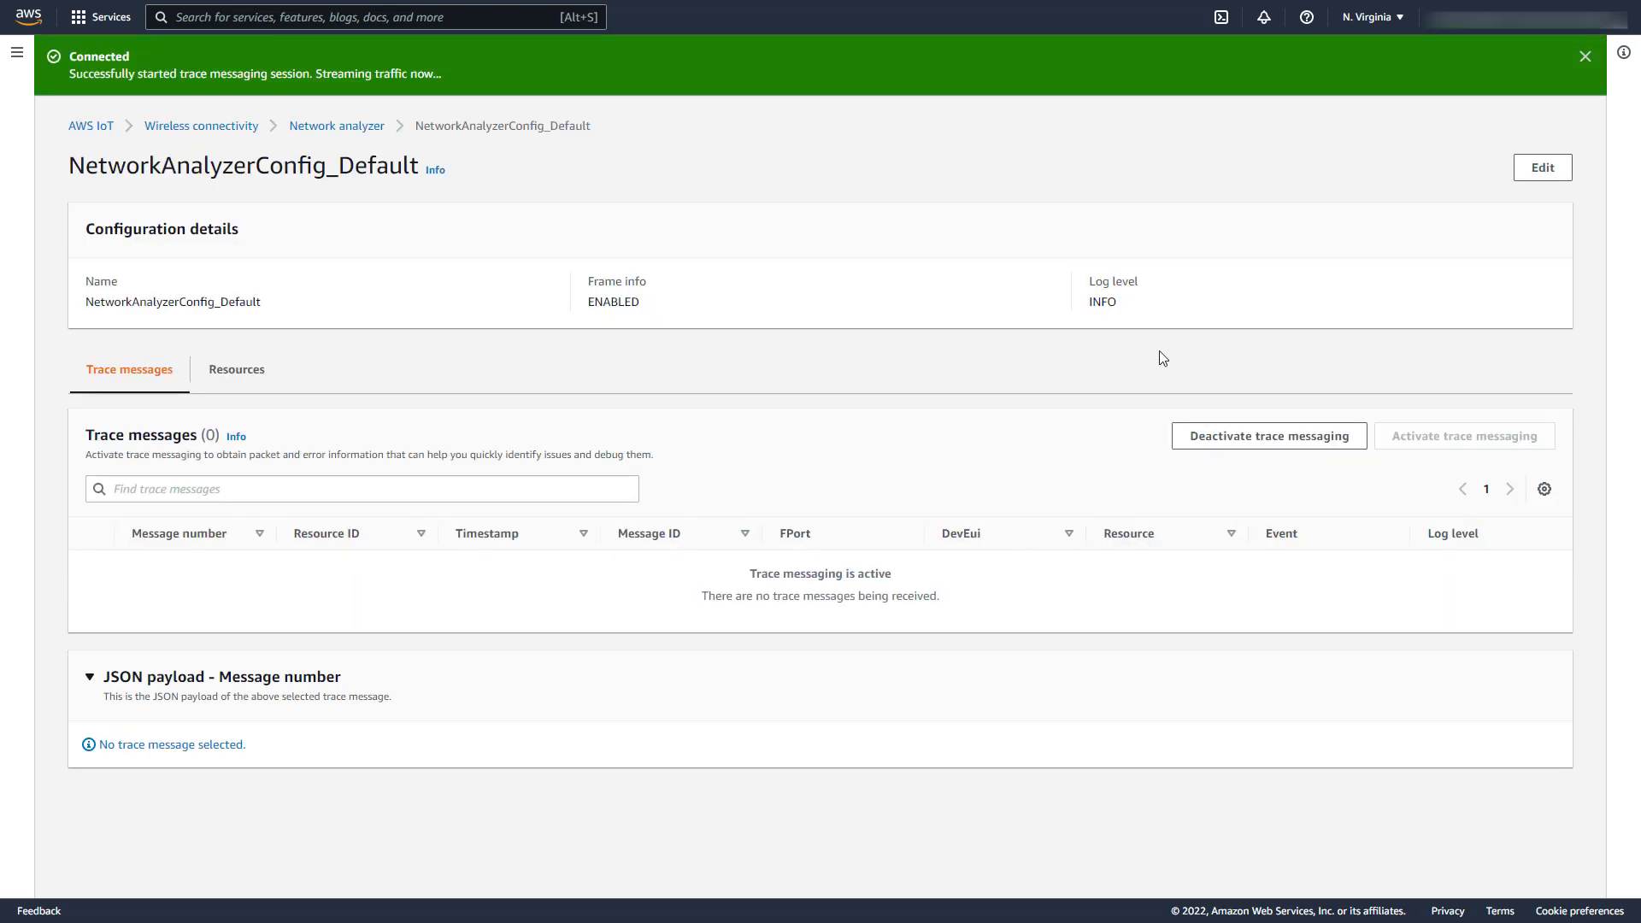
# Dismiss the connection notification and widen the Resource ID and Timestamp columns of the trace messages table
pyautogui.click(1588, 70)
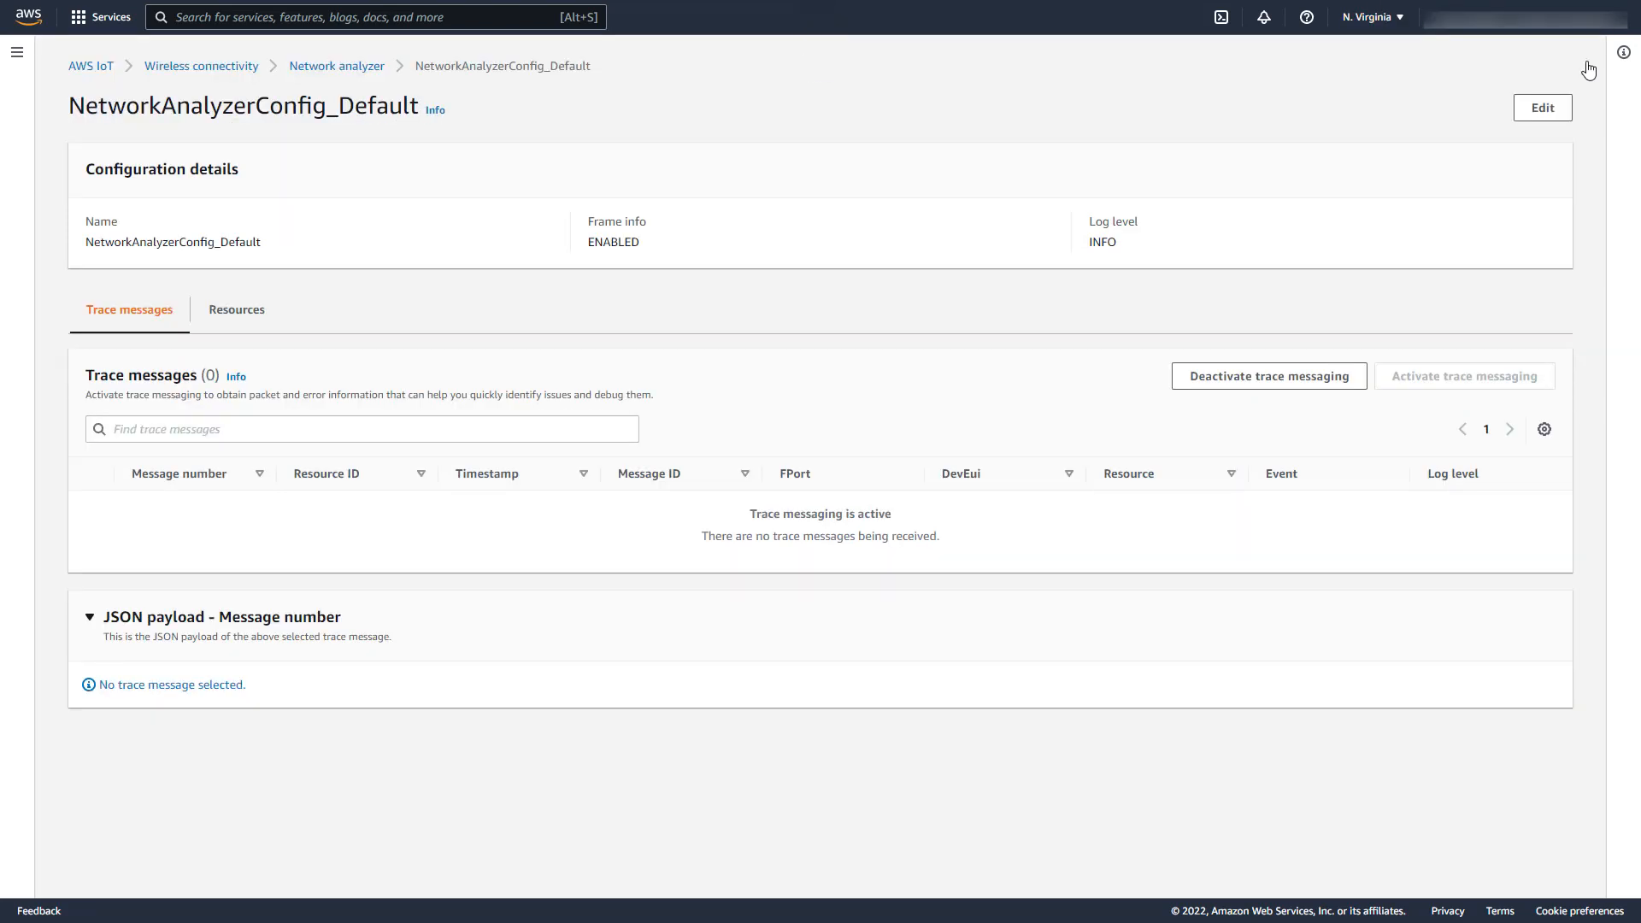
pyautogui.moveTo(436, 474); pyautogui.dragTo(561, 475)
pyautogui.moveTo(725, 474); pyautogui.dragTo(771, 482)
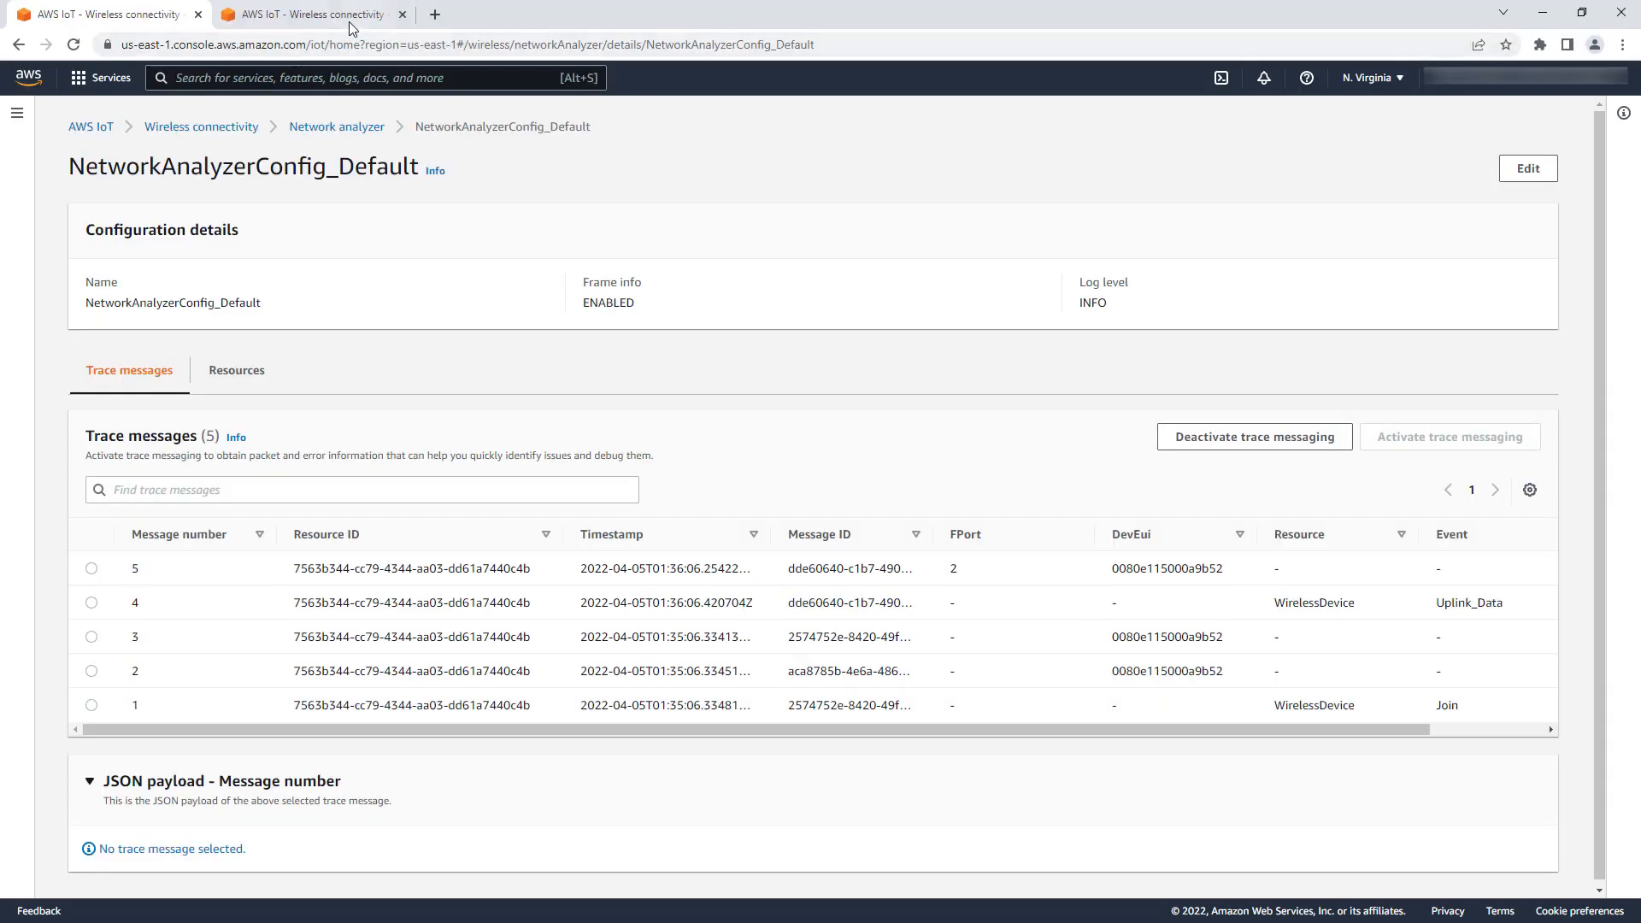
# Switch to the browser tab listing the LoRaWAN devices and open st-nucleo-wl55jc1-alpha at its downlink message queue
pyautogui.click(346, 18)
pyautogui.click(469, 439)
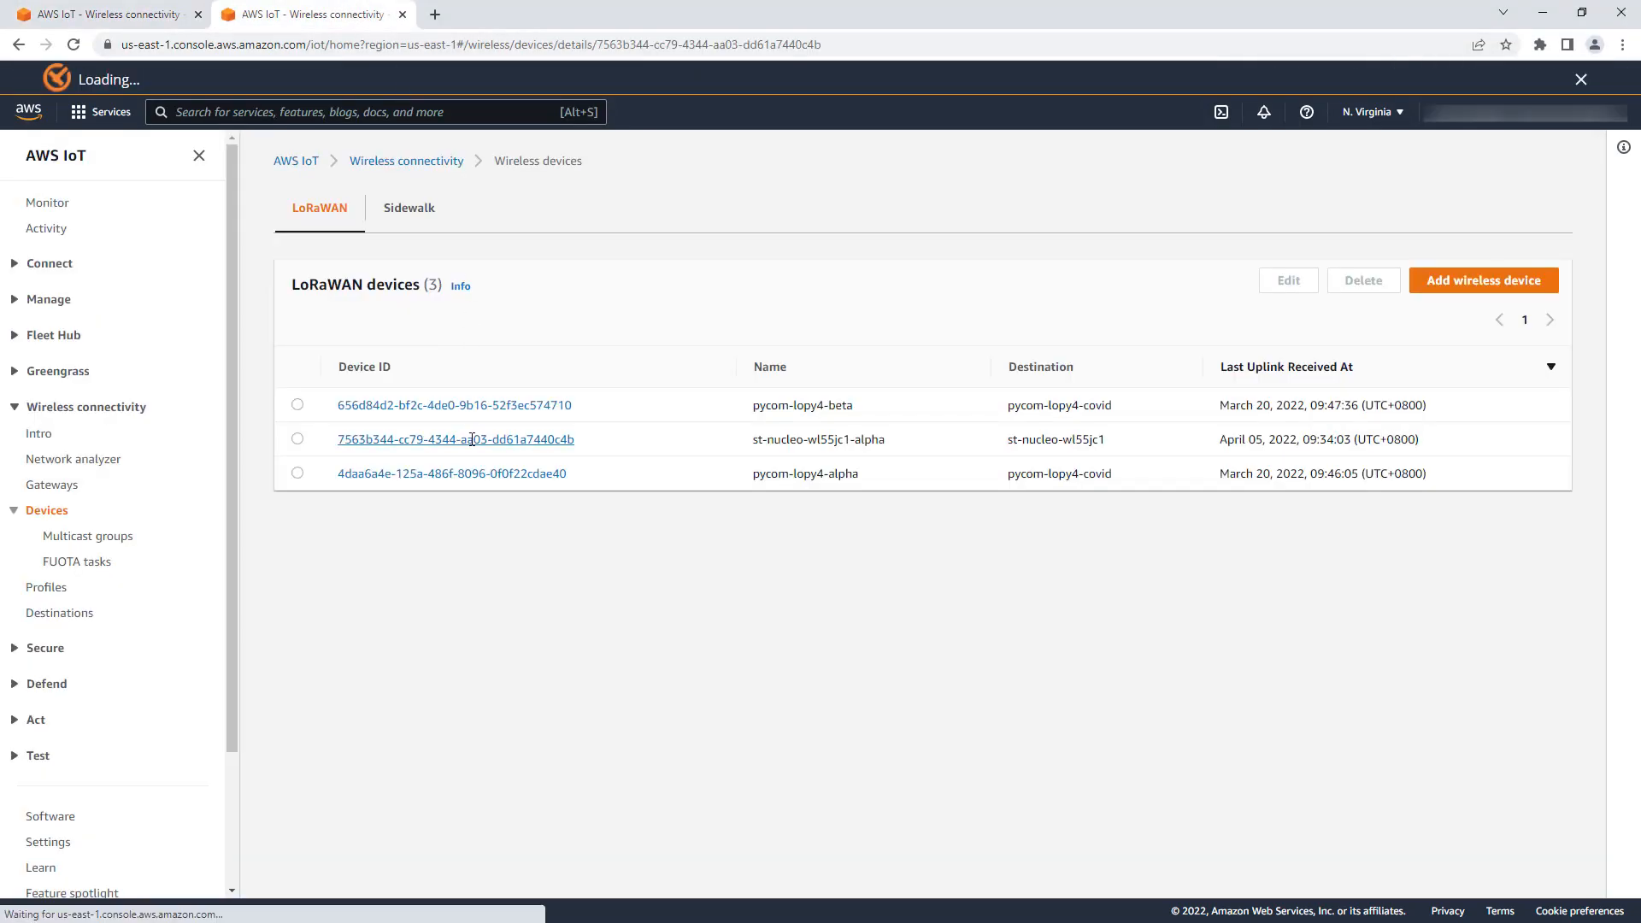
pyautogui.scroll(-4, 659, 545)
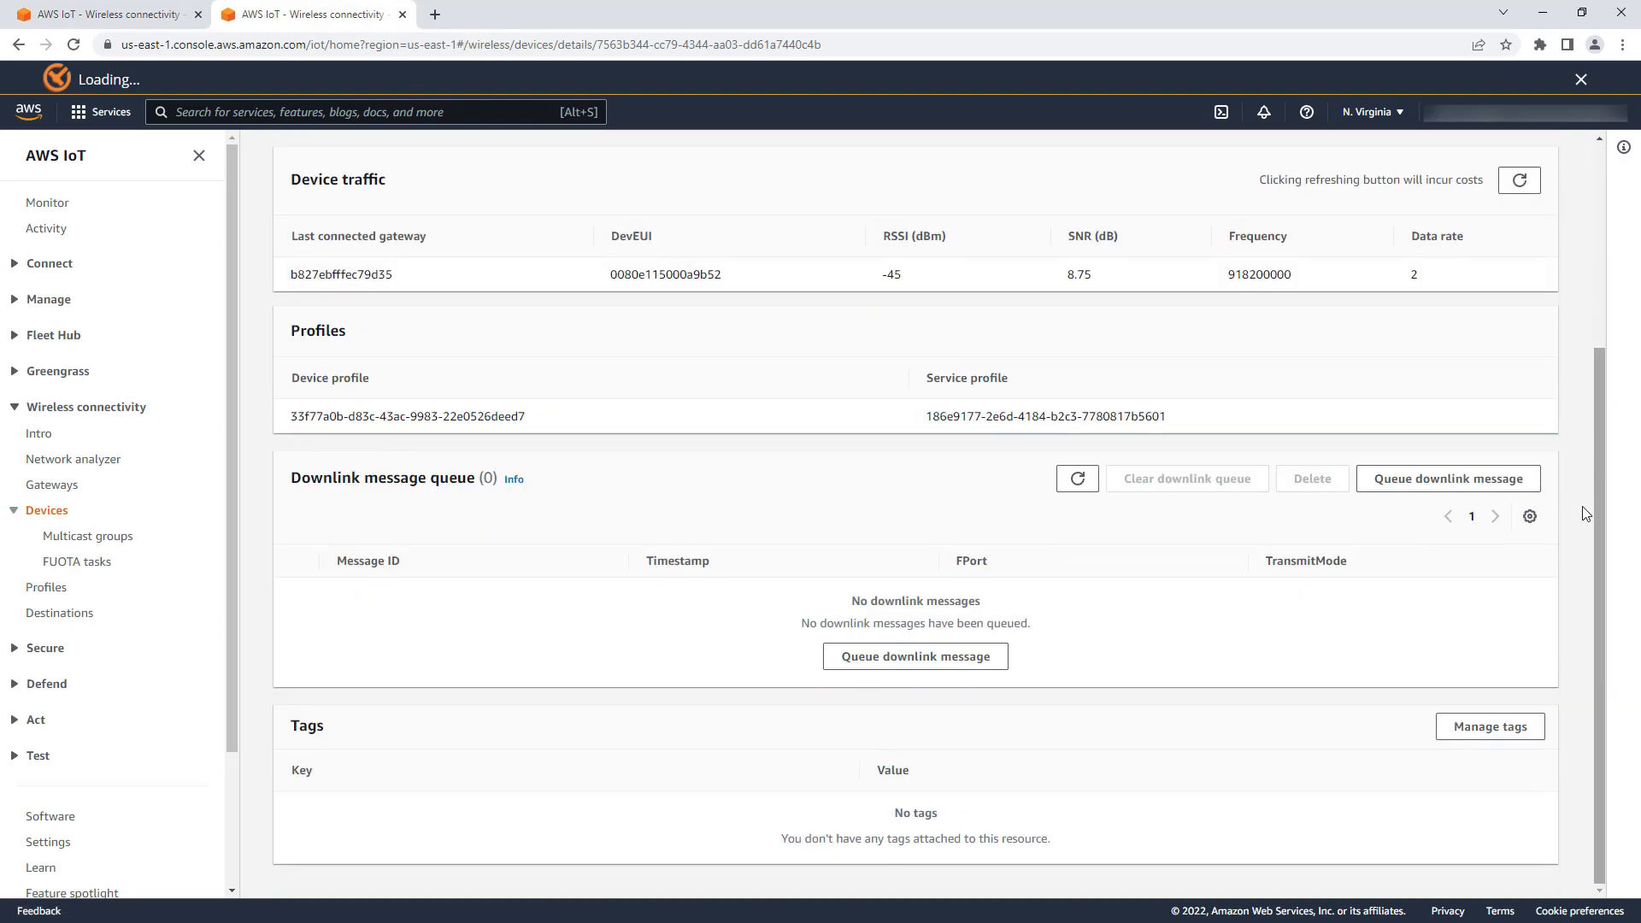
# Queue a downlink message for the device with FPort 2, payload AQ== and acknowledge mode enabled
pyautogui.click(1524, 480)
pyautogui.click(199, 369)
pyautogui.write('2')
pyautogui.click(164, 443)
pyautogui.write('AQ==')
pyautogui.click(91, 481)
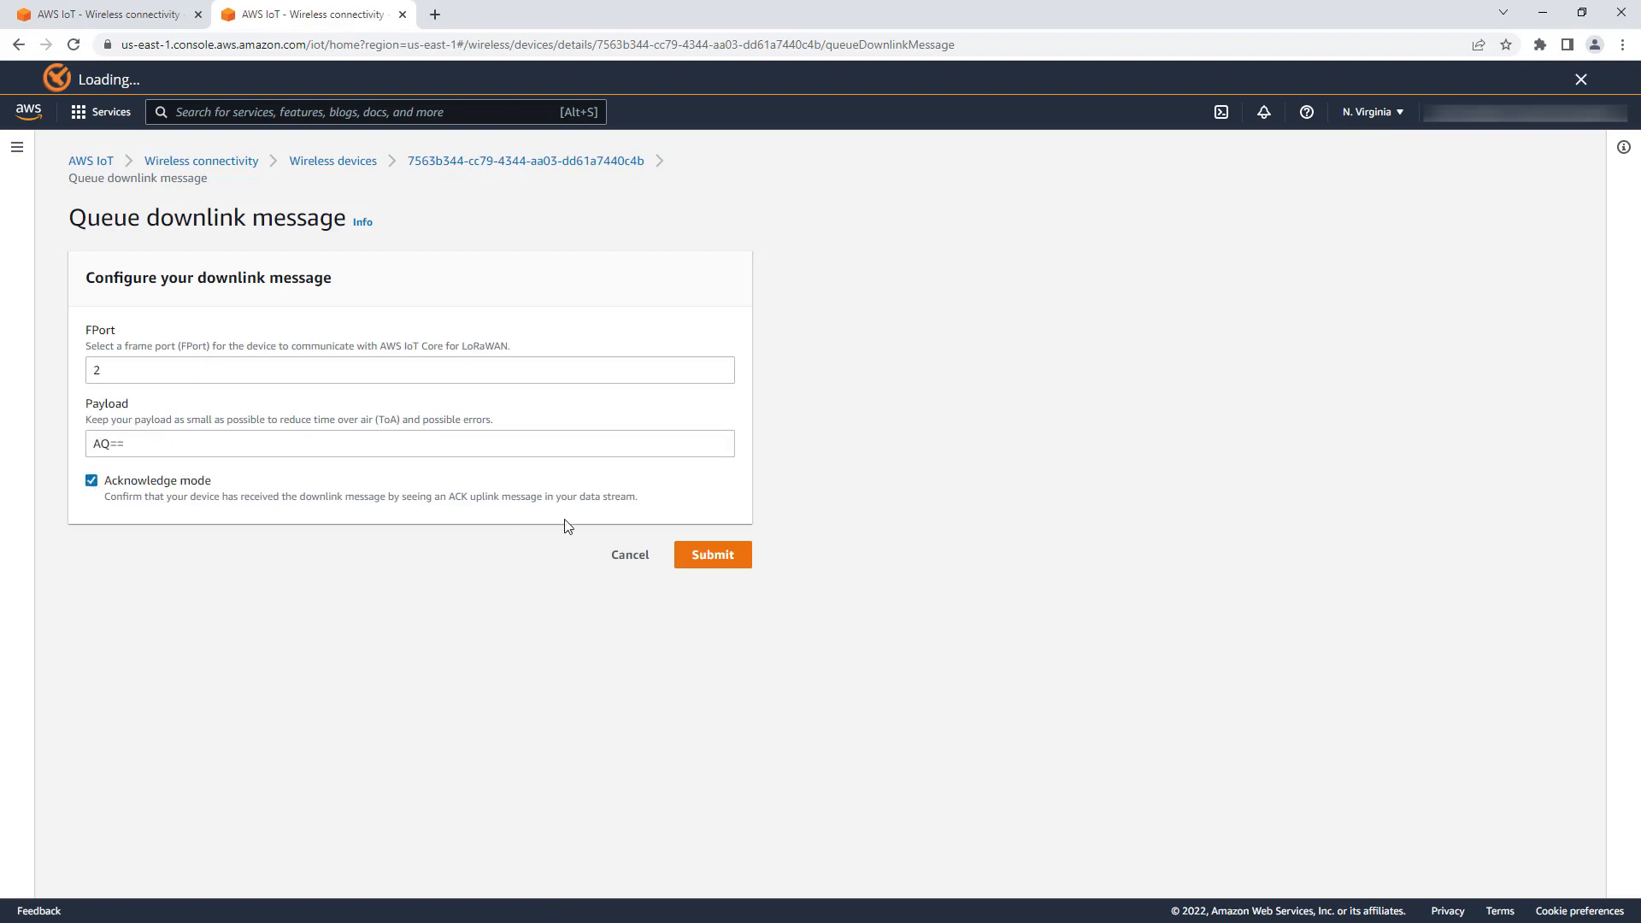
pyautogui.click(704, 556)
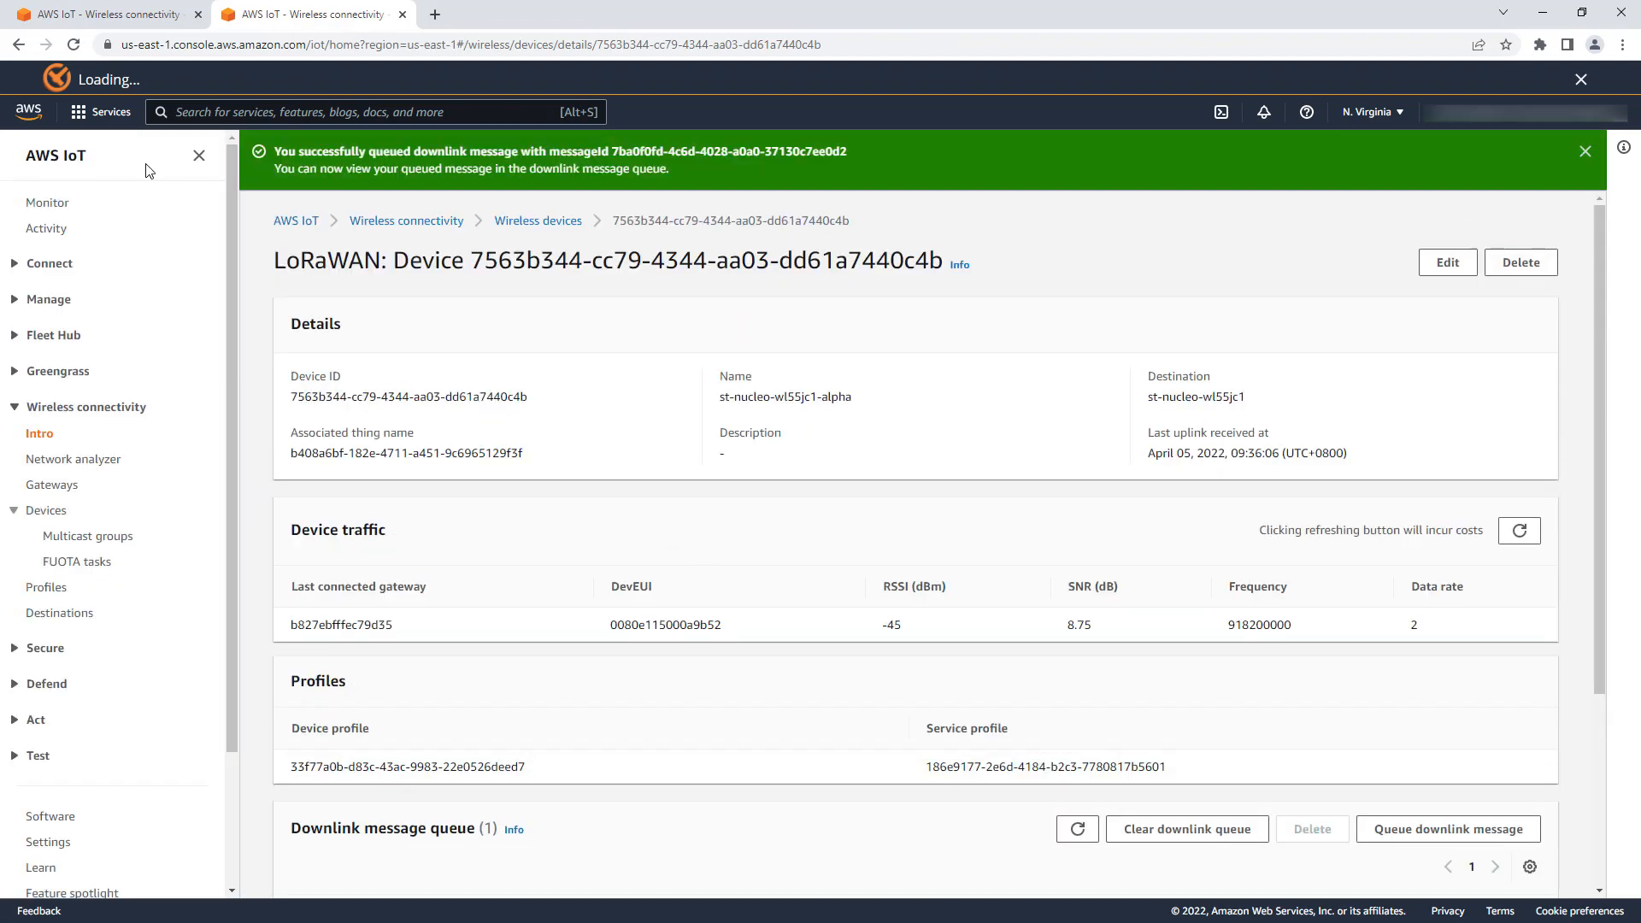
# Return to the network analyzer in full screen and examine the JSON payload of trace message 6, an Uplink_Data event
pyautogui.click(50, 28)
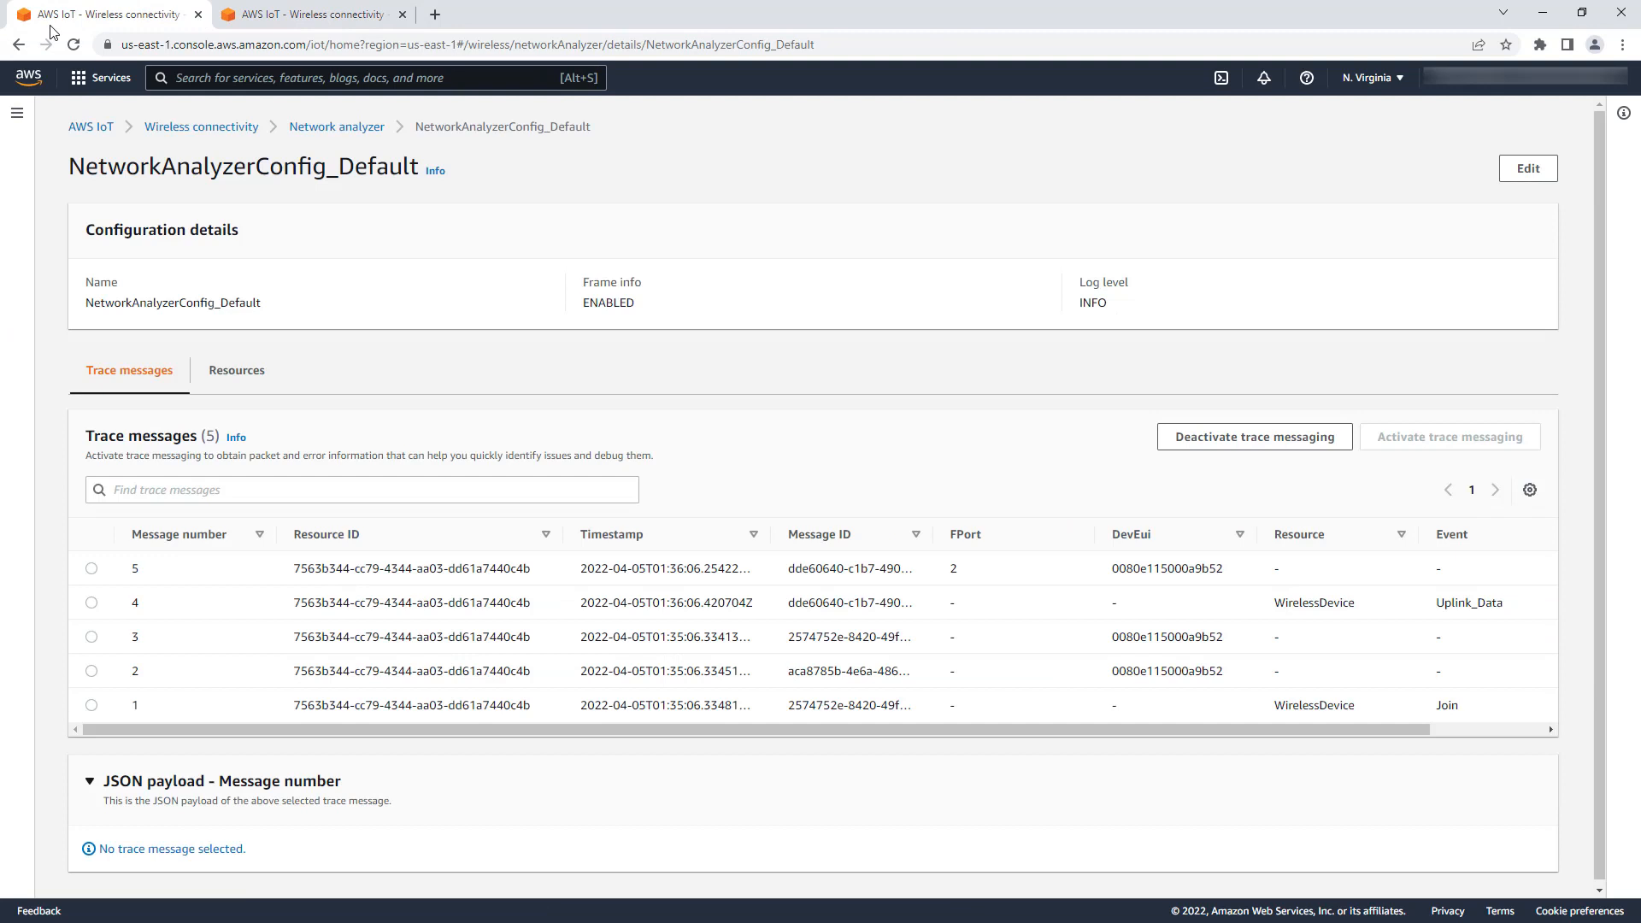
pyautogui.press('F11')
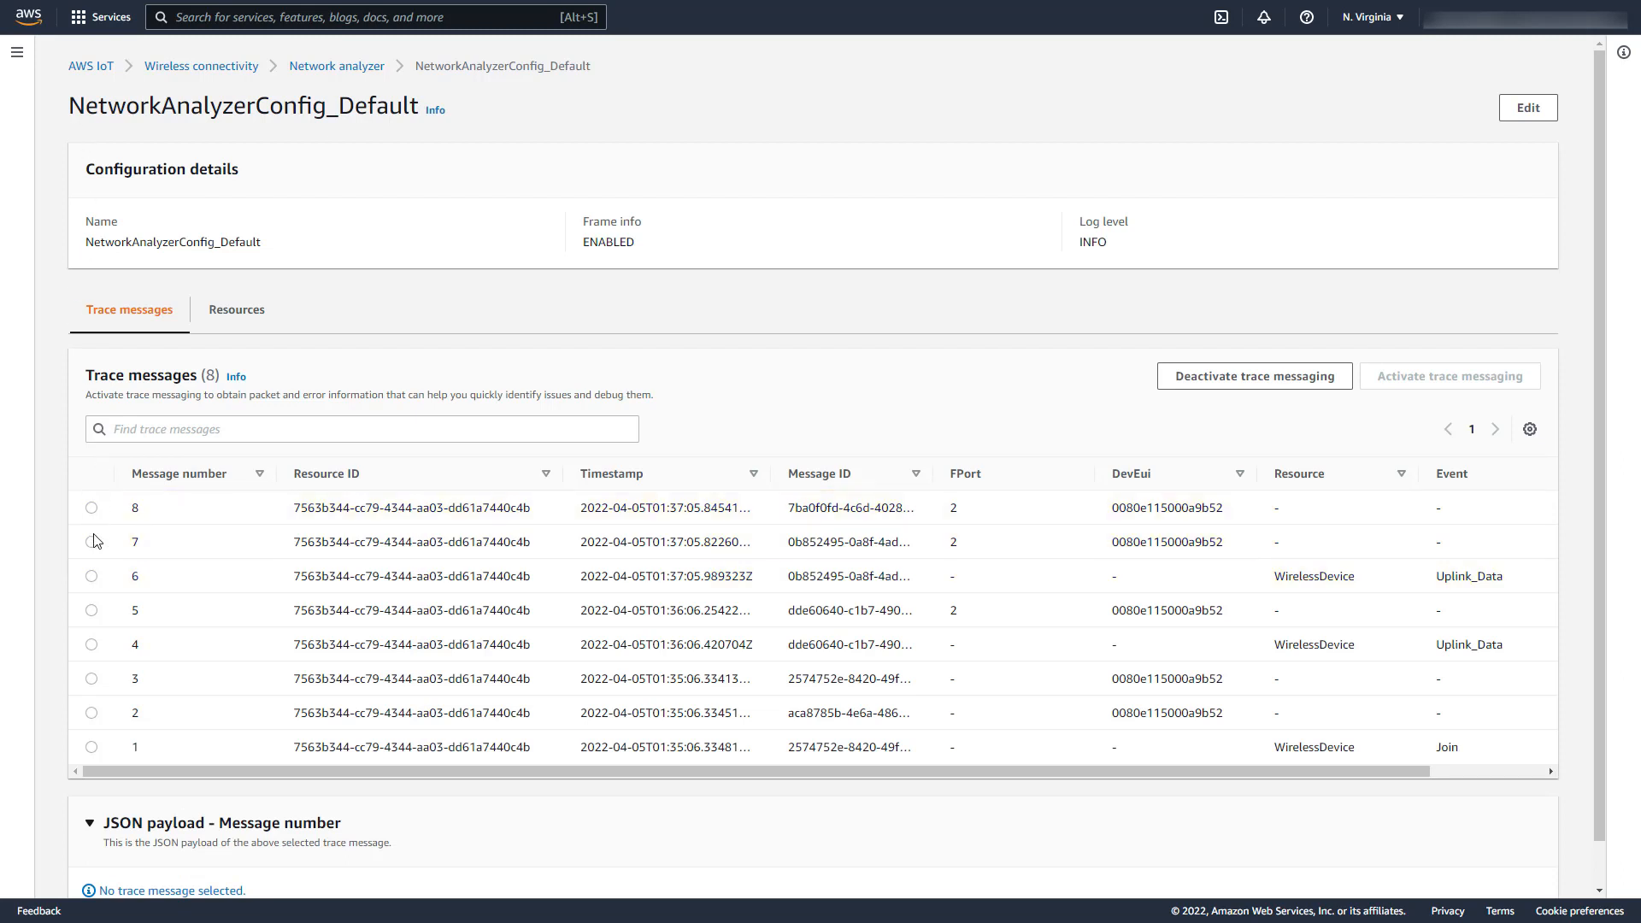
pyautogui.click(91, 576)
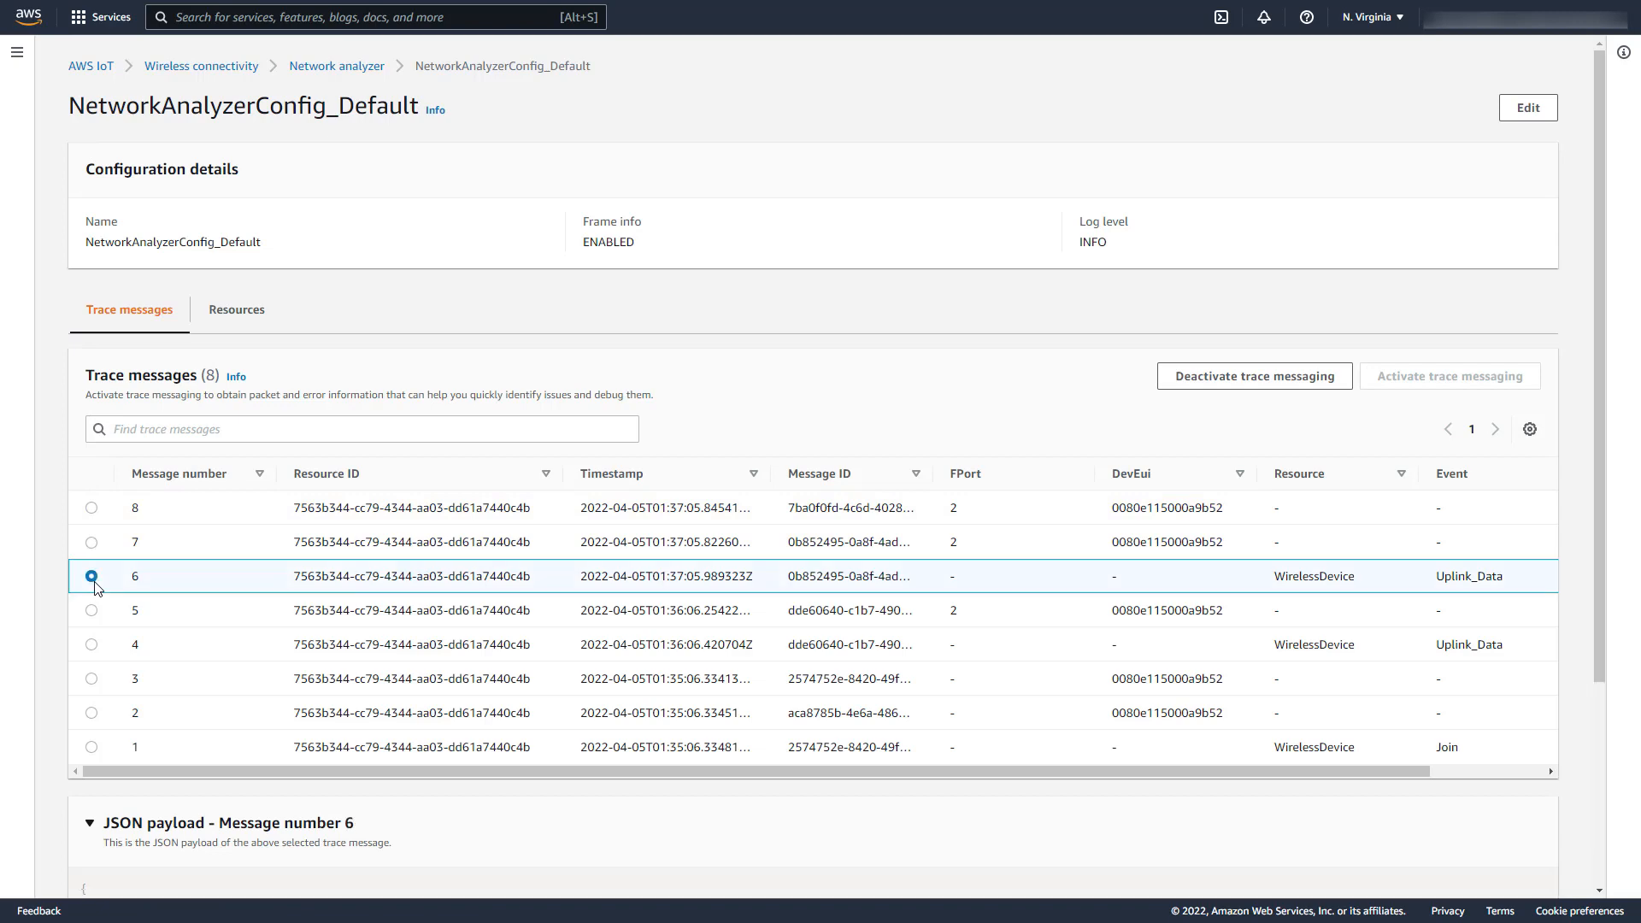
pyautogui.scroll(-3, 96, 586)
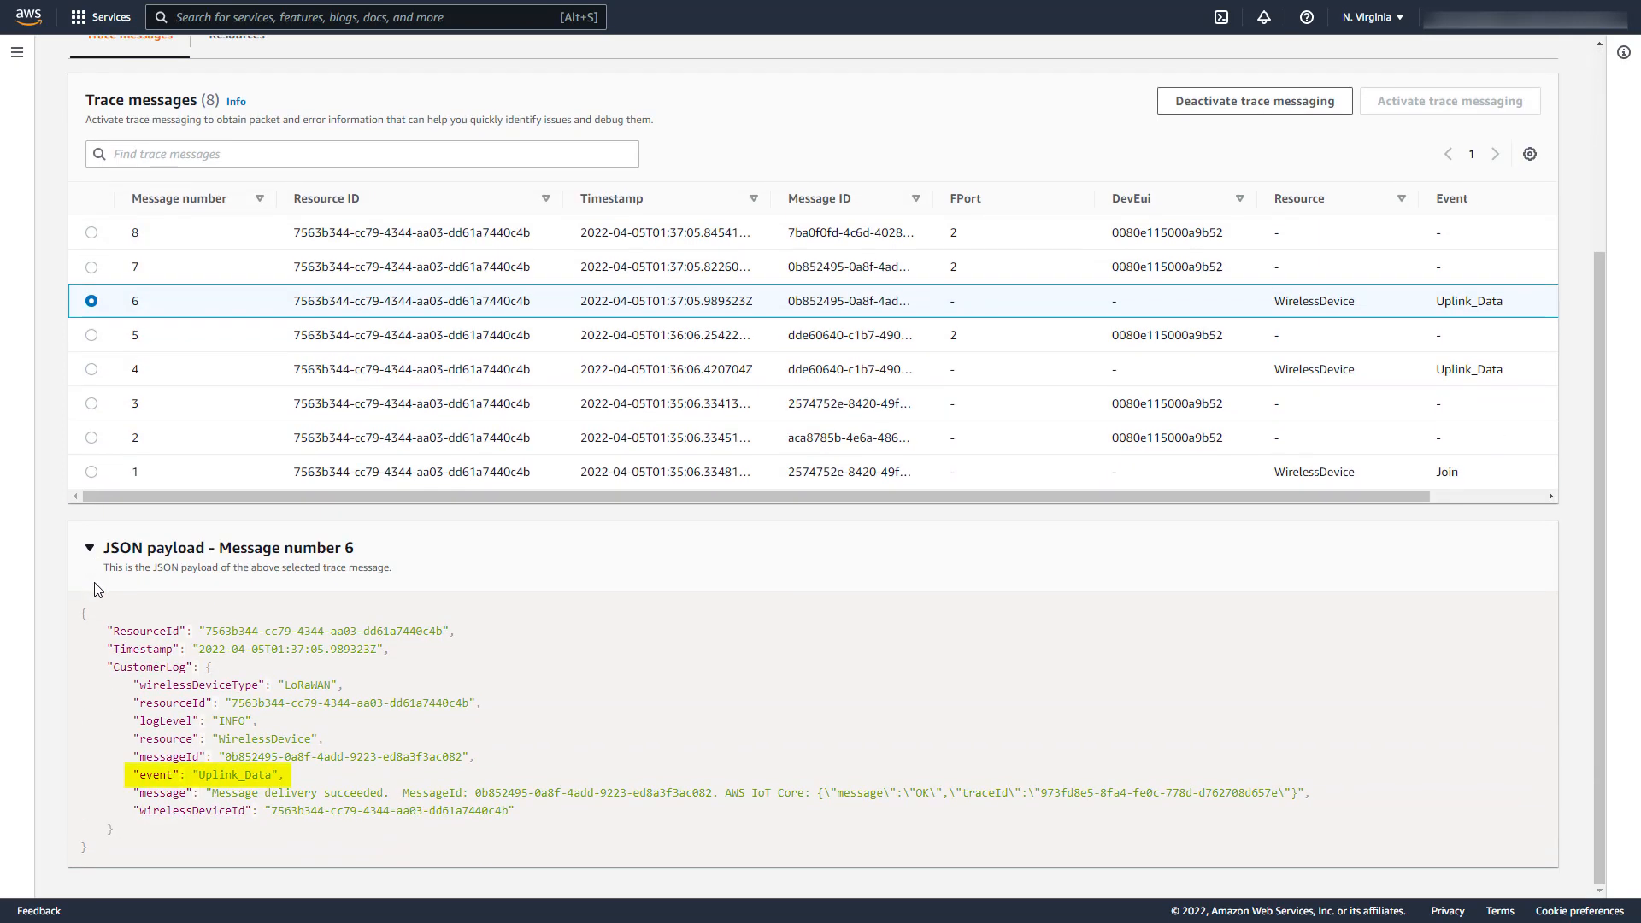
# Examine the JSON payload of trace message 7, including its LoRaWAN frame details and wireless metadata
pyautogui.click(92, 267)
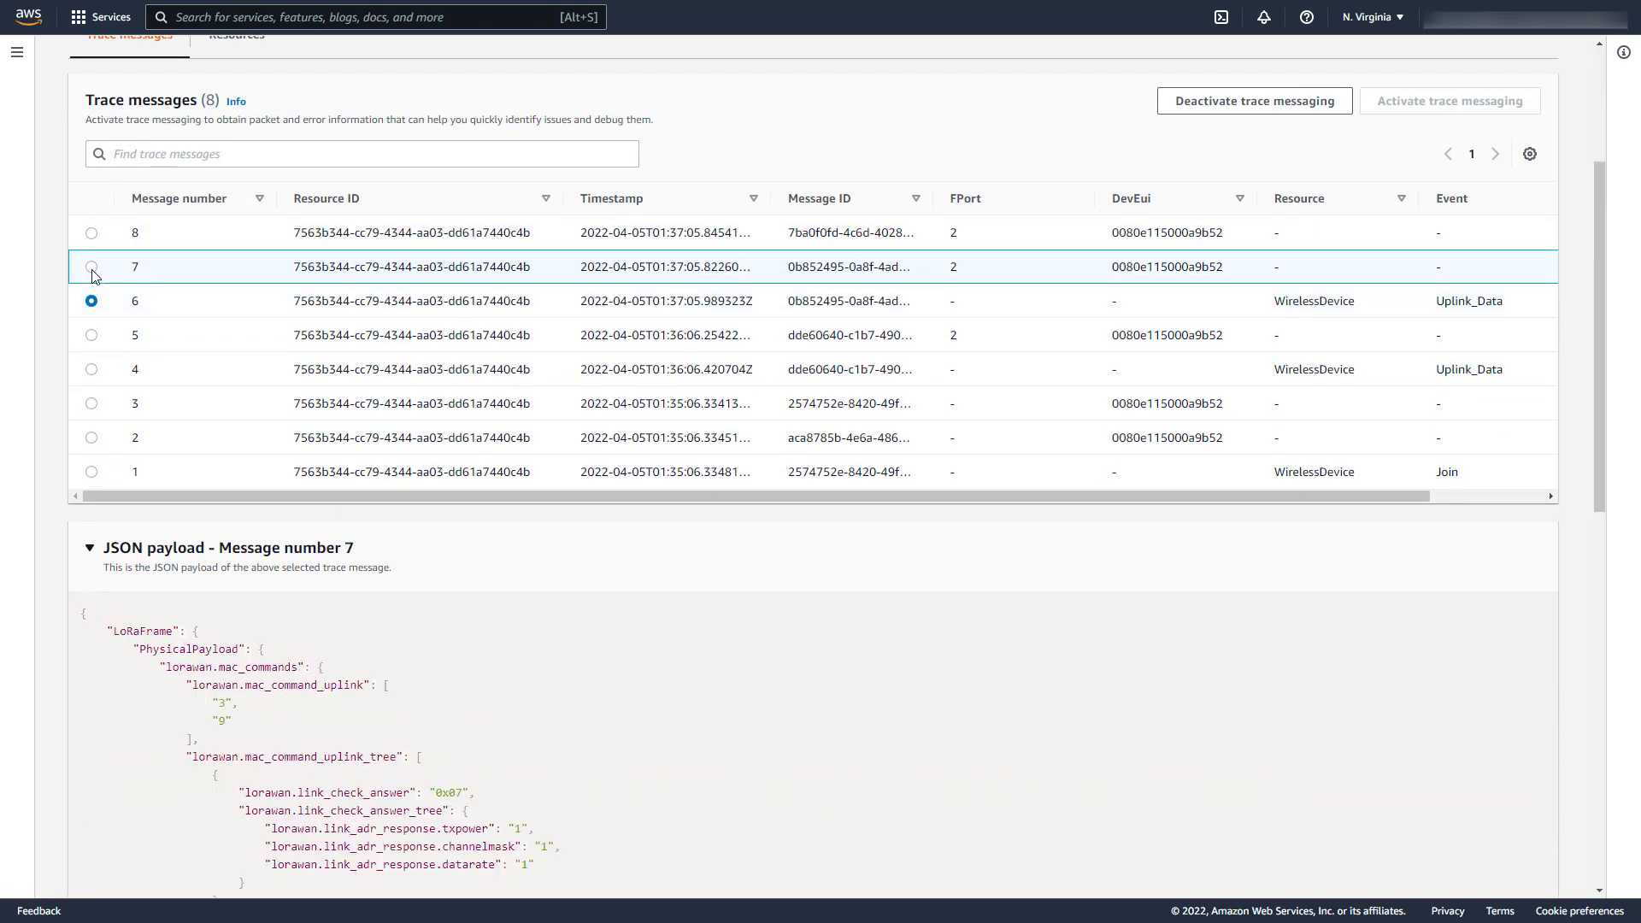
pyautogui.scroll(-10, 243, 635)
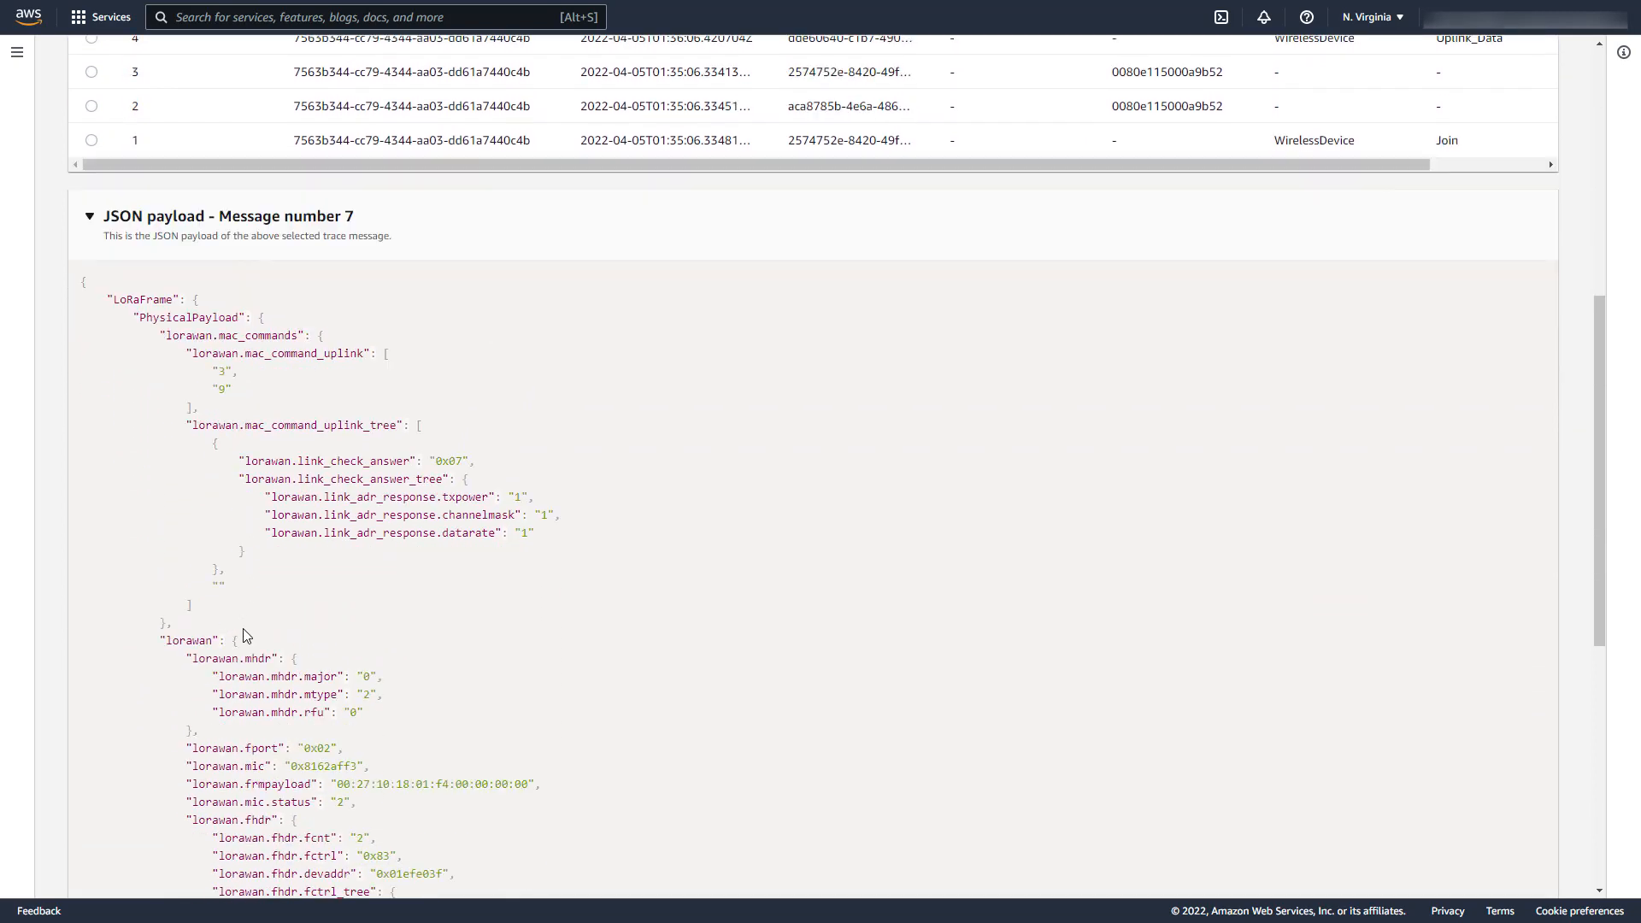
pyautogui.scroll(-1, 243, 636)
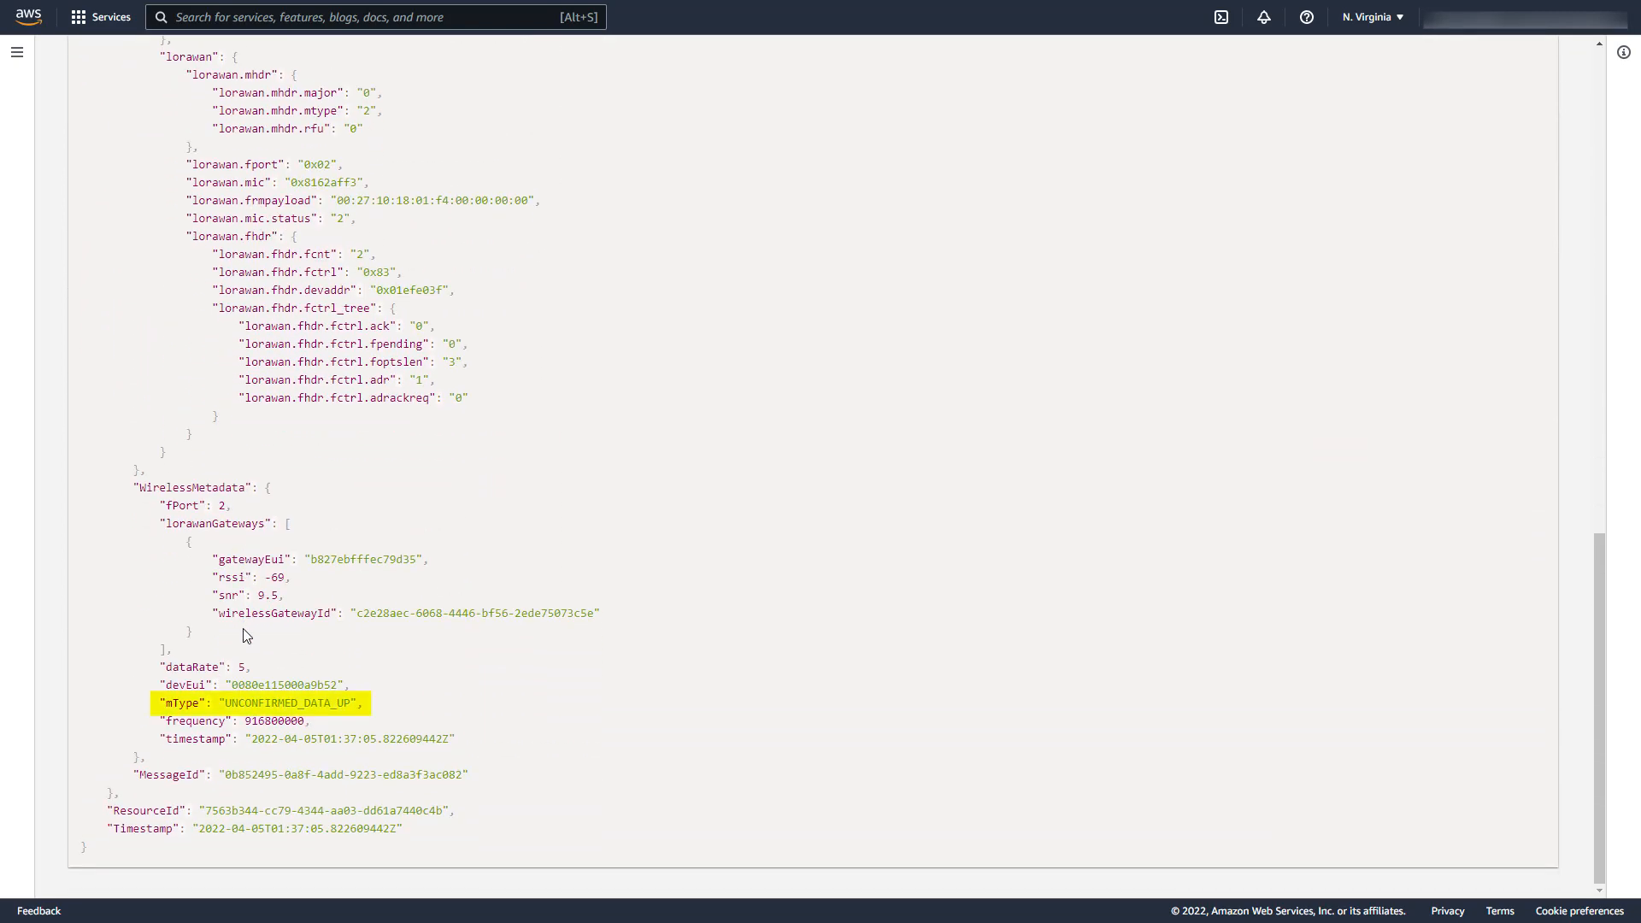
pyautogui.scroll(10, 243, 634)
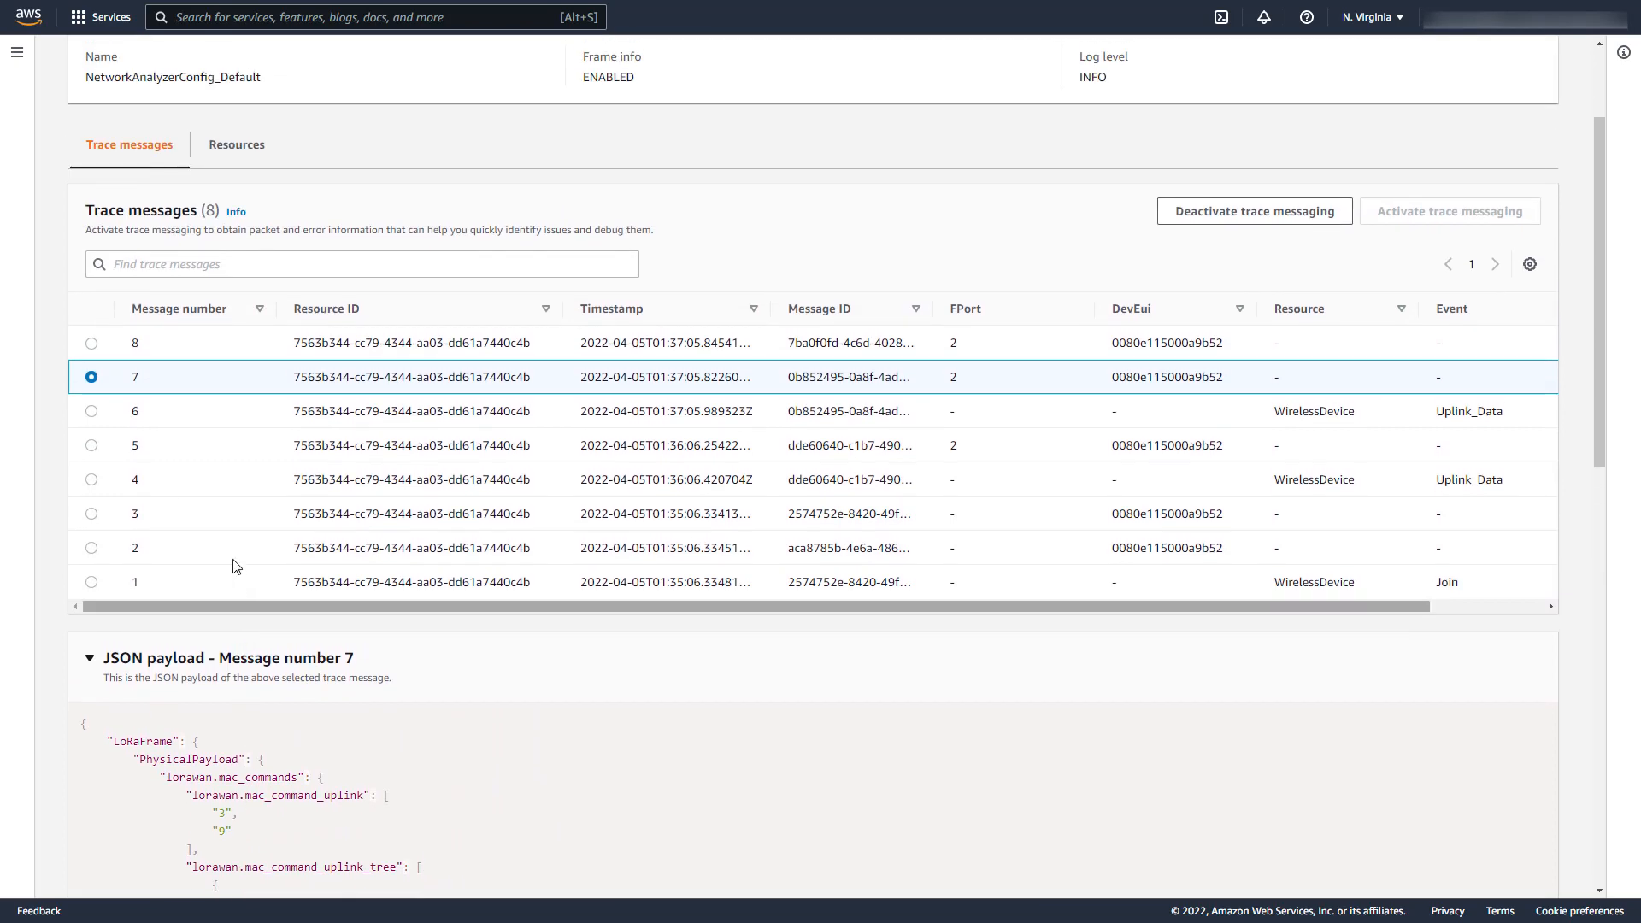
# Examine the JSON payload of trace message 8, including the mType in its wireless metadata
pyautogui.click(91, 343)
pyautogui.scroll(-13, 203, 478)
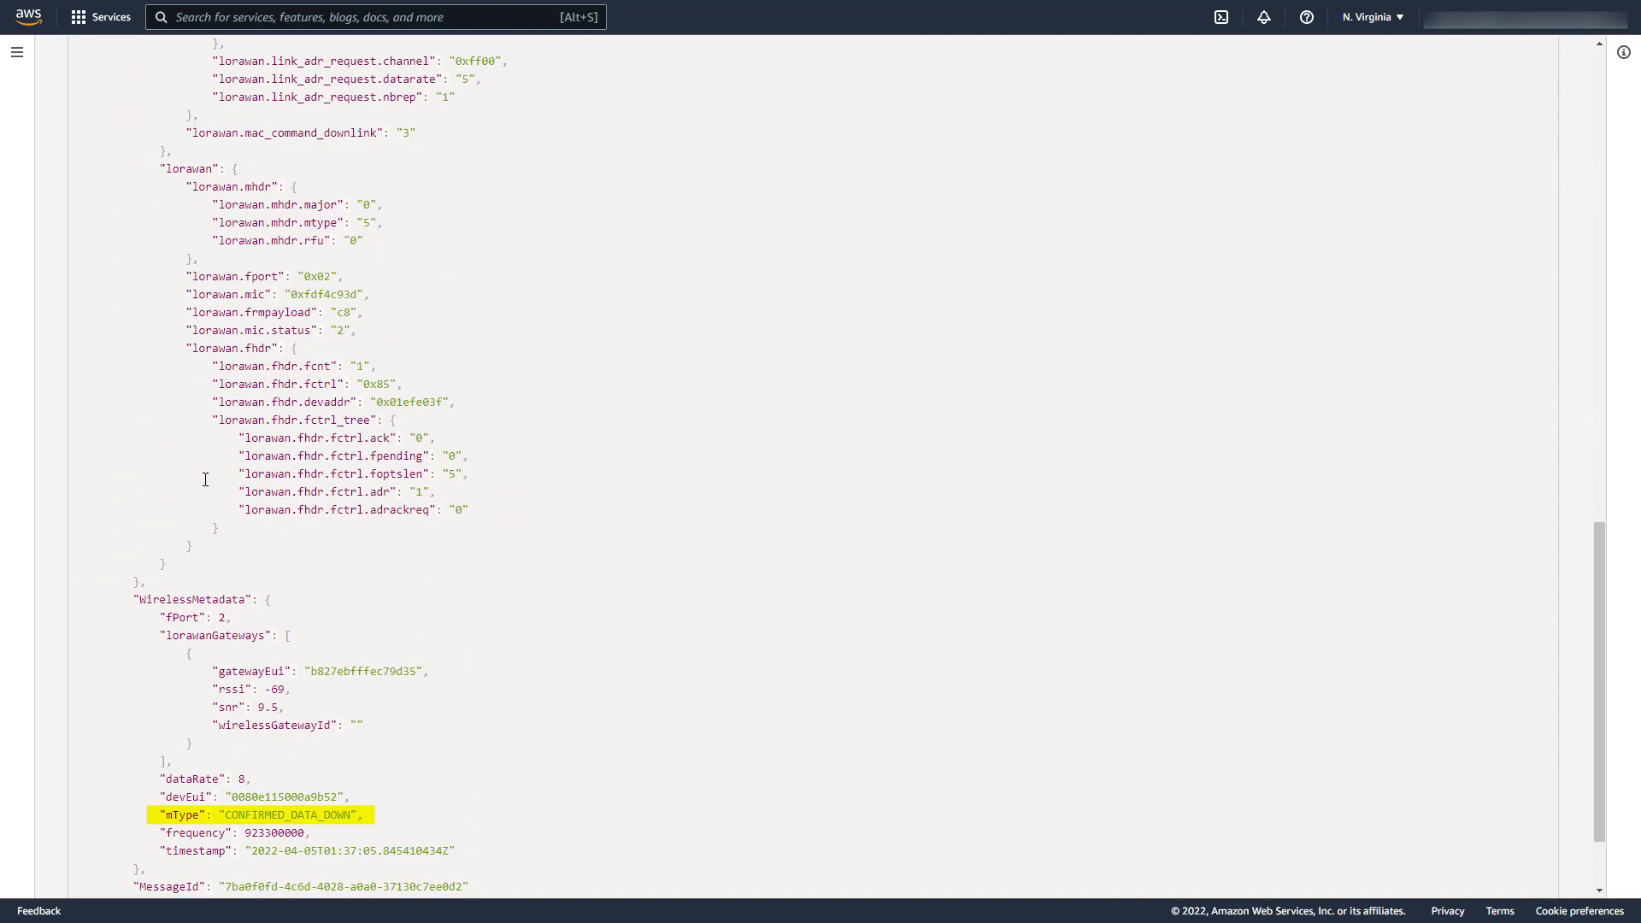
pyautogui.scroll(15, 206, 480)
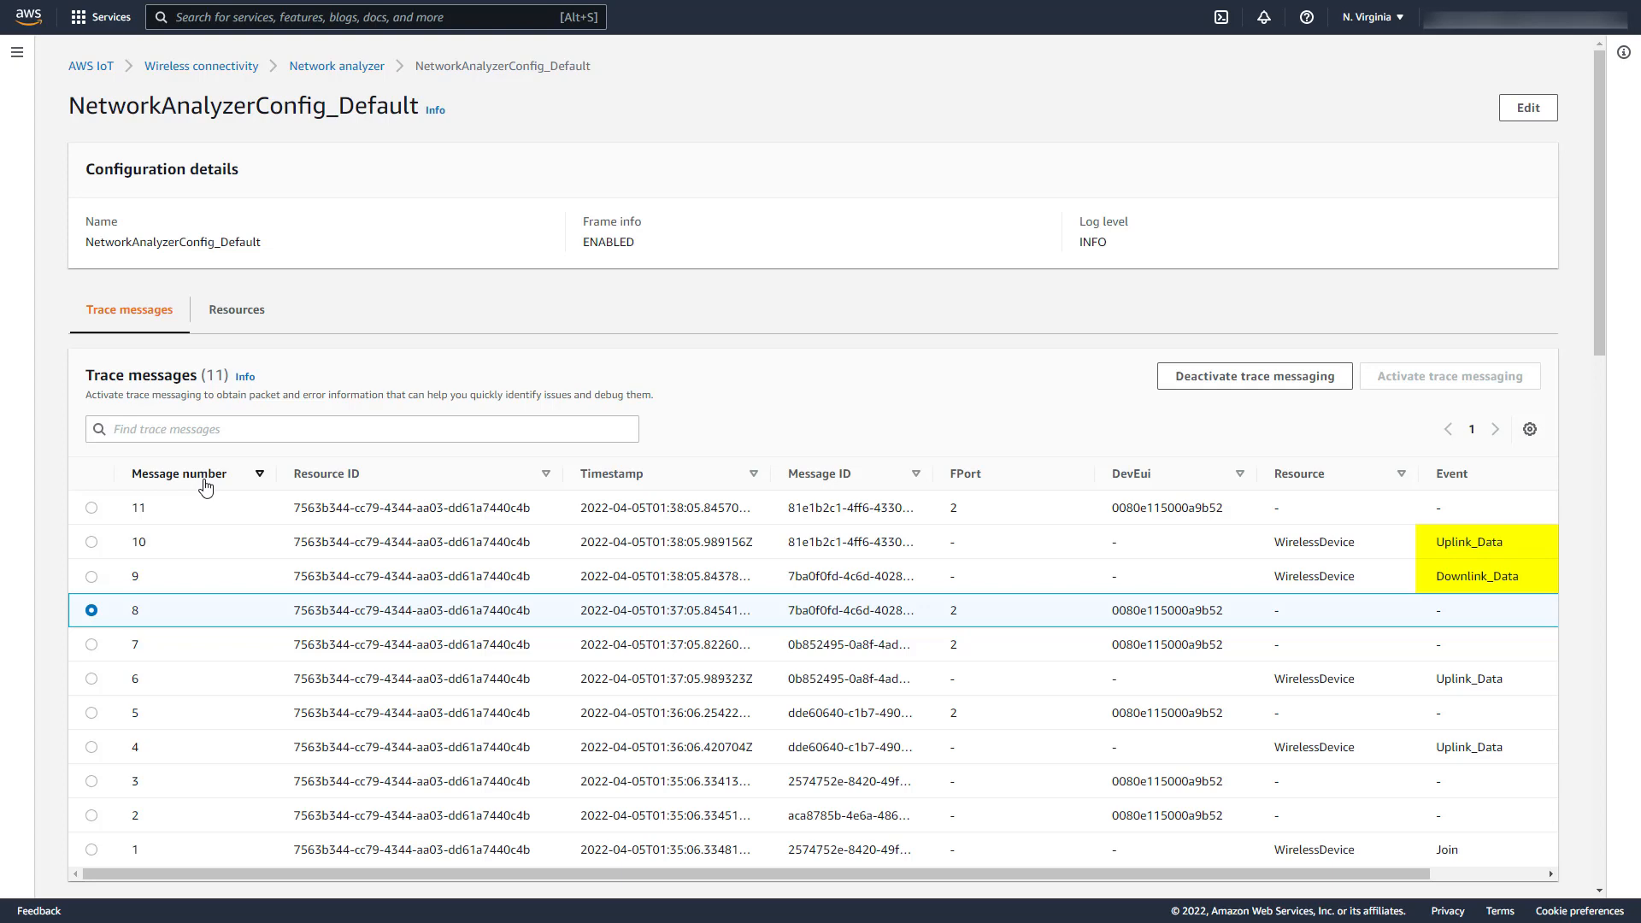
# Examine the JSON payload of trace message 11, including the acknowledgement flag in its frame header
pyautogui.click(92, 508)
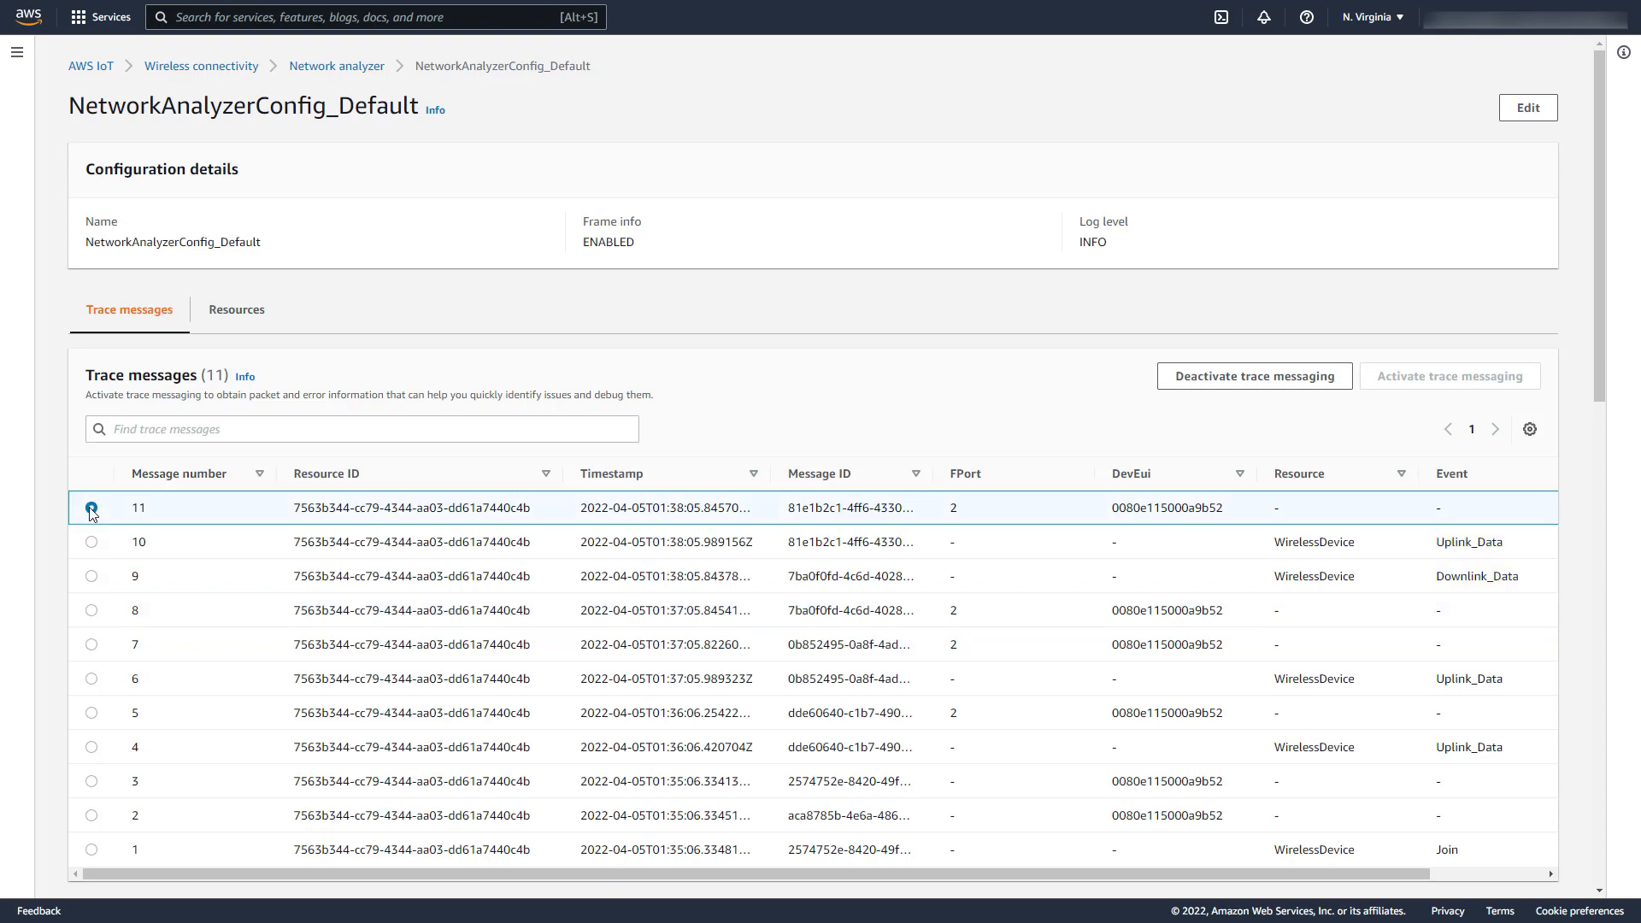
pyautogui.scroll(-20, 91, 507)
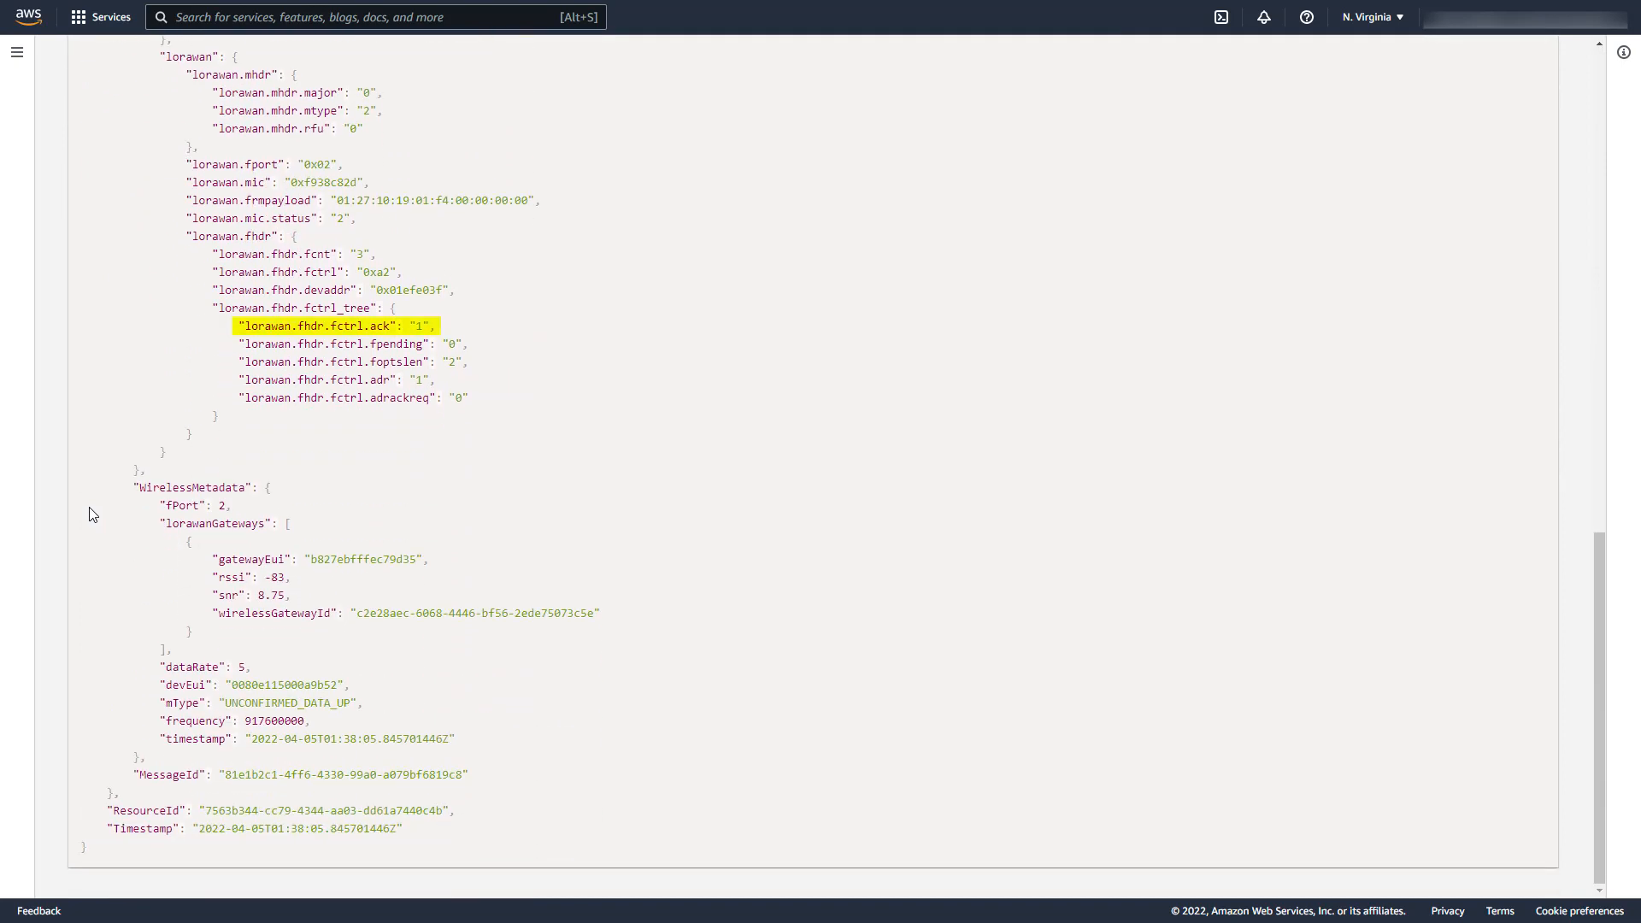
pyautogui.scroll(20, 89, 507)
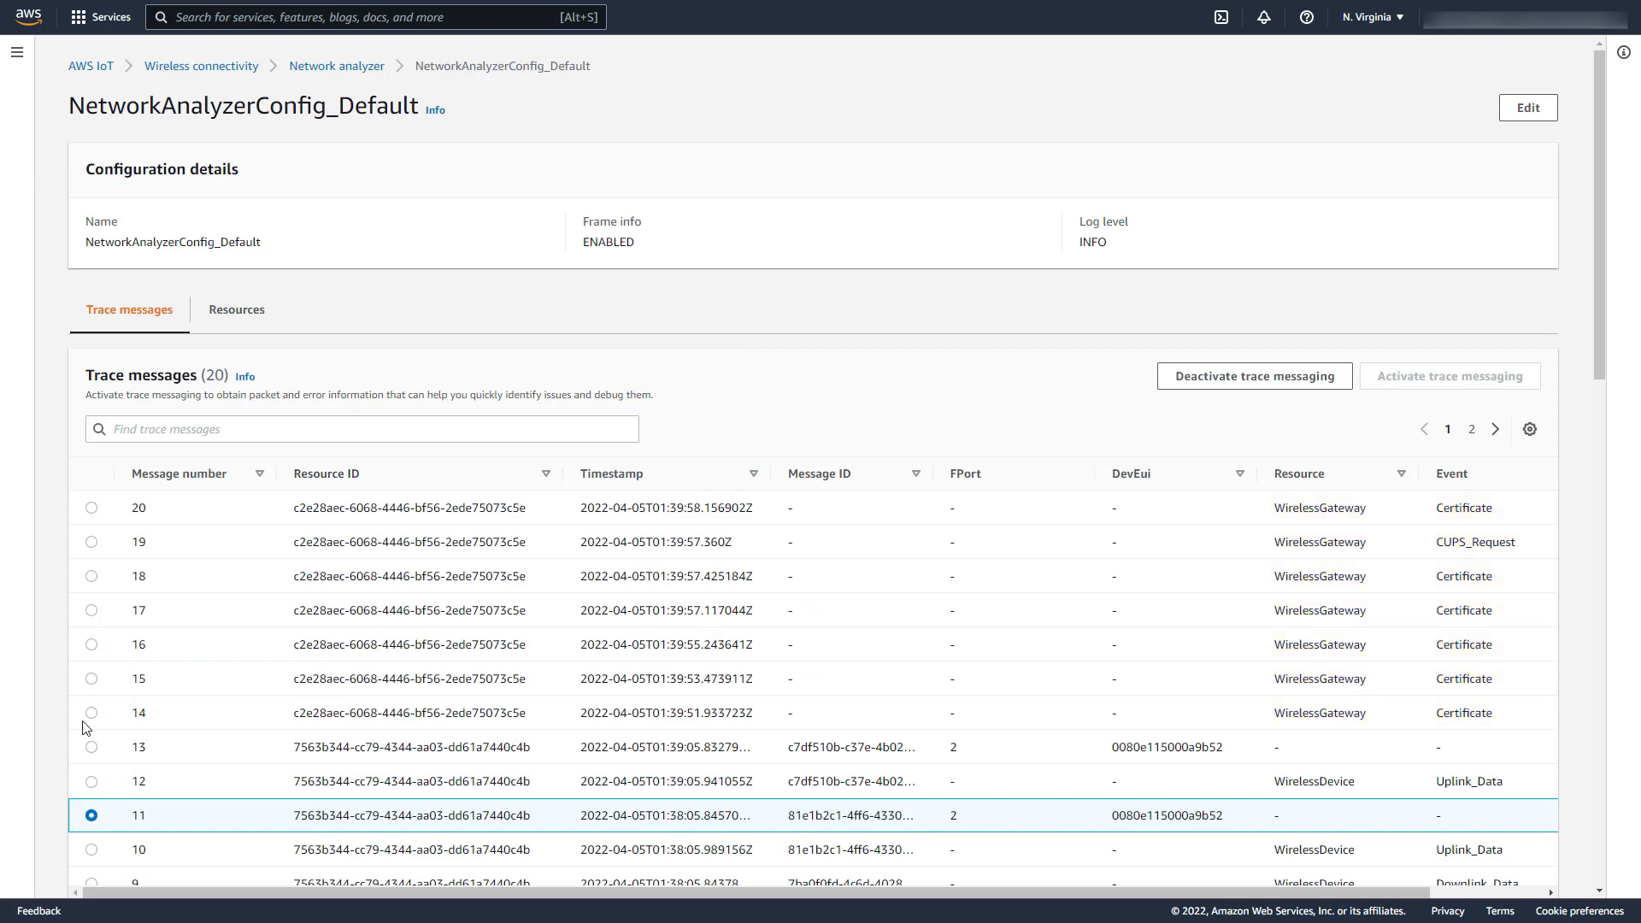
# Examine the JSON payloads of trace messages 14 and 15, the first two WirelessGateway Certificate events
pyautogui.click(91, 713)
pyautogui.scroll(-5, 93, 722)
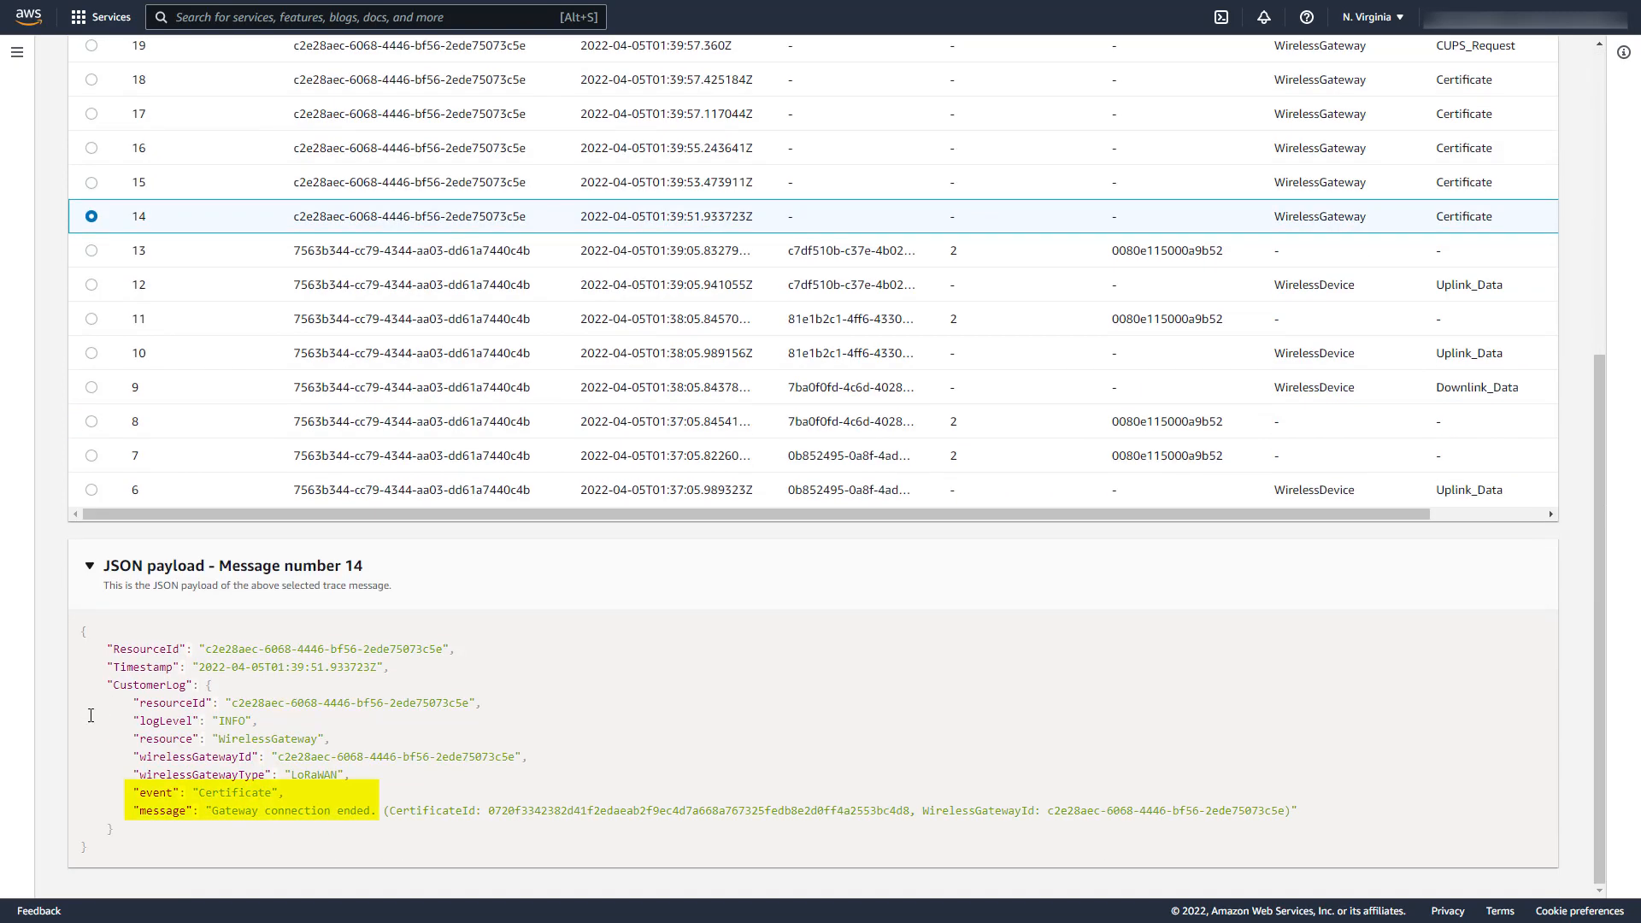
pyautogui.scroll(5, 91, 715)
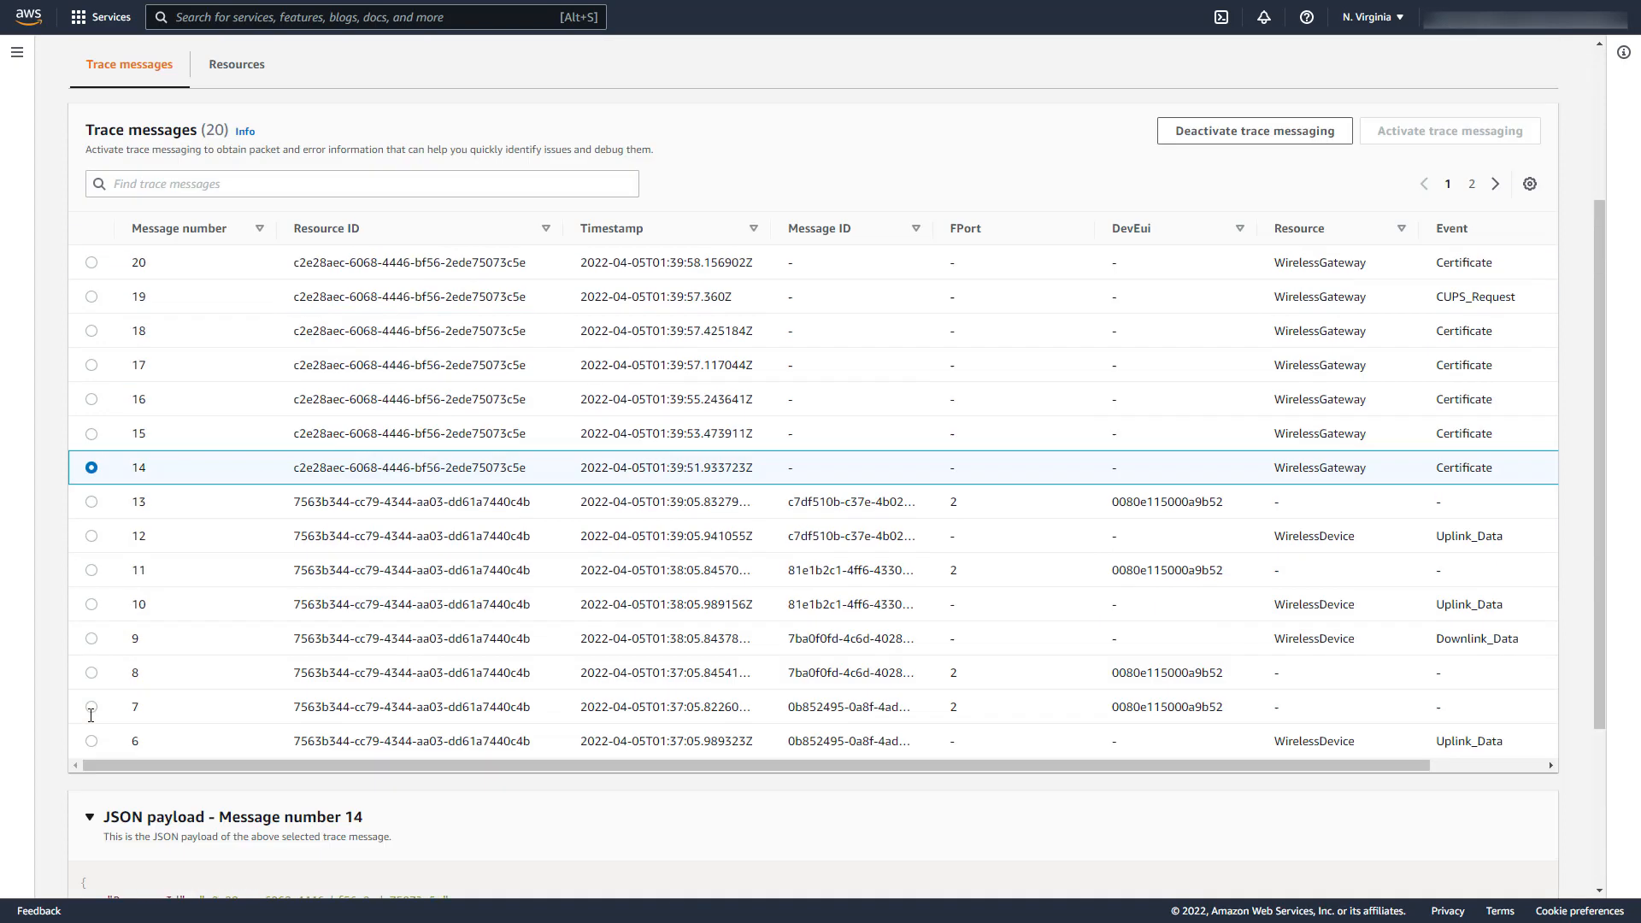
pyautogui.click(92, 610)
pyautogui.scroll(-5, 94, 616)
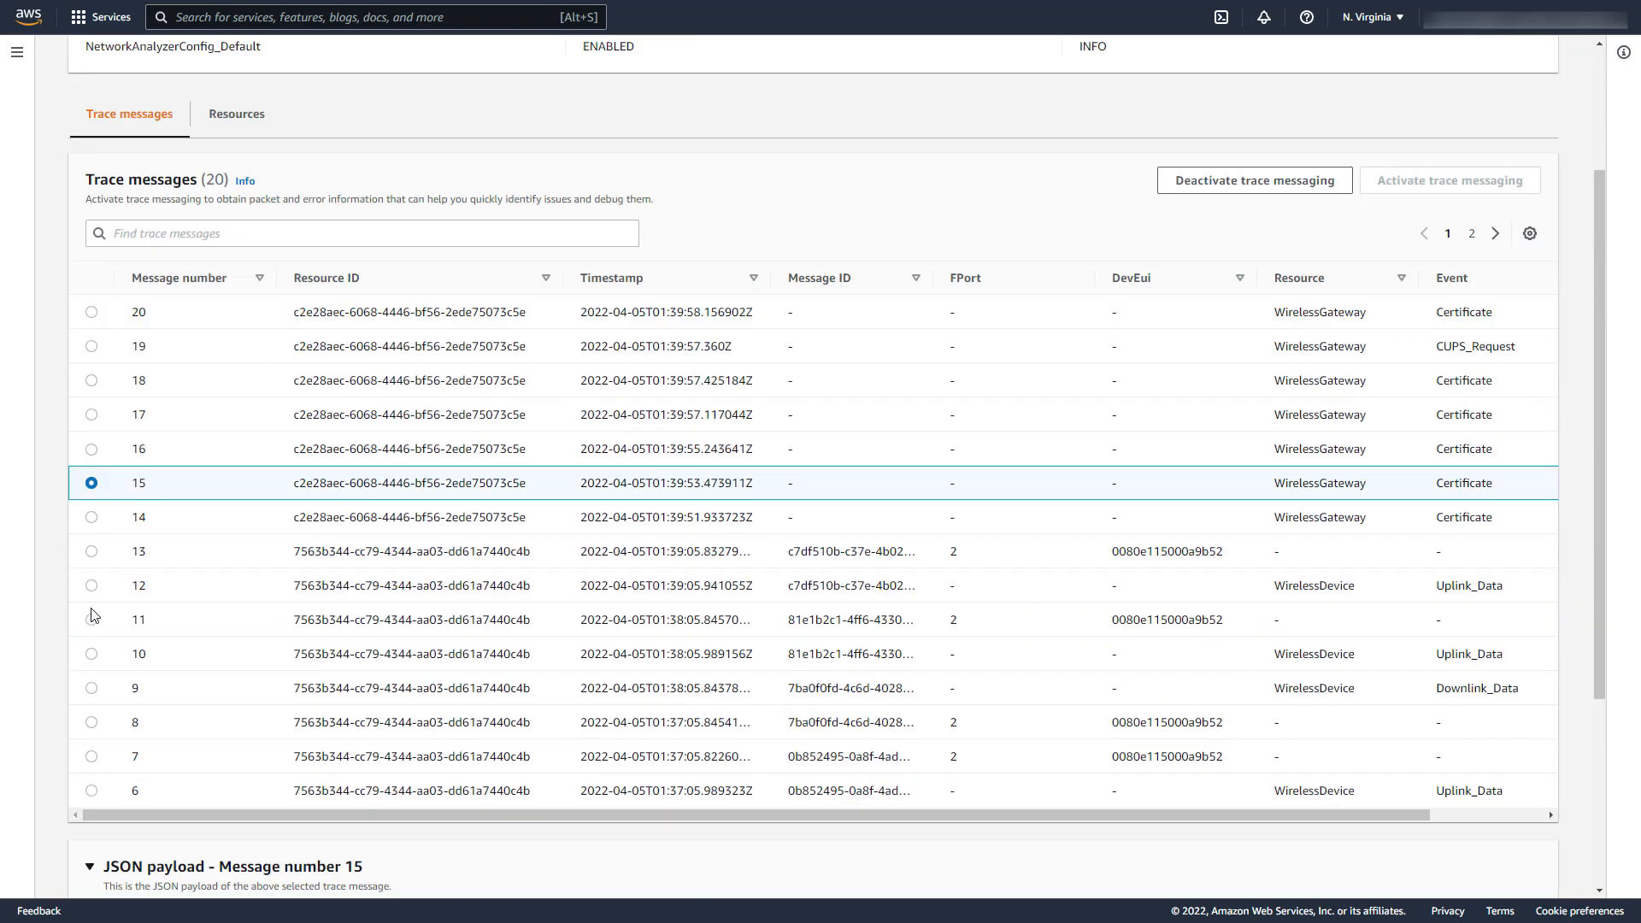